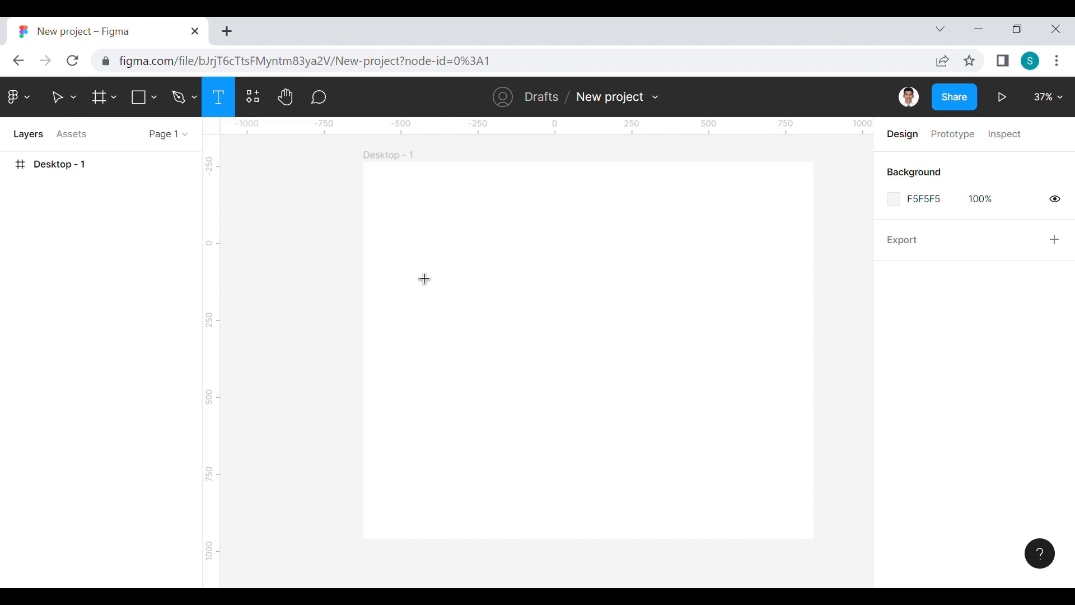
Add a text layer reading "LOGO" inside the Desktop - 1 frame
{"action": "scroll", "coordinate": [448, 291], "scroll_direction": "up", "scroll_amount": 3}
{"action": "left_click", "coordinate": [468, 295]}
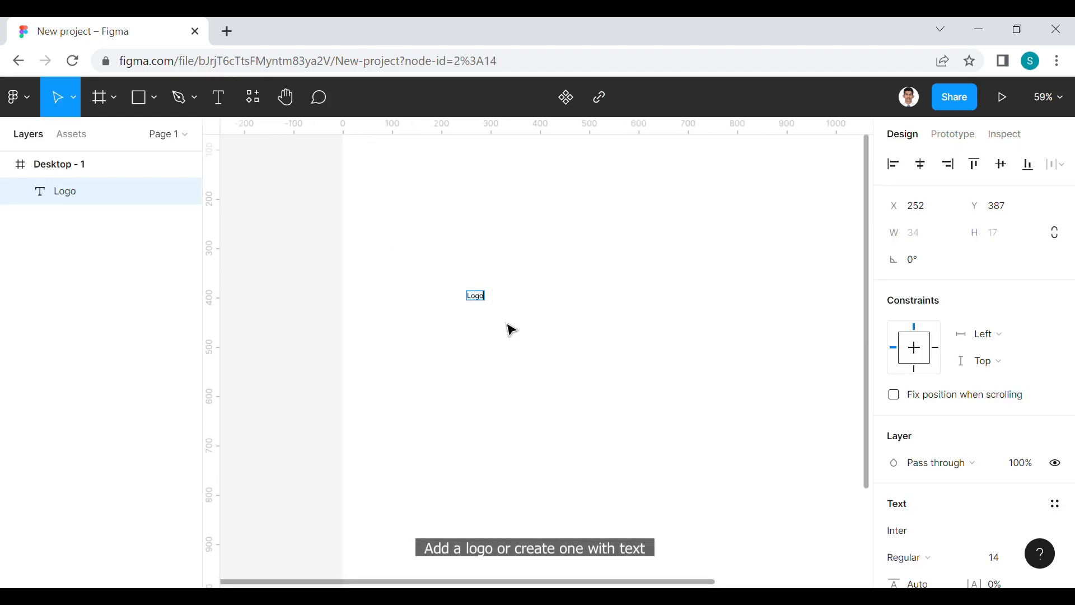
{"action": "scroll", "coordinate": [511, 336], "scroll_direction": "up", "scroll_amount": 3}
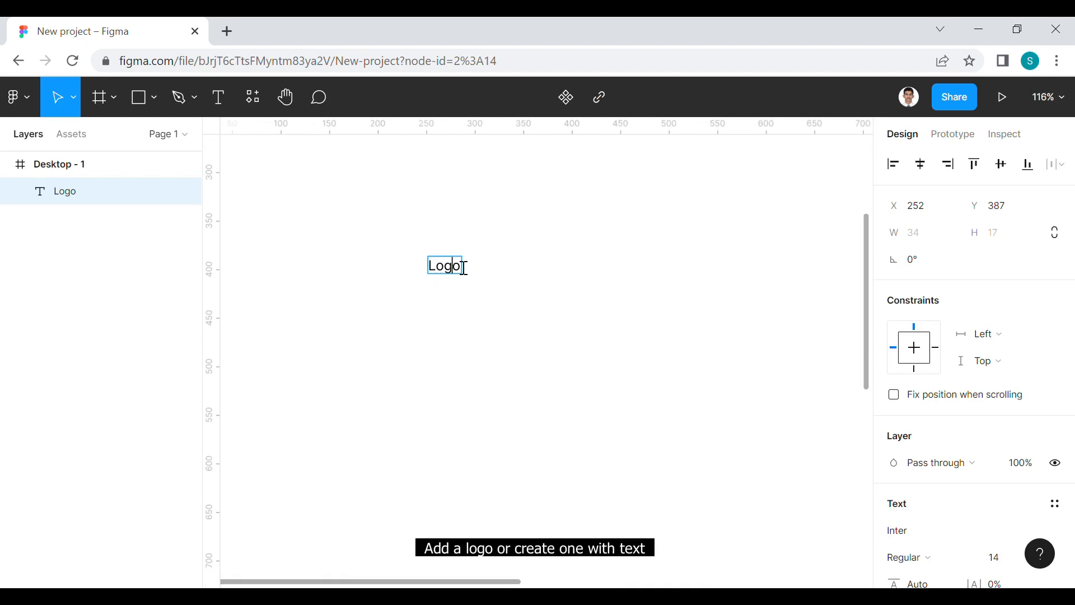
{"action": "key", "text": "ctrl+a"}
{"action": "type", "text": "LOGO"}
{"action": "key", "text": "Escape"}
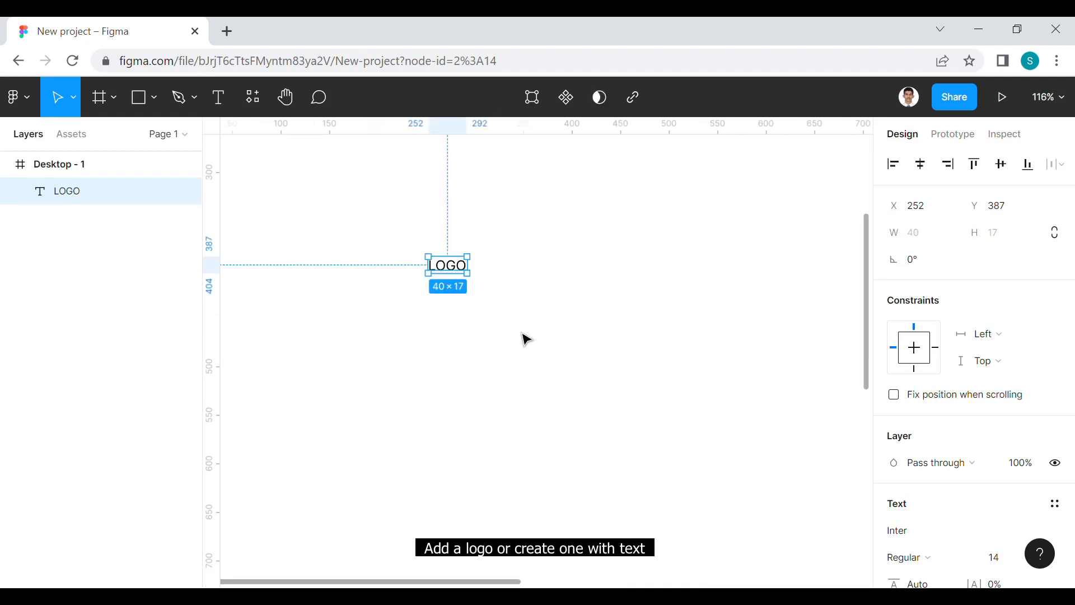
Style the LOGO text in Poppins SemiBold at font size 20
{"action": "left_click", "coordinate": [921, 539]}
{"action": "type", "text": "Poppins"}
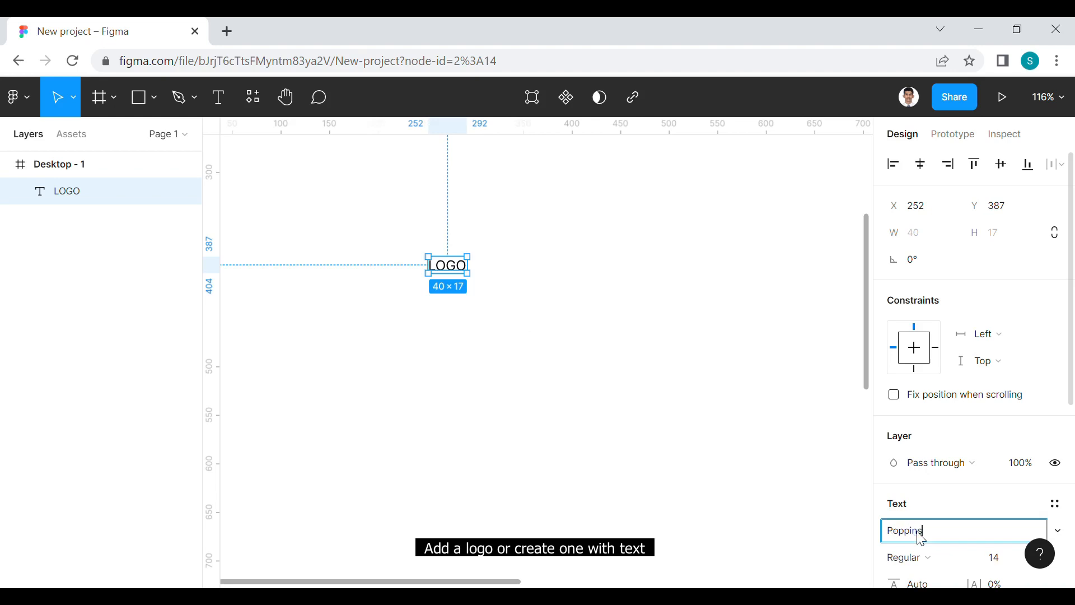
{"action": "left_click", "coordinate": [846, 515]}
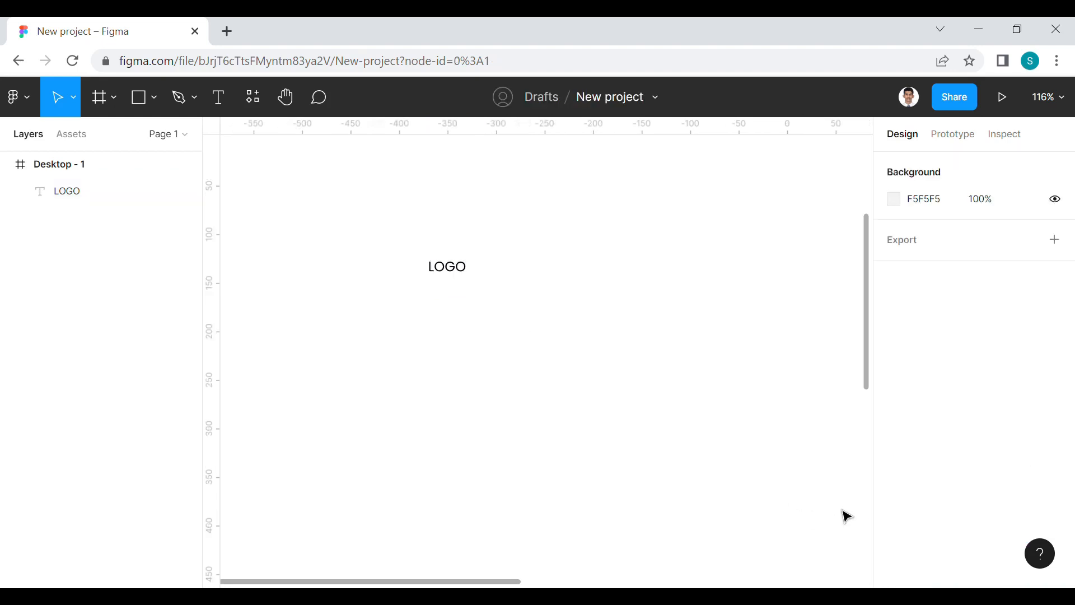
{"action": "left_click", "coordinate": [448, 275]}
{"action": "scroll", "coordinate": [1015, 528], "scroll_direction": "down", "scroll_amount": 3}
{"action": "left_click", "coordinate": [1005, 481]}
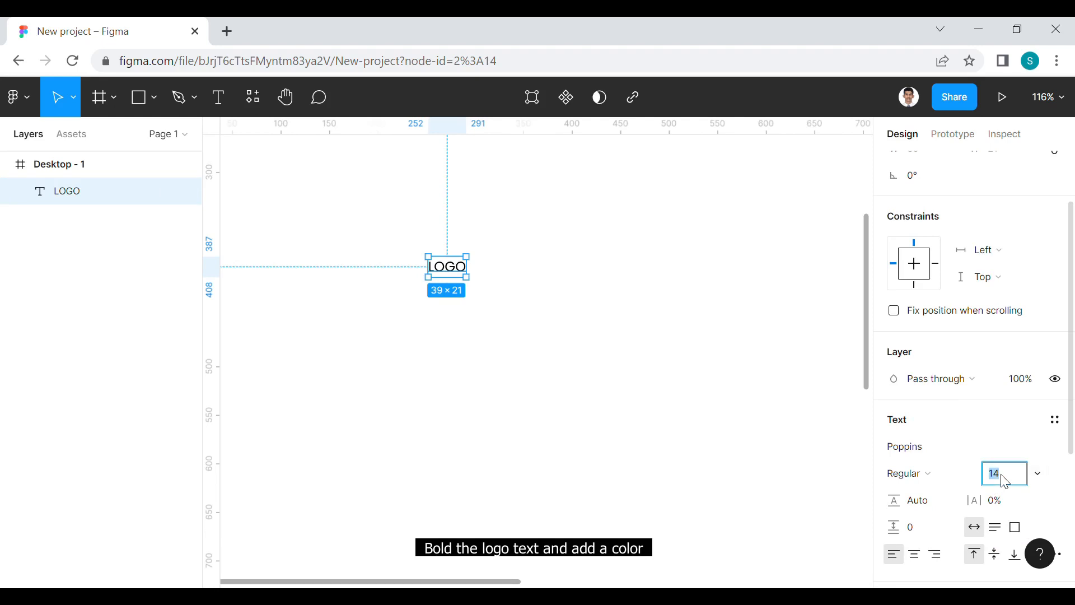
{"action": "left_click", "coordinate": [927, 475]}
{"action": "left_click", "coordinate": [948, 307]}
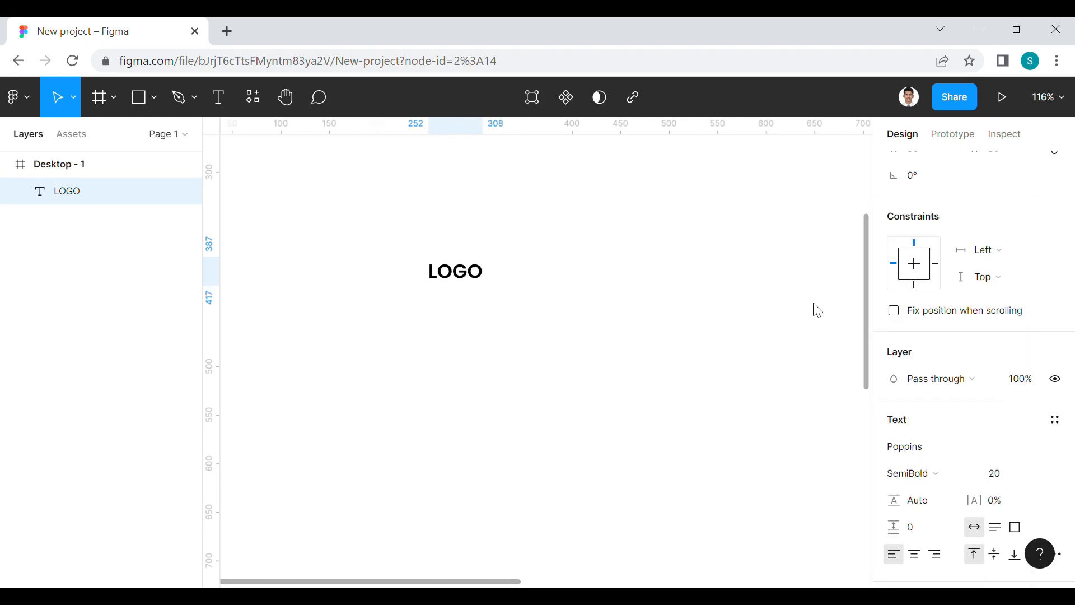
{"action": "left_click", "coordinate": [571, 358]}
Duplicate the LOGO text beside the original and set the copy's font to Inter Regular
{"action": "left_click", "coordinate": [468, 278]}
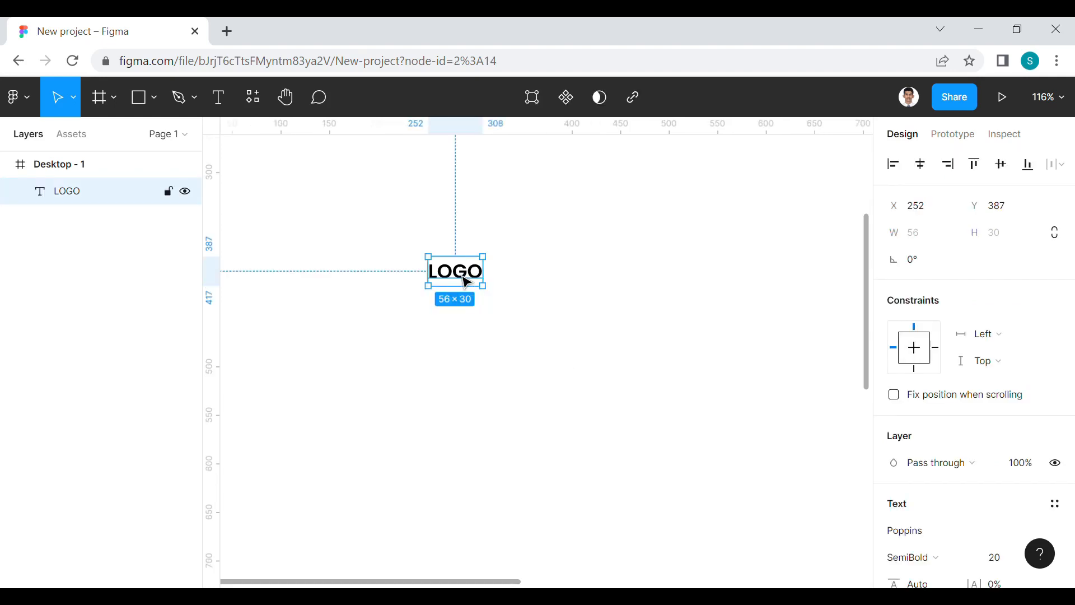
{"action": "left_click_drag", "start_coordinate": [467, 281], "coordinate": [512, 282]}
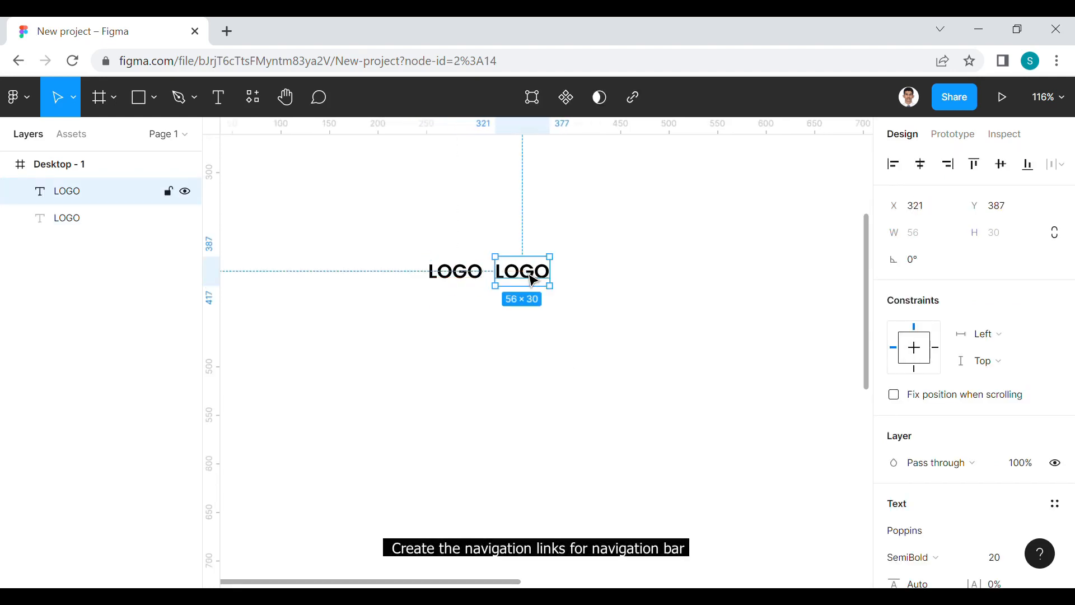
{"action": "left_click", "coordinate": [935, 536]}
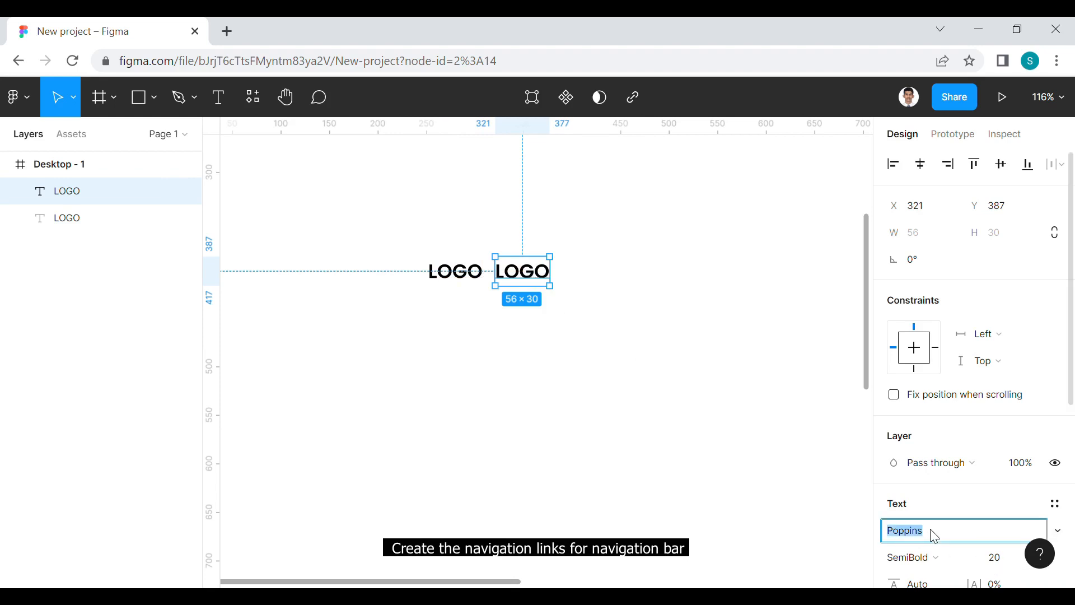
{"action": "type", "text": "Inter"}
{"action": "left_click", "coordinate": [956, 557]}
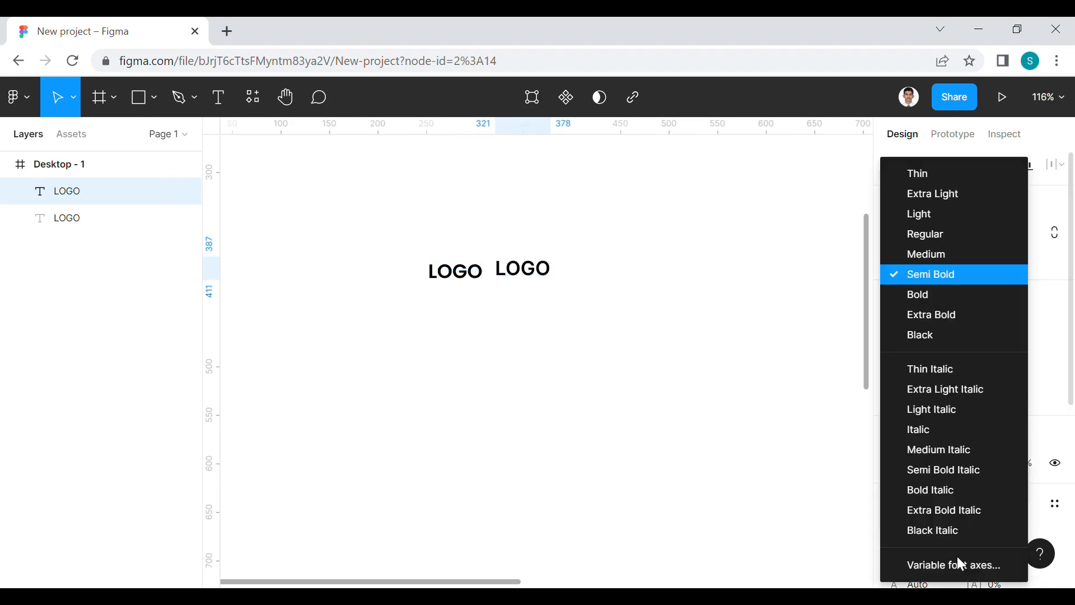
{"action": "left_click", "coordinate": [912, 236]}
Set the duplicated text's font size to 16
{"action": "left_click", "coordinate": [1006, 560]}
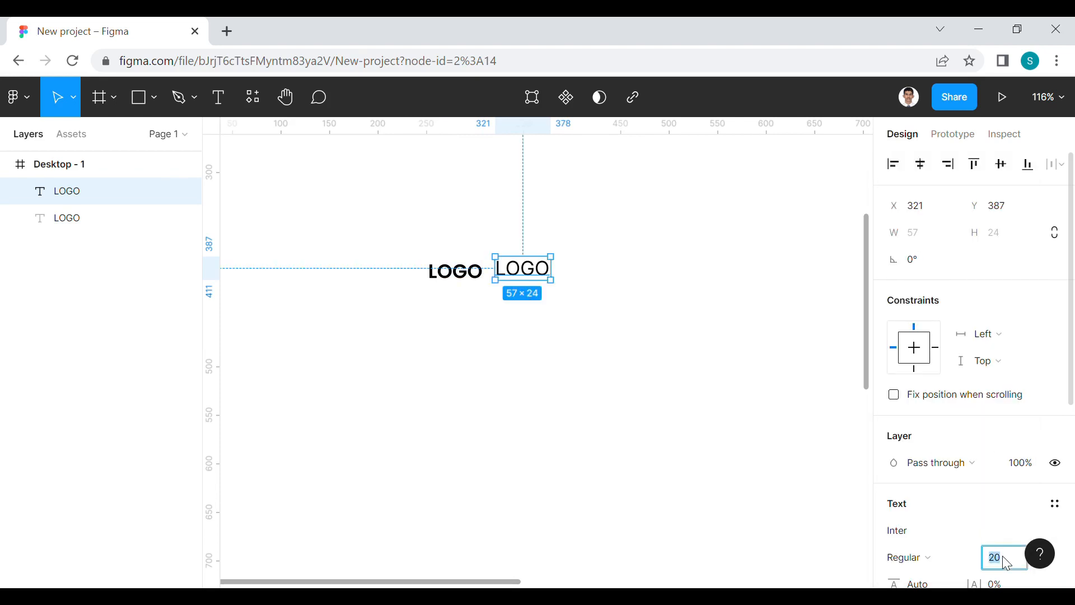
{"action": "type", "text": "16"}
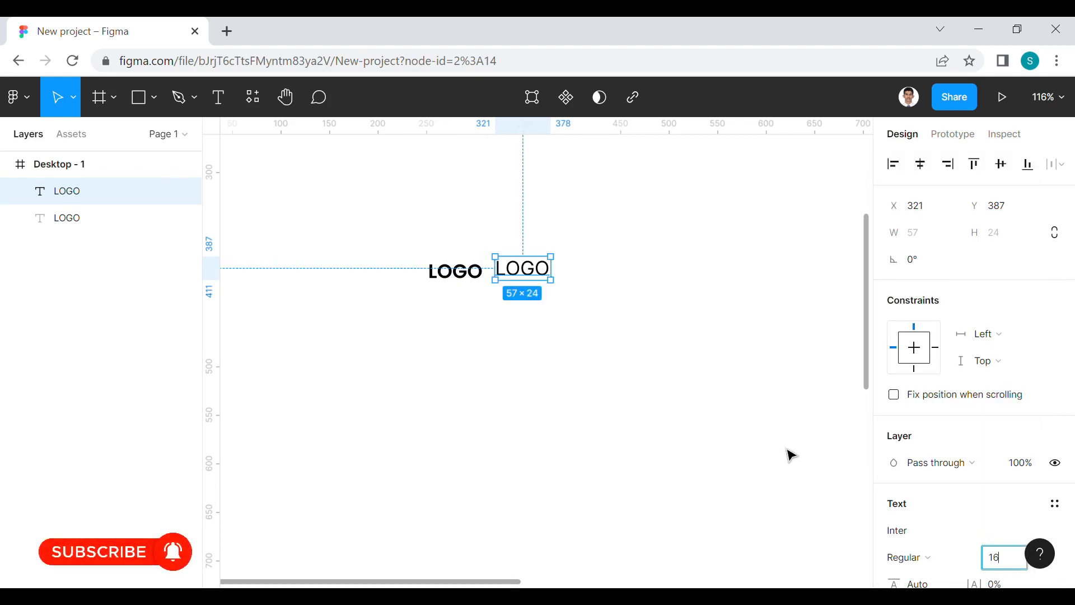
{"action": "left_click", "coordinate": [603, 376]}
Position the duplicated text a little to the right of the logo, vertically centred with it, and replace its wording with "Home"
{"action": "left_click", "coordinate": [530, 271]}
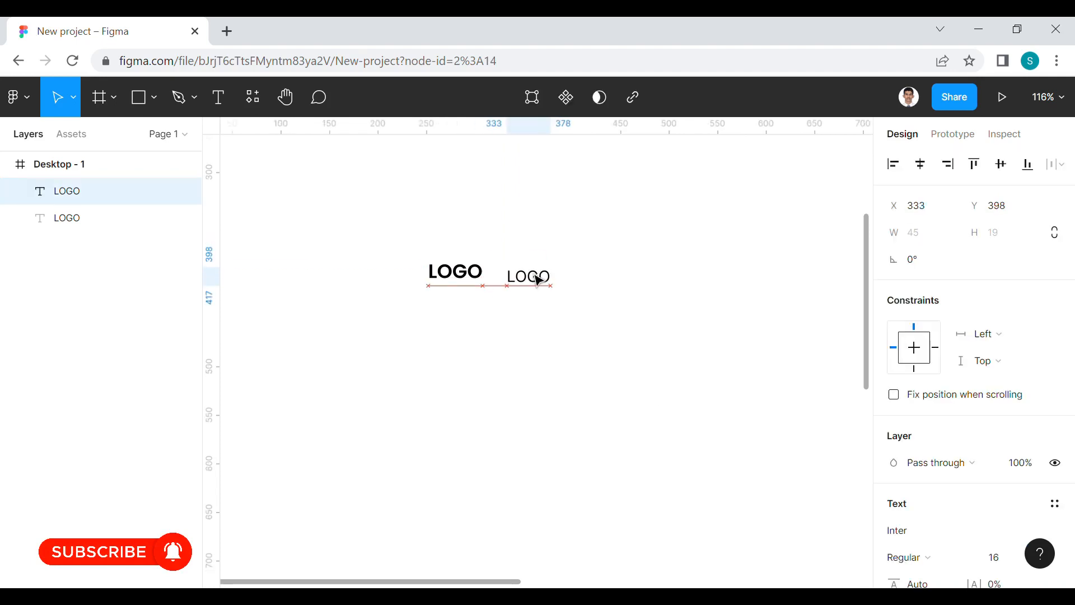
{"action": "double_click", "coordinate": [539, 273]}
{"action": "type", "text": "Home"}
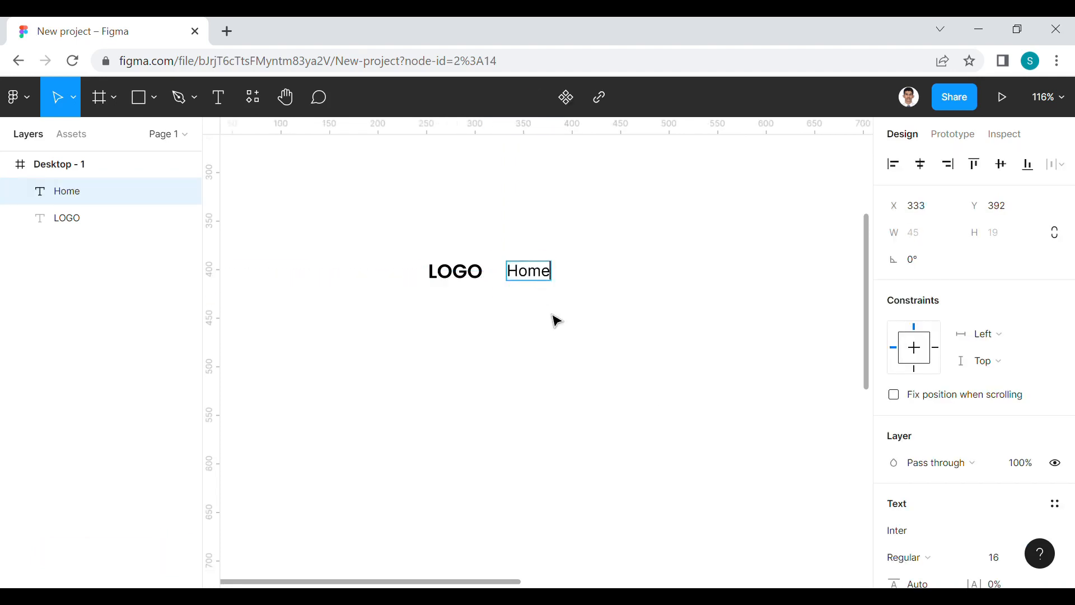
{"action": "key", "text": "Escape"}
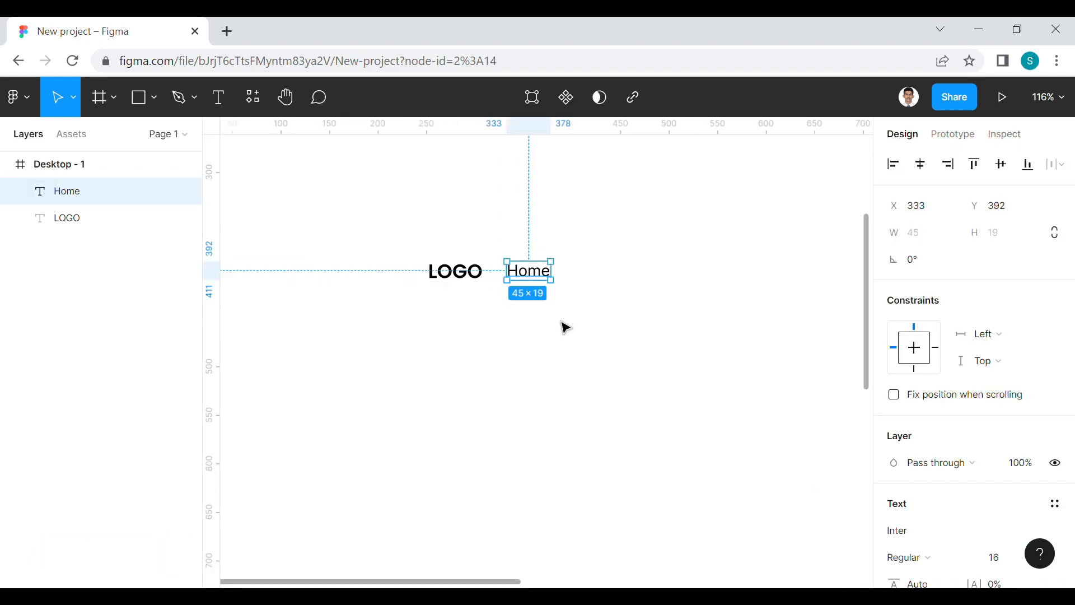
Set the Home link's font size to 14
{"action": "left_click", "coordinate": [1010, 567]}
{"action": "type", "text": "1"}
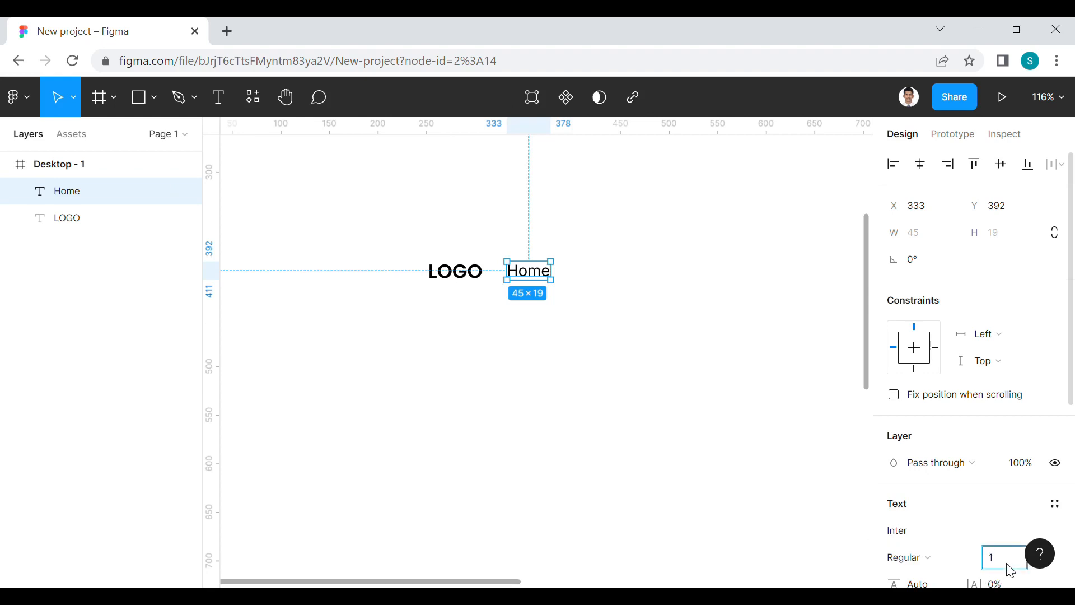
{"action": "type", "text": "4"}
{"action": "left_click", "coordinate": [636, 432]}
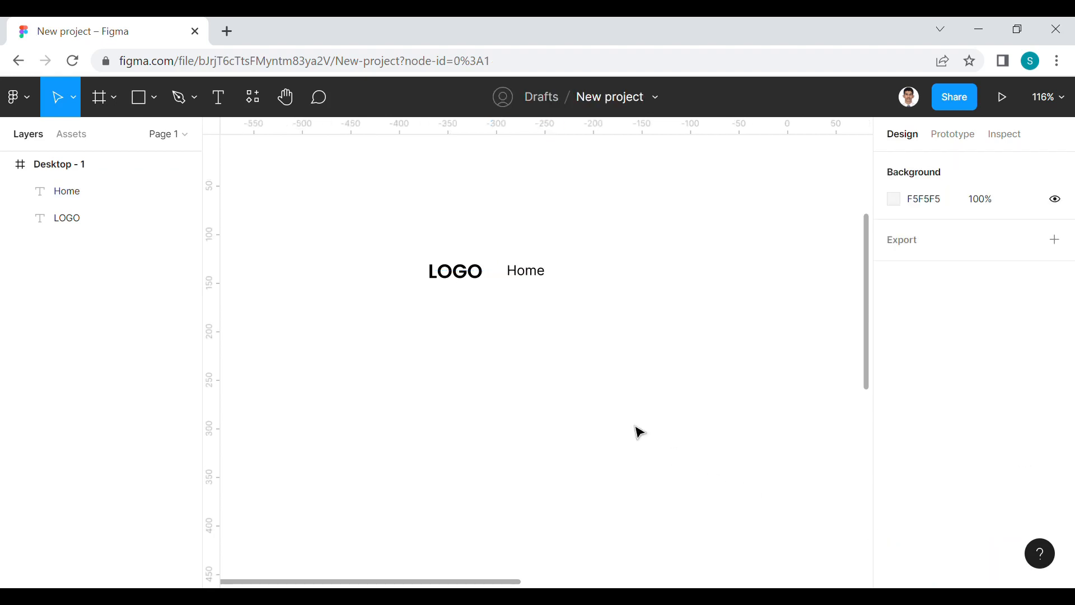
Duplicate the Home link to its right and change the copy's text to "About"
{"action": "left_click", "coordinate": [534, 278]}
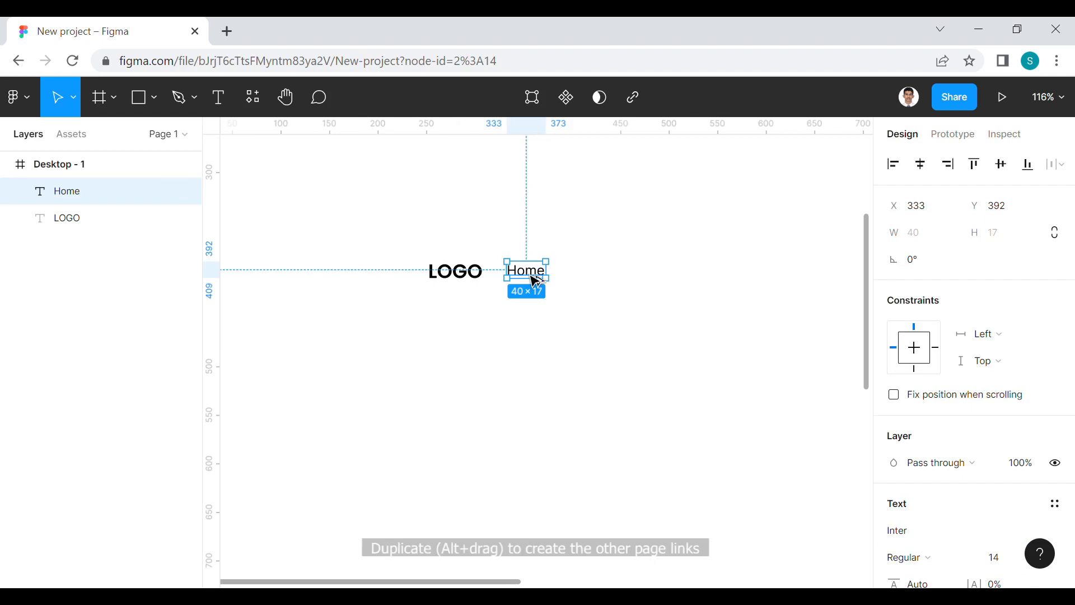
{"action": "left_click_drag", "start_coordinate": [535, 281], "coordinate": [583, 278]}
{"action": "type", "text": "About"}
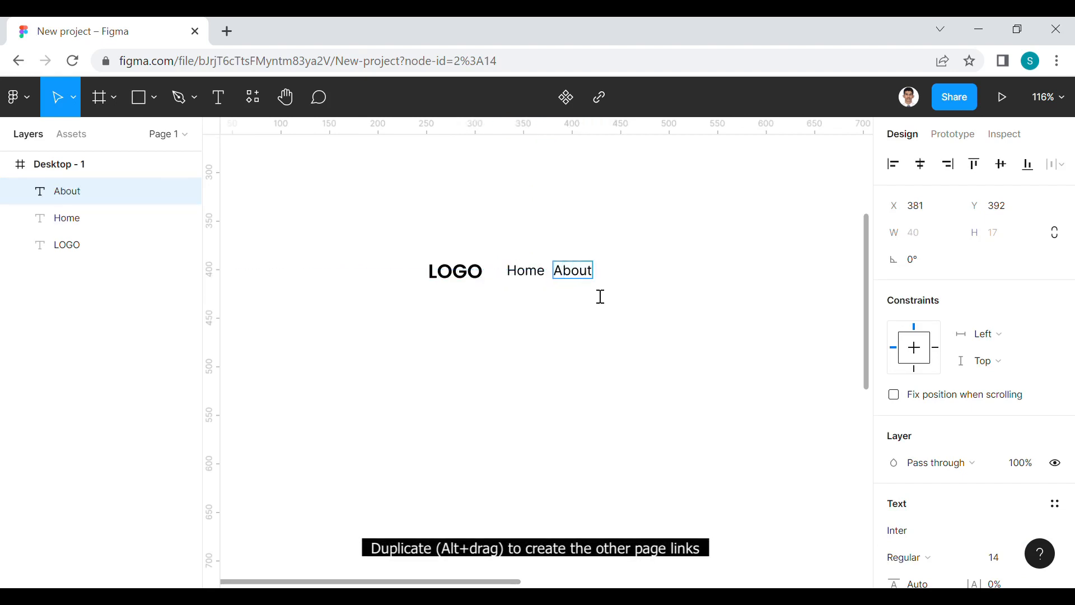
{"action": "key", "text": "Escape"}
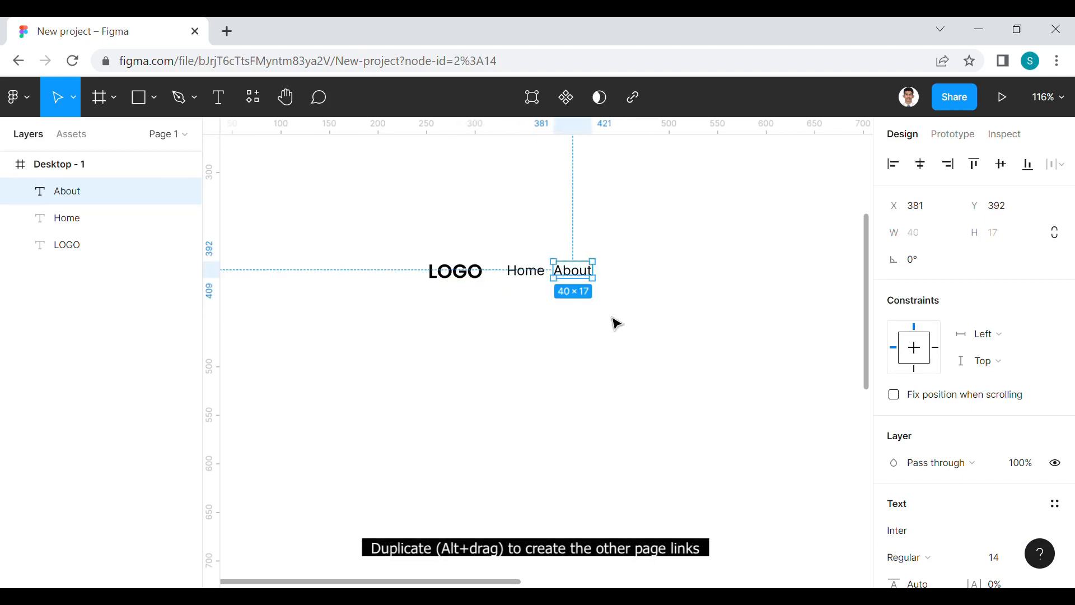
Duplicate the About link to its right and change the copy's text to "Contact"
{"action": "left_click_drag", "start_coordinate": [577, 277], "coordinate": [632, 280]}
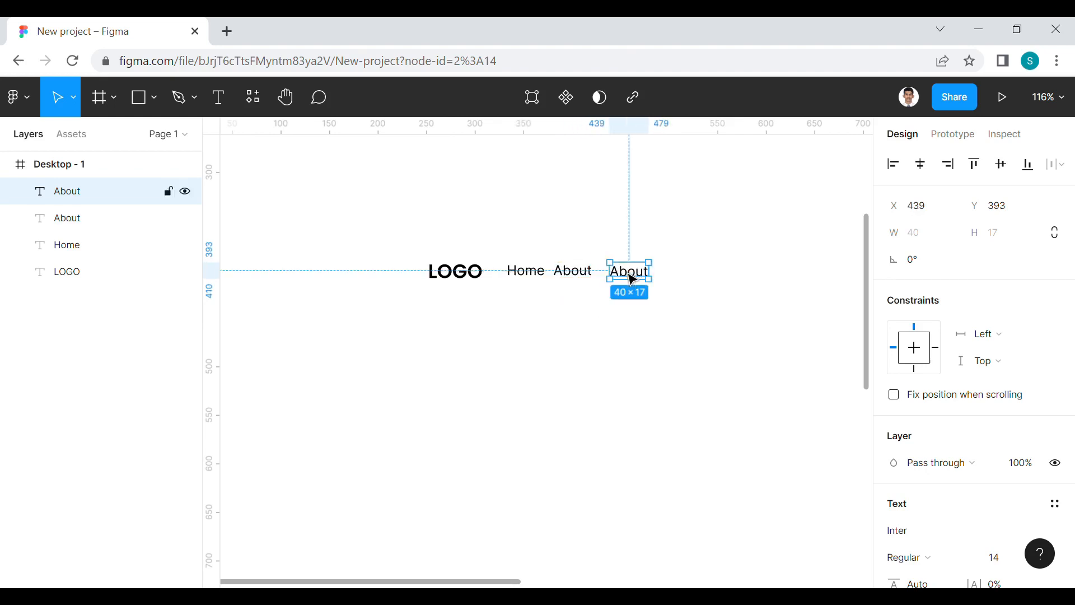
{"action": "double_click", "coordinate": [632, 280]}
{"action": "type", "text": "Contact"}
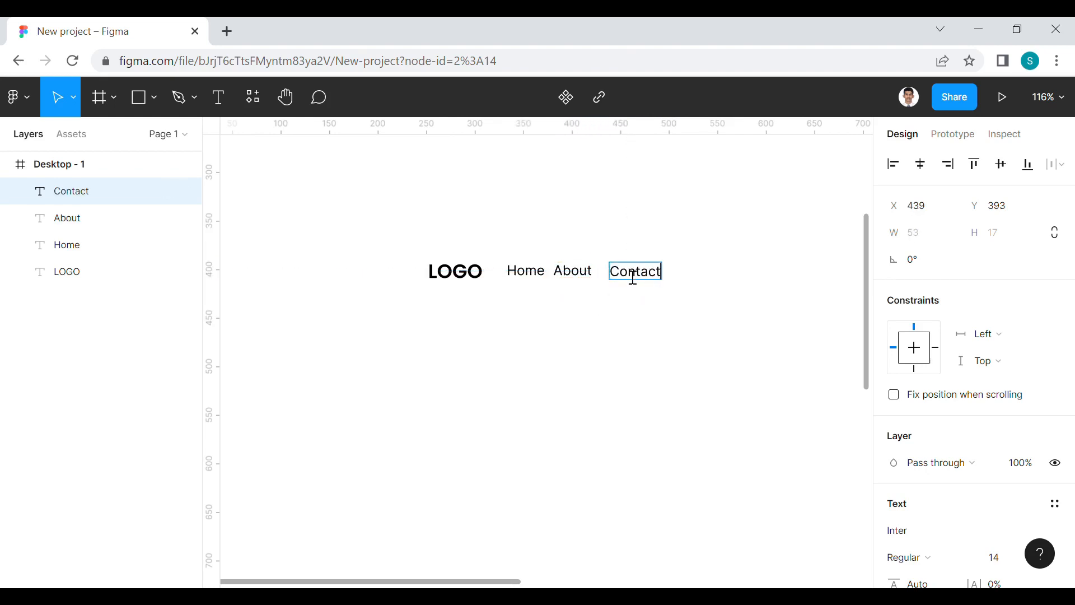
{"action": "key", "text": "Escape"}
Combine the Home, About and Contact links in one auto layout frame
{"action": "left_click", "coordinate": [532, 274]}
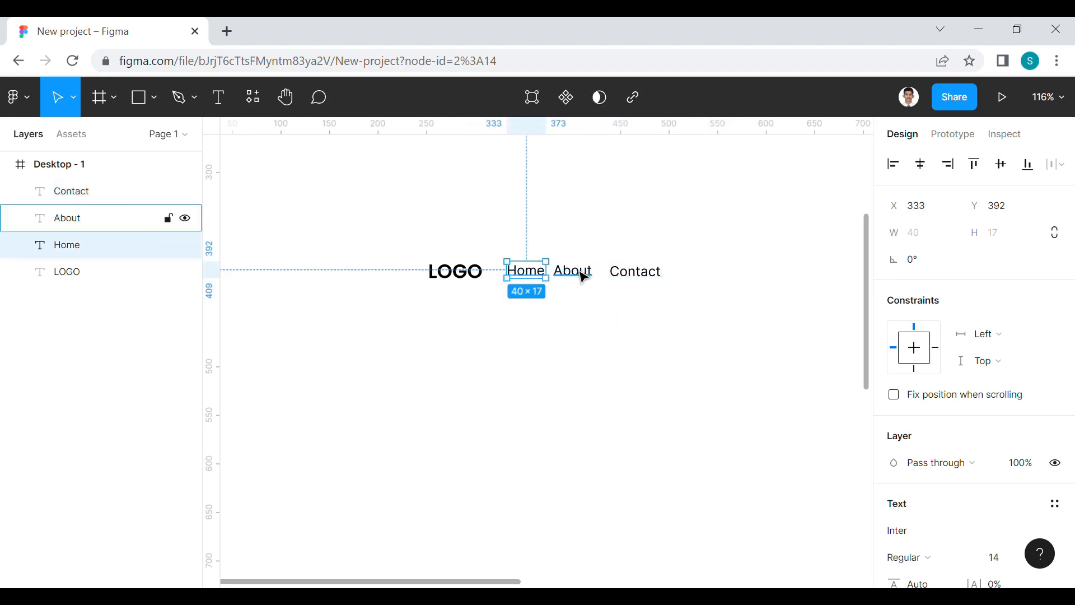
{"action": "left_click", "coordinate": [588, 277], "text": "shift"}
{"action": "left_click", "coordinate": [641, 277], "text": "shift"}
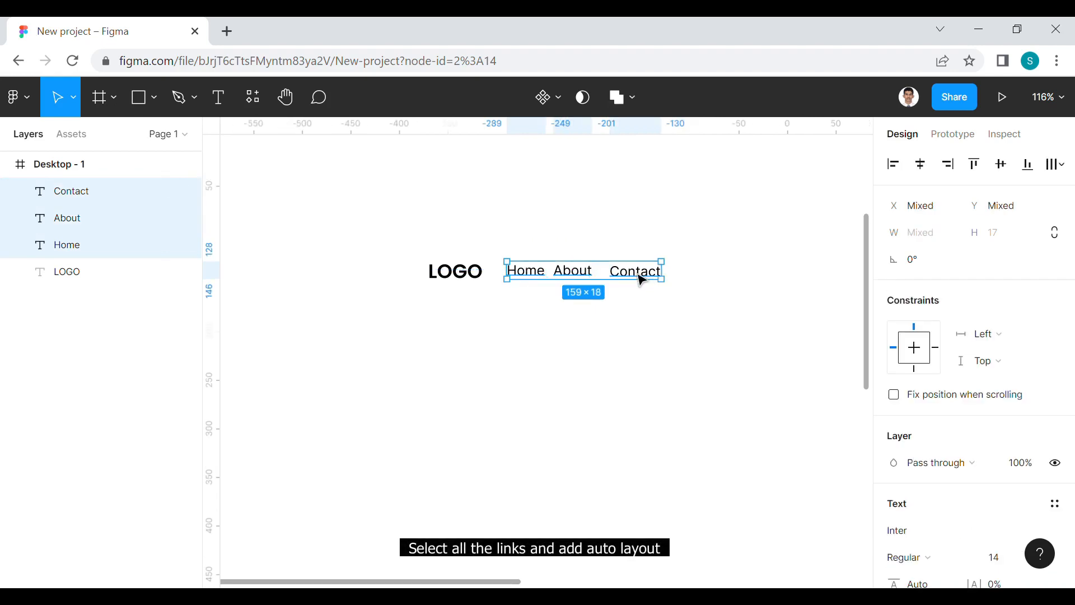
{"action": "right_click", "coordinate": [637, 276]}
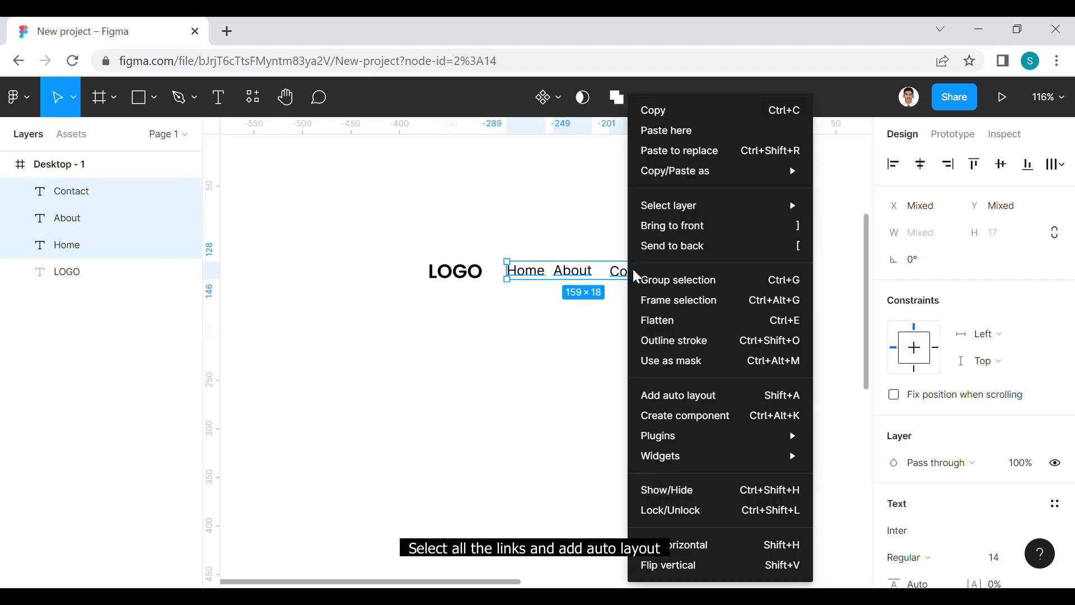
{"action": "left_click", "coordinate": [676, 393]}
{"action": "left_click", "coordinate": [595, 353]}
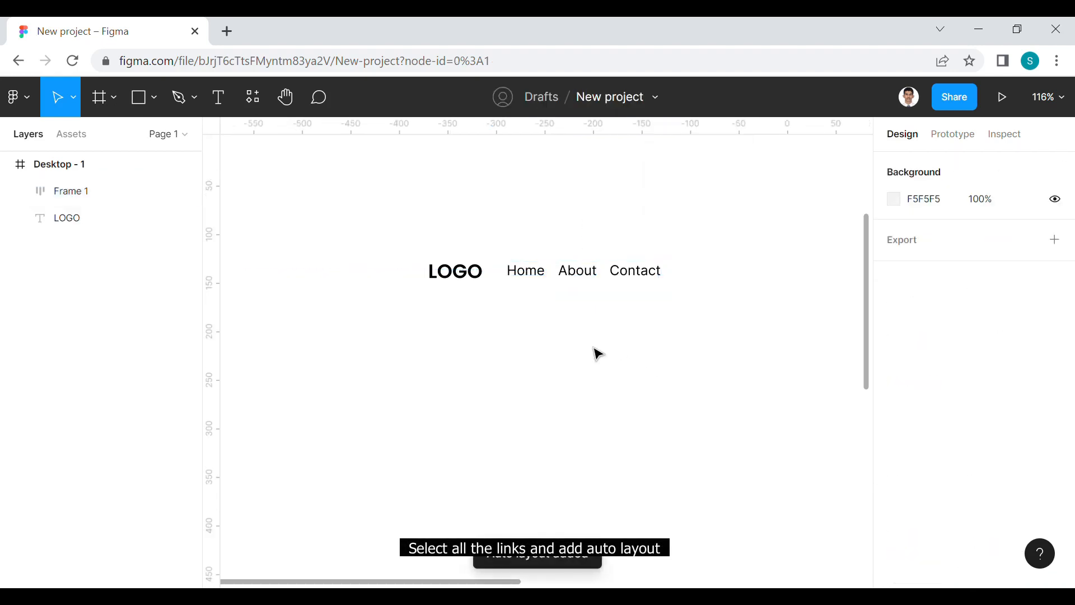
Add an individual auto layout to each of the Home, About and Contact links inside the links frame
{"action": "double_click", "coordinate": [532, 273]}
{"action": "right_click", "coordinate": [528, 271]}
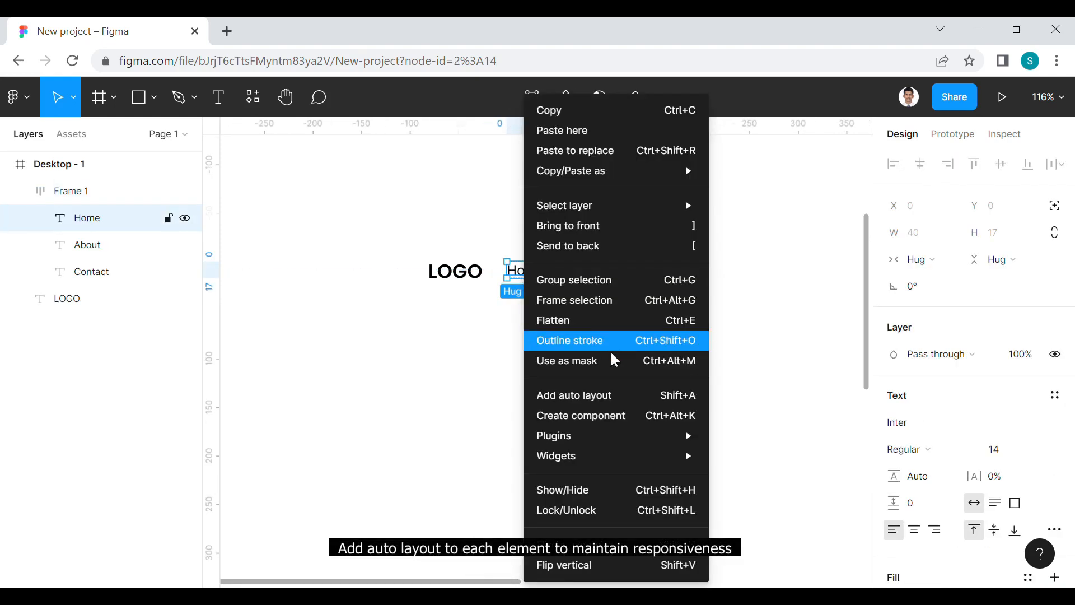
{"action": "left_click", "coordinate": [597, 394]}
{"action": "left_click", "coordinate": [606, 281]}
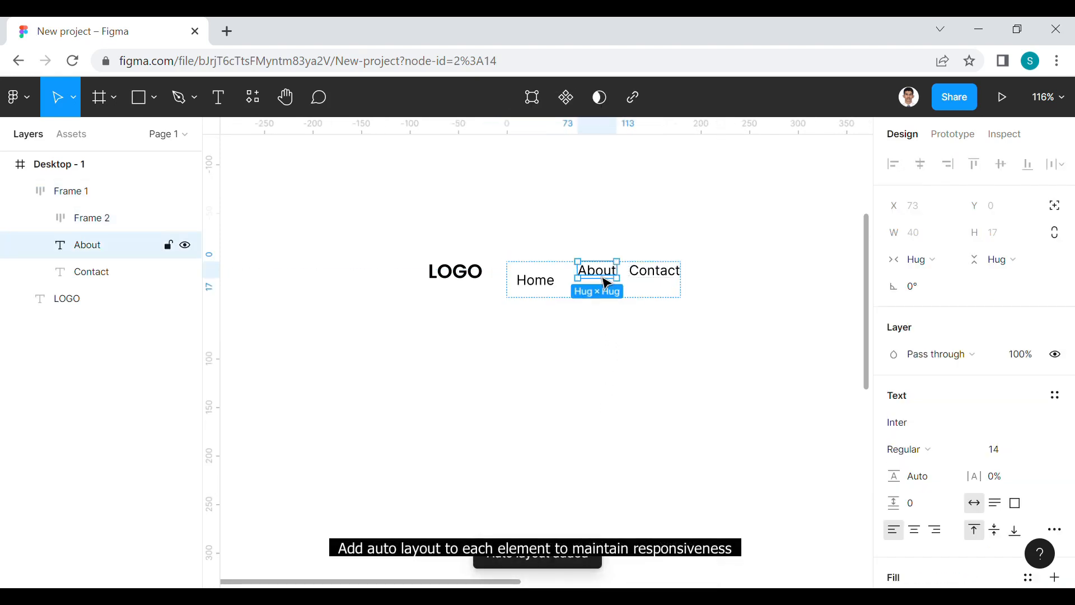
{"action": "right_click", "coordinate": [607, 284]}
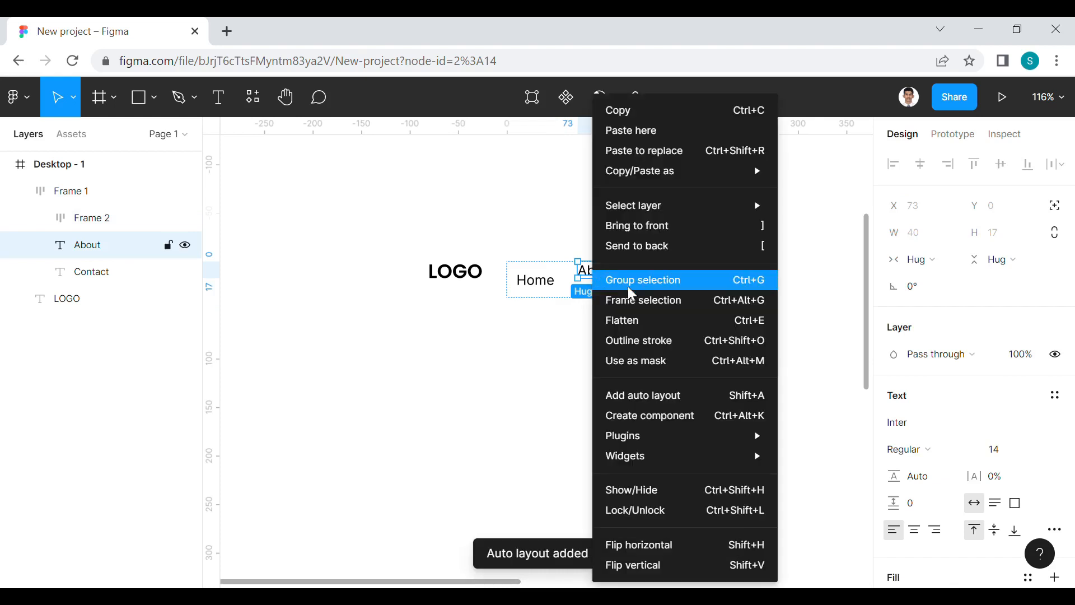
{"action": "left_click", "coordinate": [643, 396]}
{"action": "left_click", "coordinate": [671, 286]}
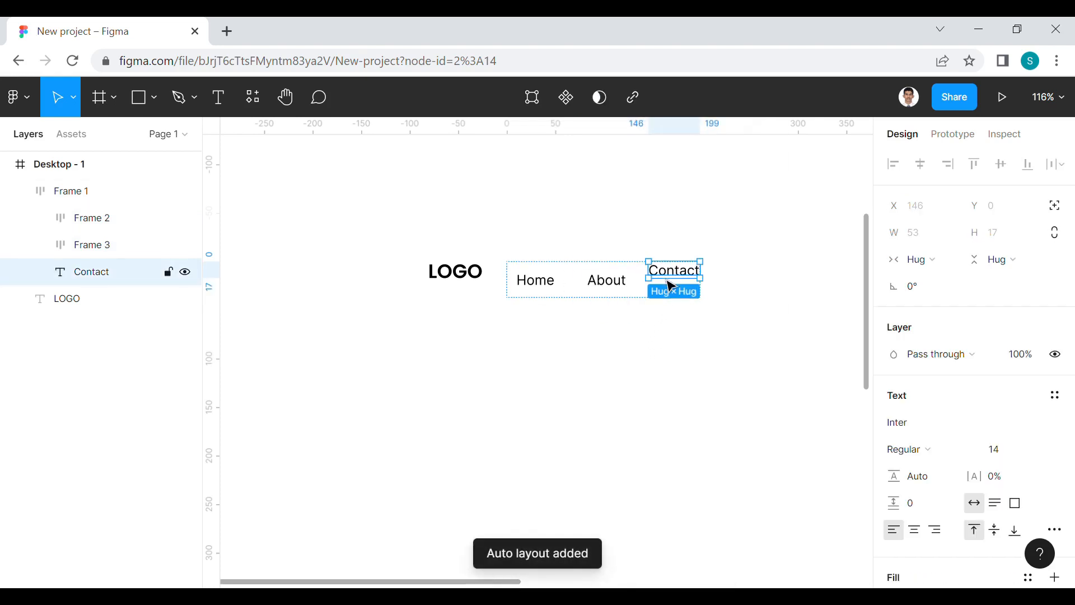
{"action": "right_click", "coordinate": [667, 280]}
{"action": "left_click", "coordinate": [712, 396]}
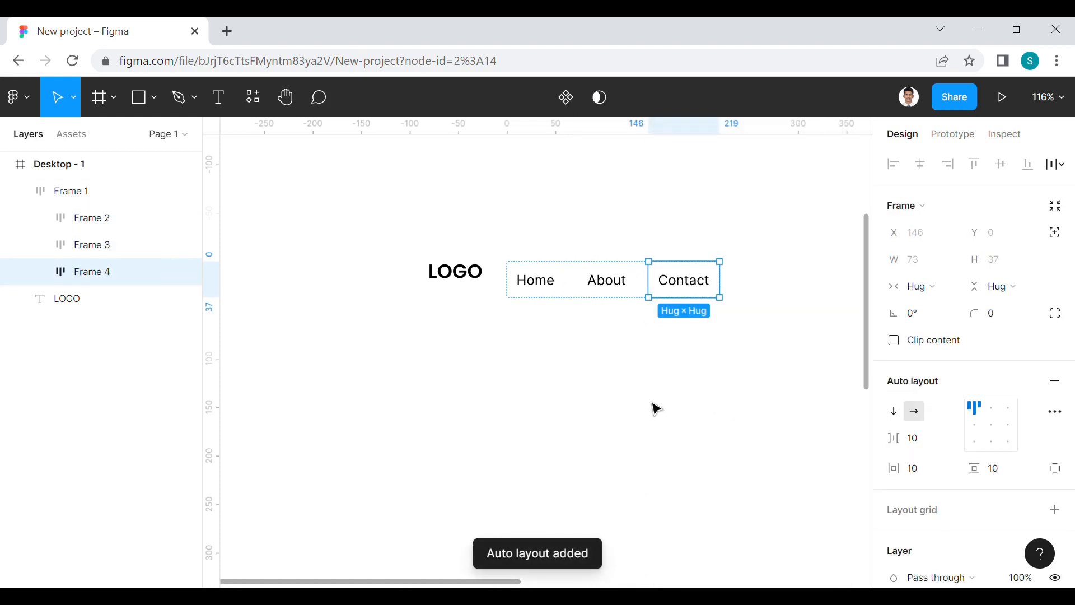
{"action": "left_click", "coordinate": [656, 409]}
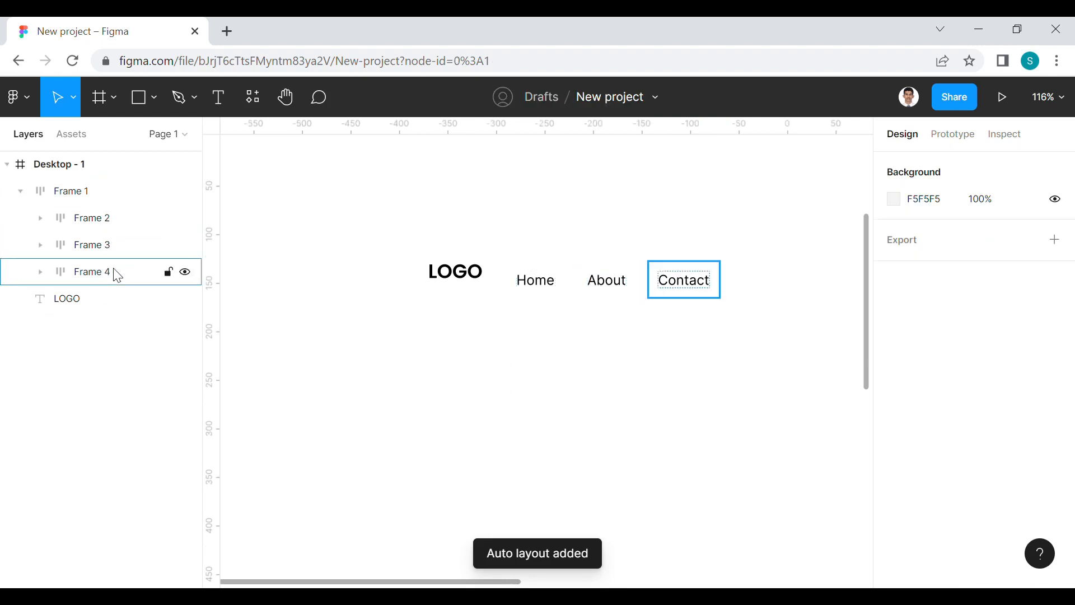
Move the navigation links frame up so it is vertically centred with the LOGO text
{"action": "left_click", "coordinate": [582, 292]}
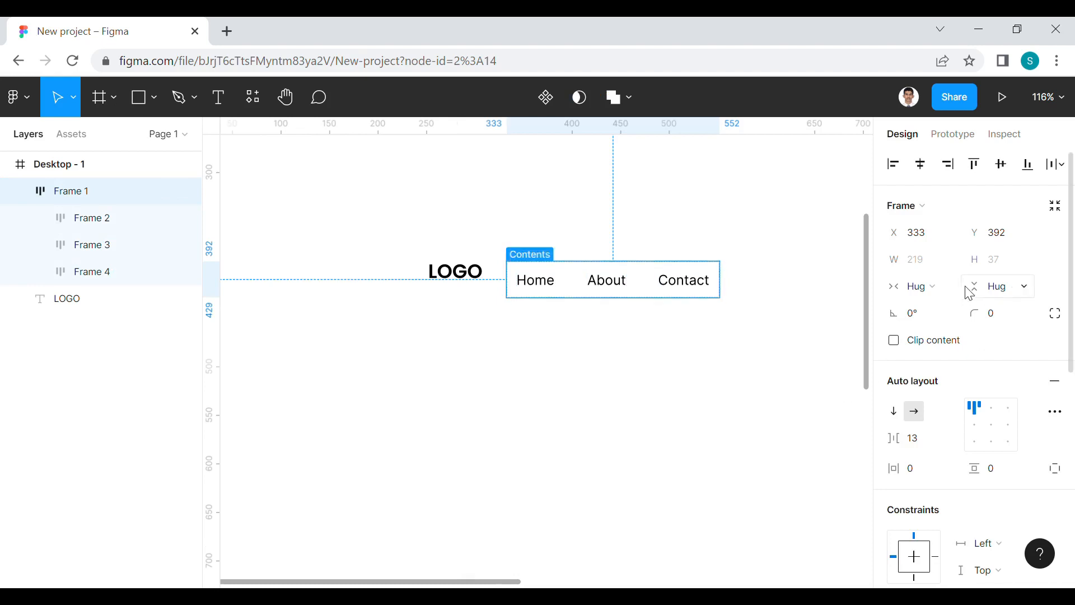
{"action": "left_click_drag", "start_coordinate": [631, 296], "coordinate": [629, 284]}
Combine the LOGO text and the navigation links frame in one horizontal auto layout frame
{"action": "left_click", "coordinate": [483, 287]}
{"action": "left_click", "coordinate": [560, 276], "text": "shift"}
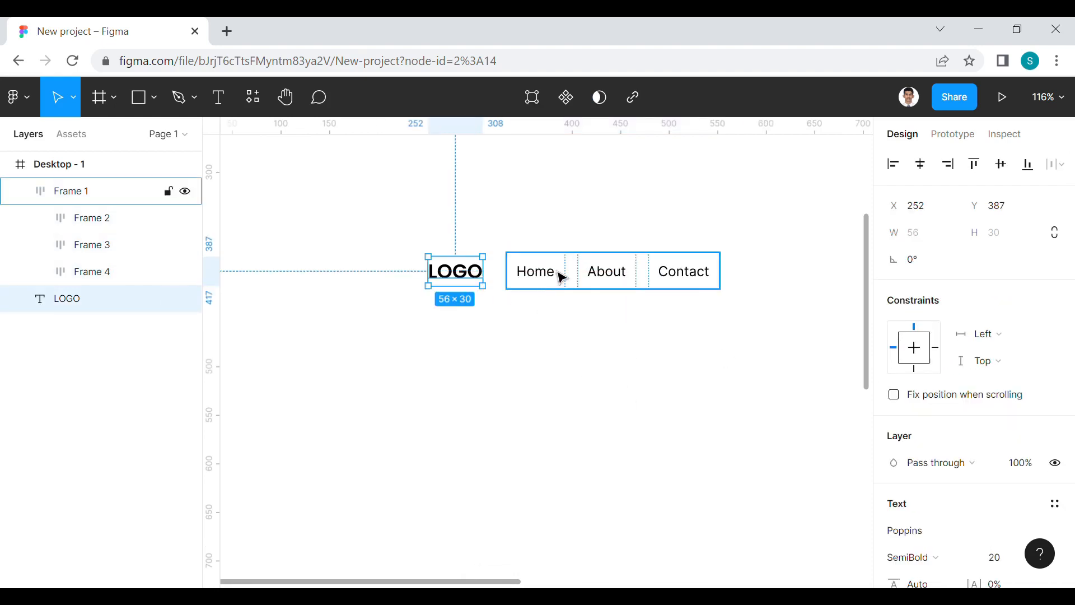
{"action": "right_click", "coordinate": [563, 280]}
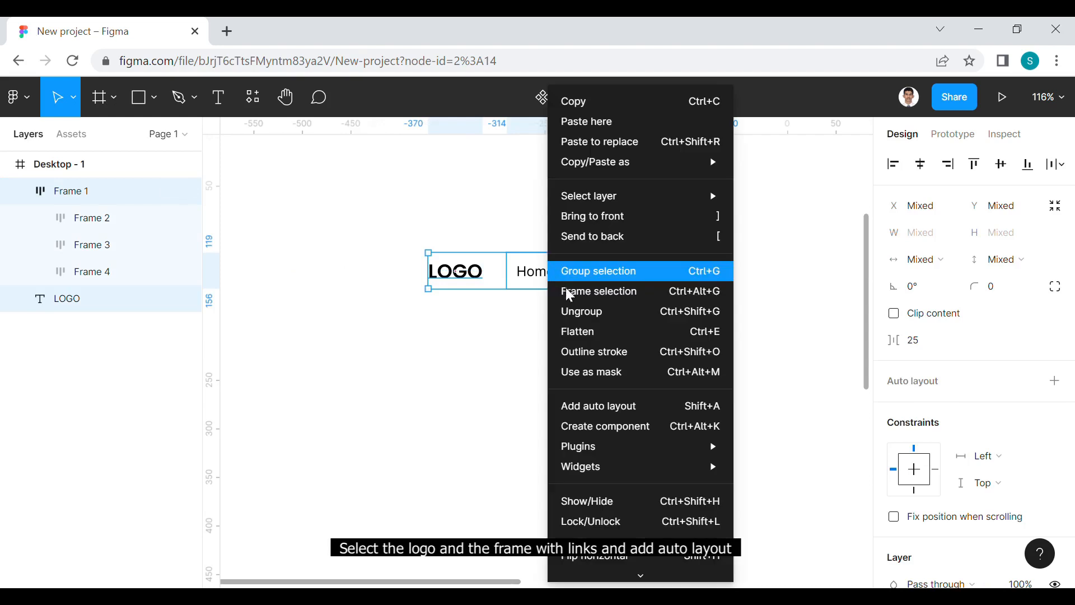
{"action": "left_click", "coordinate": [620, 406]}
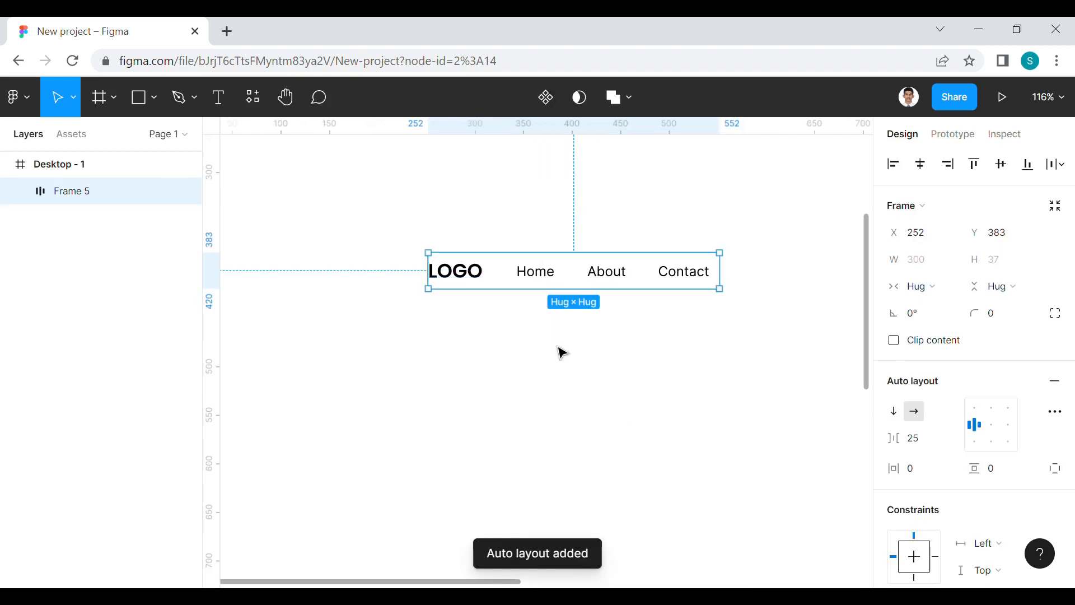
{"action": "left_click_drag", "start_coordinate": [562, 350], "coordinate": [485, 375]}
{"action": "scroll", "coordinate": [486, 377], "scroll_direction": "down", "scroll_amount": 1}
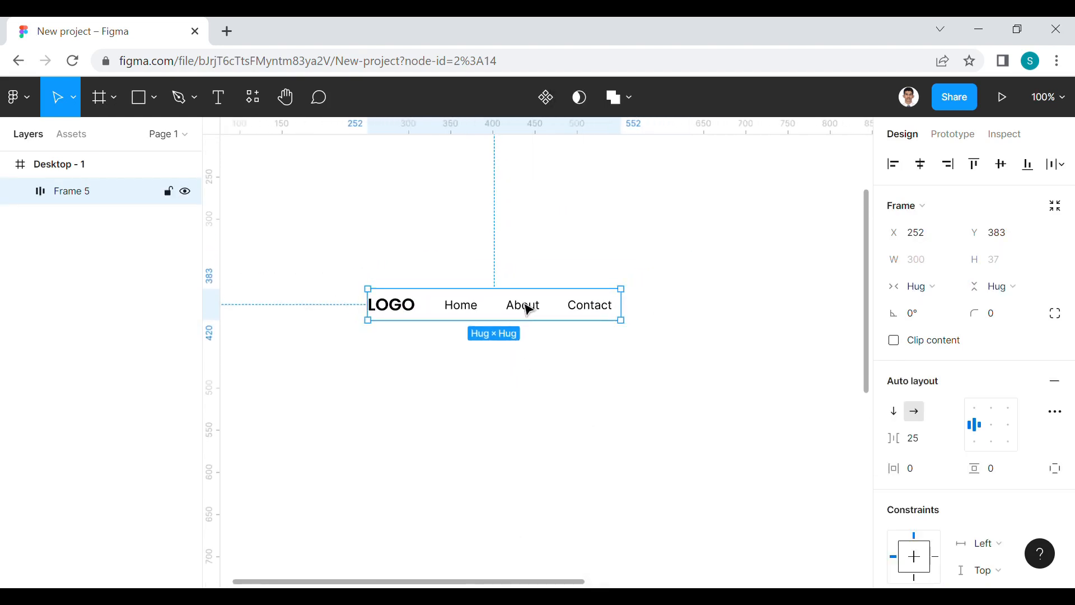
{"action": "double_click", "coordinate": [513, 316]}
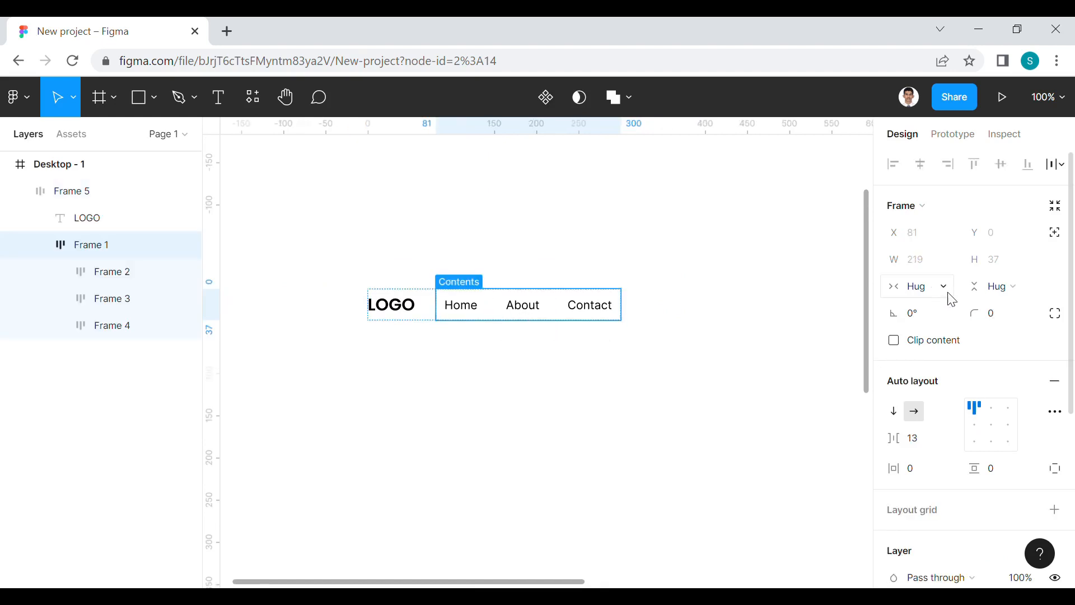
{"action": "left_click", "coordinate": [588, 381]}
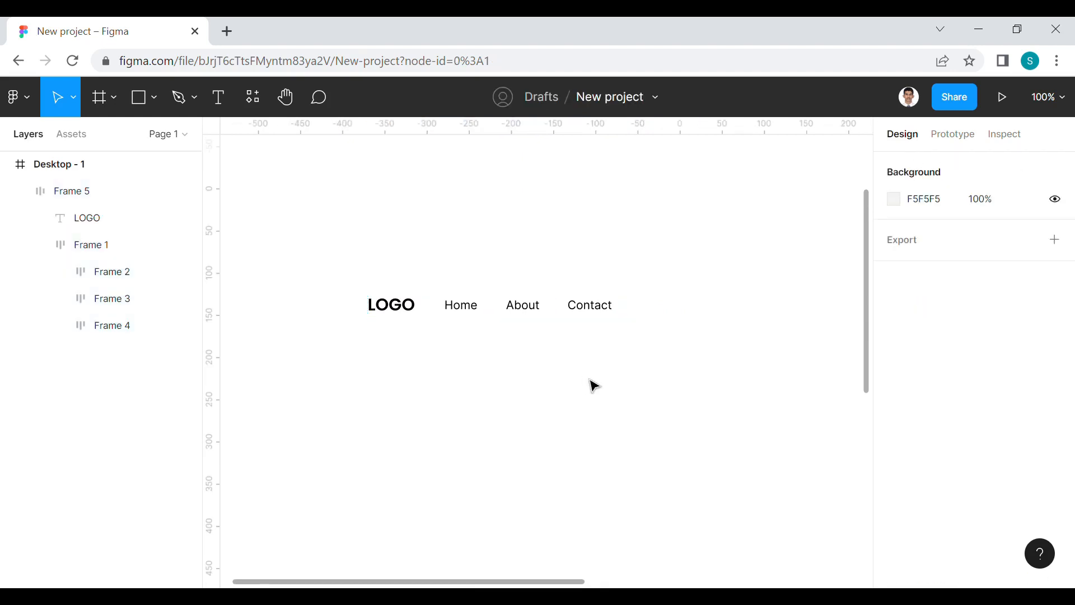
Add the text "Search" to the right of the Contact link, slightly below the navigation row
{"action": "left_click_drag", "start_coordinate": [593, 384], "coordinate": [574, 357]}
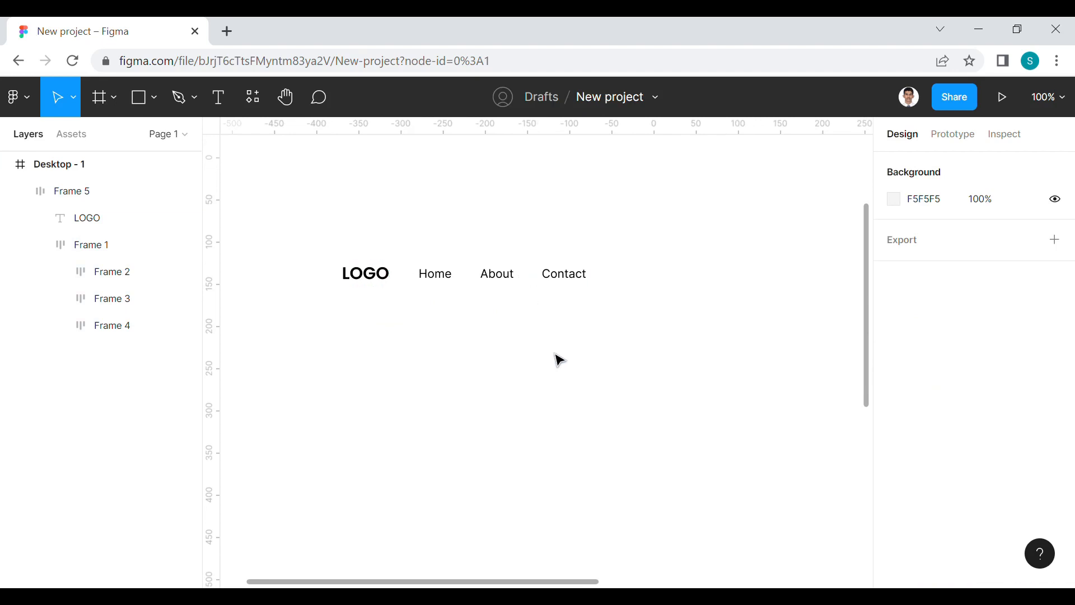
{"action": "key", "text": "t"}
{"action": "left_click", "coordinate": [654, 310]}
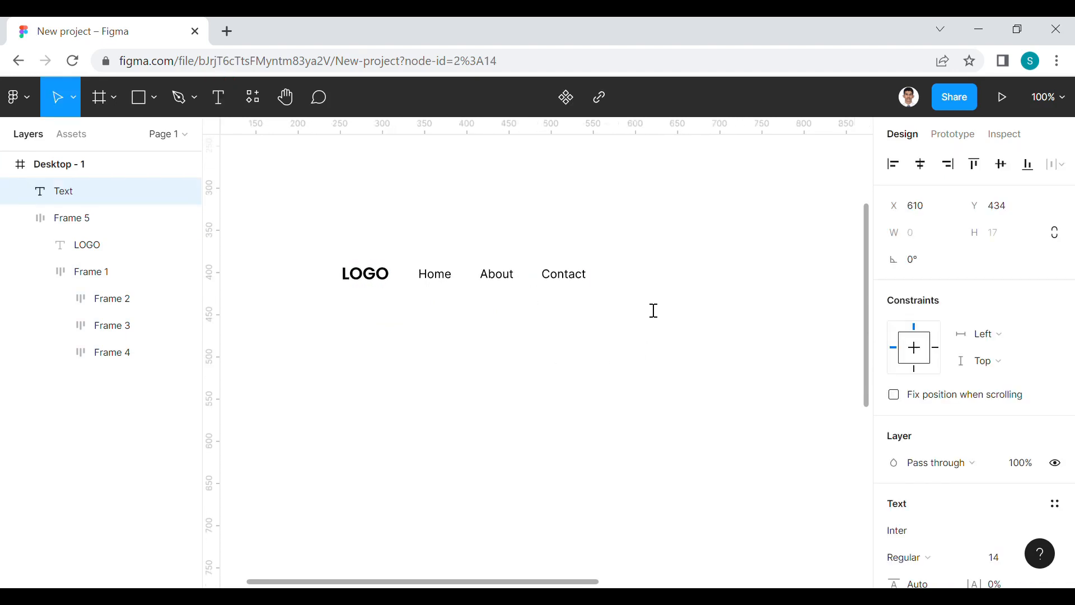
{"action": "type", "text": "Search"}
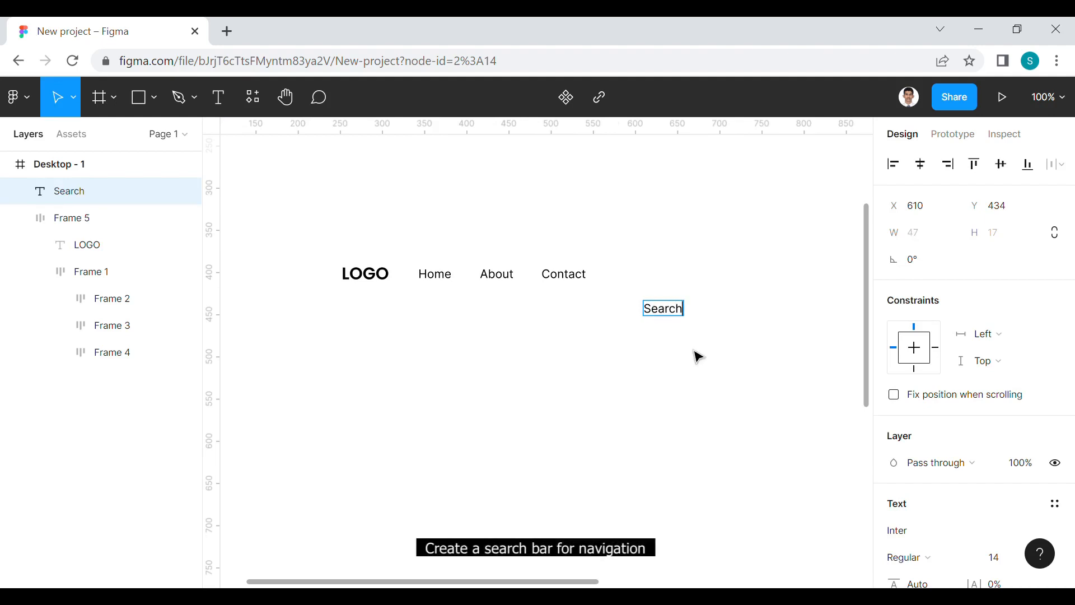
{"action": "key", "text": "Escape"}
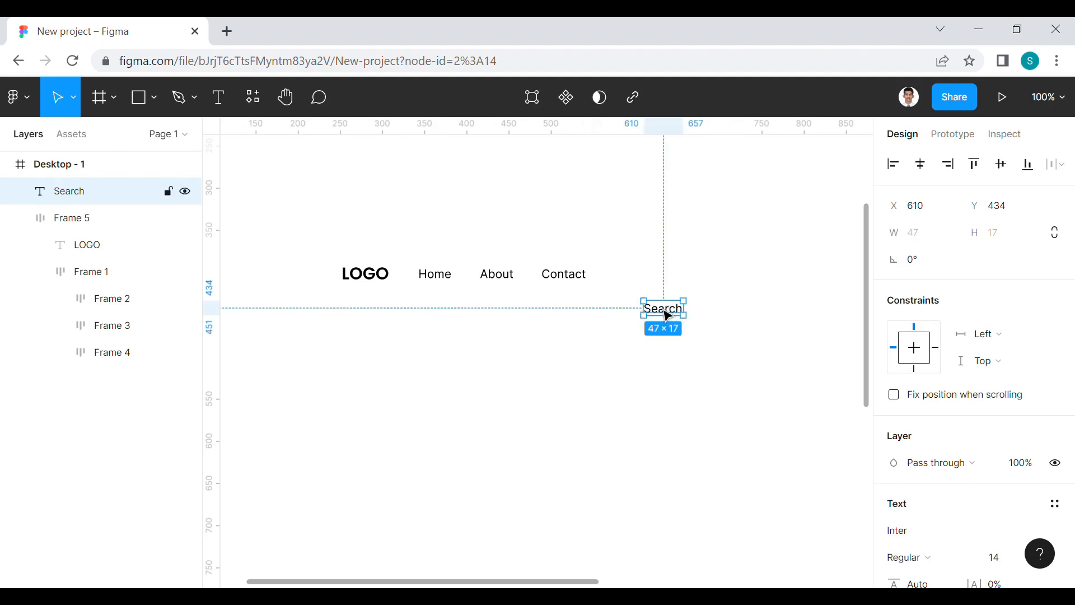
{"action": "left_click_drag", "start_coordinate": [670, 318], "coordinate": [675, 310]}
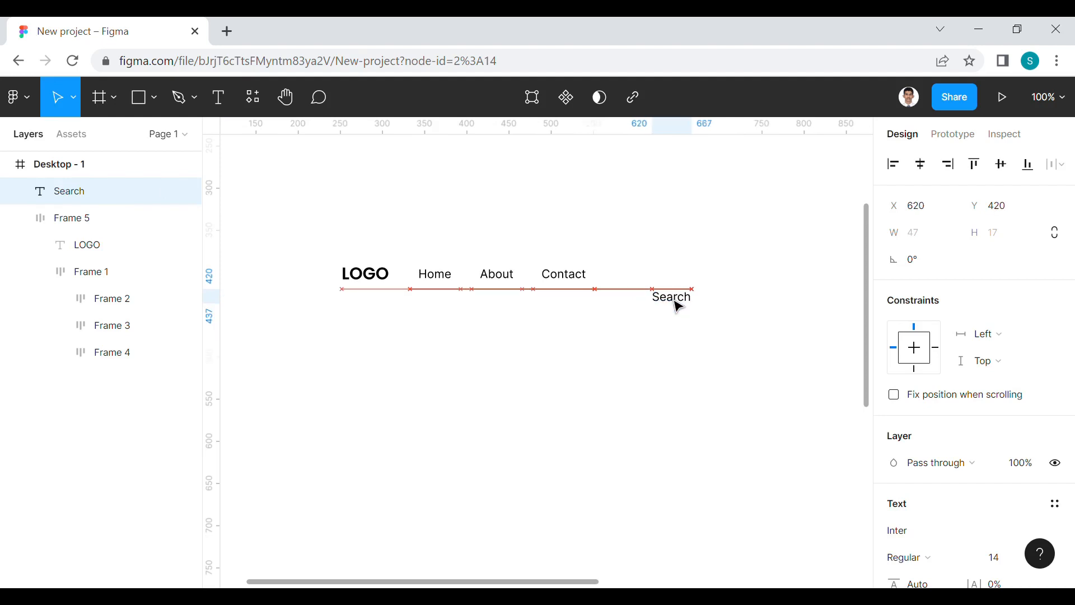
Set the font size of the Search text to 12
{"action": "left_click", "coordinate": [1015, 570]}
{"action": "type", "text": "12"}
{"action": "left_click", "coordinate": [674, 361]}
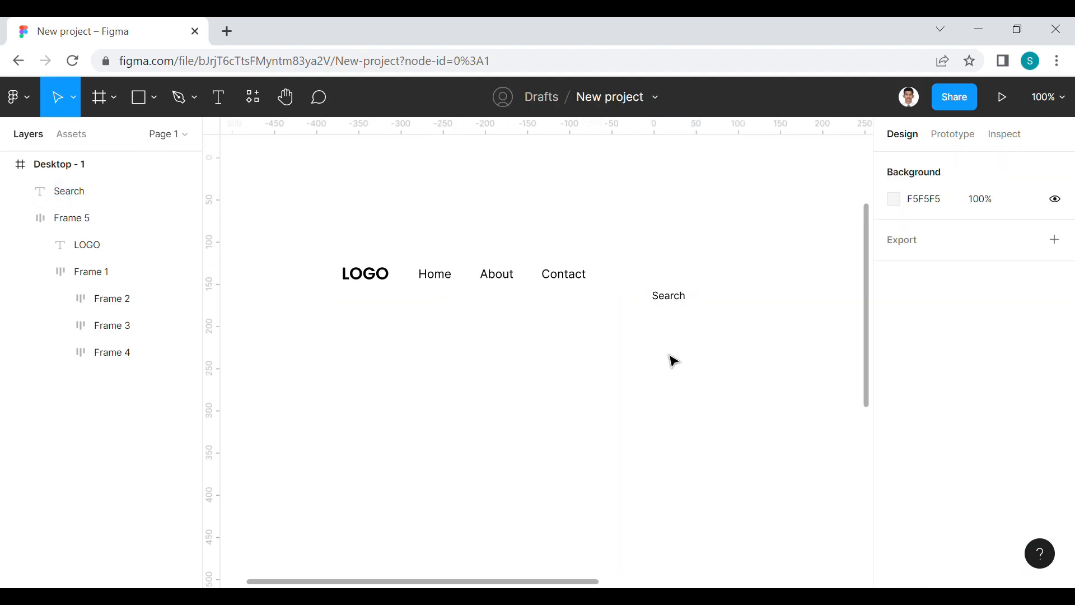
Run the Feather Icons plugin to browse its icon library
{"action": "scroll", "coordinate": [684, 329], "scroll_direction": "up", "scroll_amount": 1}
{"action": "left_click", "coordinate": [679, 311]}
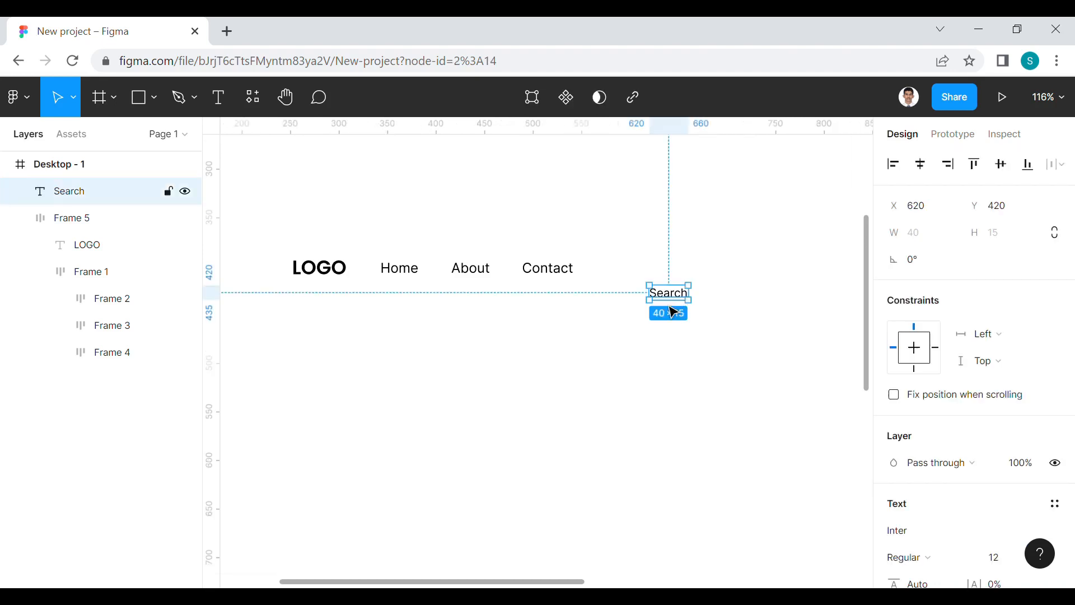
{"action": "right_click", "coordinate": [557, 347]}
{"action": "mouse_move", "coordinate": [597, 448]}
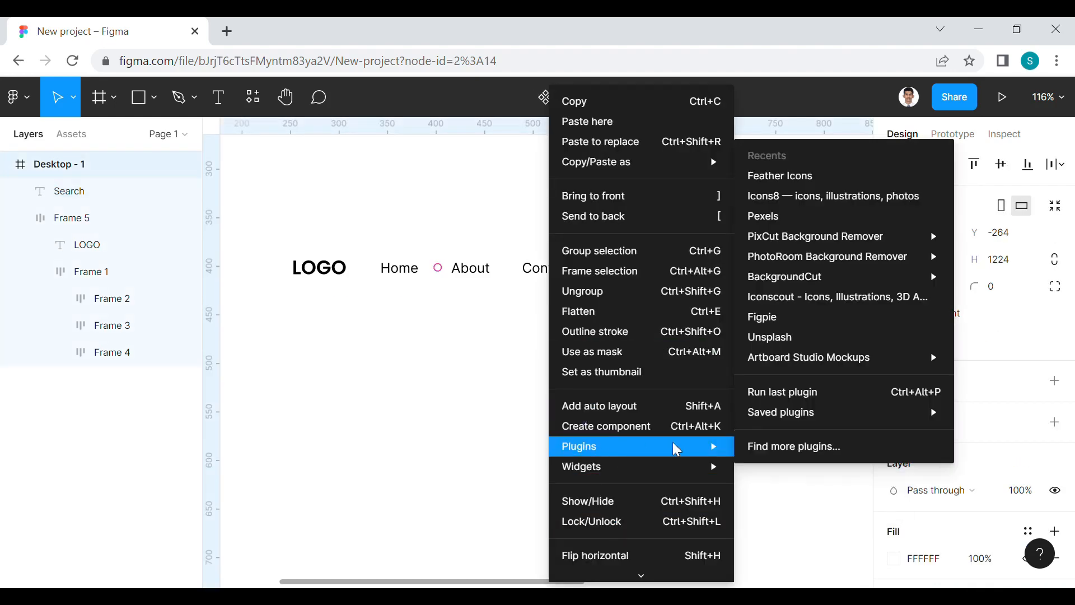
{"action": "left_click", "coordinate": [772, 176]}
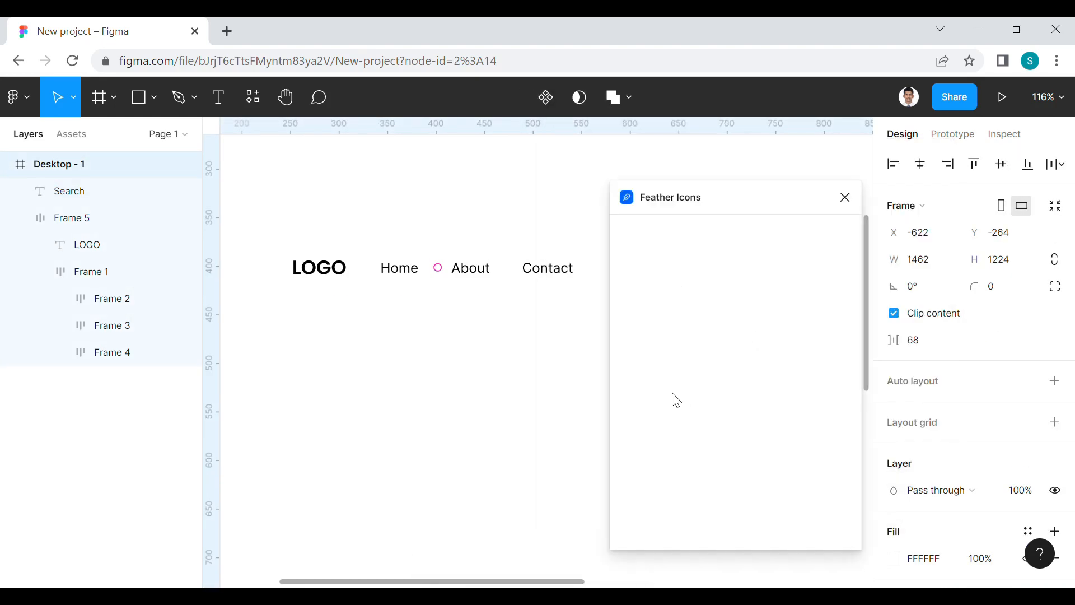
{"action": "left_click", "coordinate": [506, 384]}
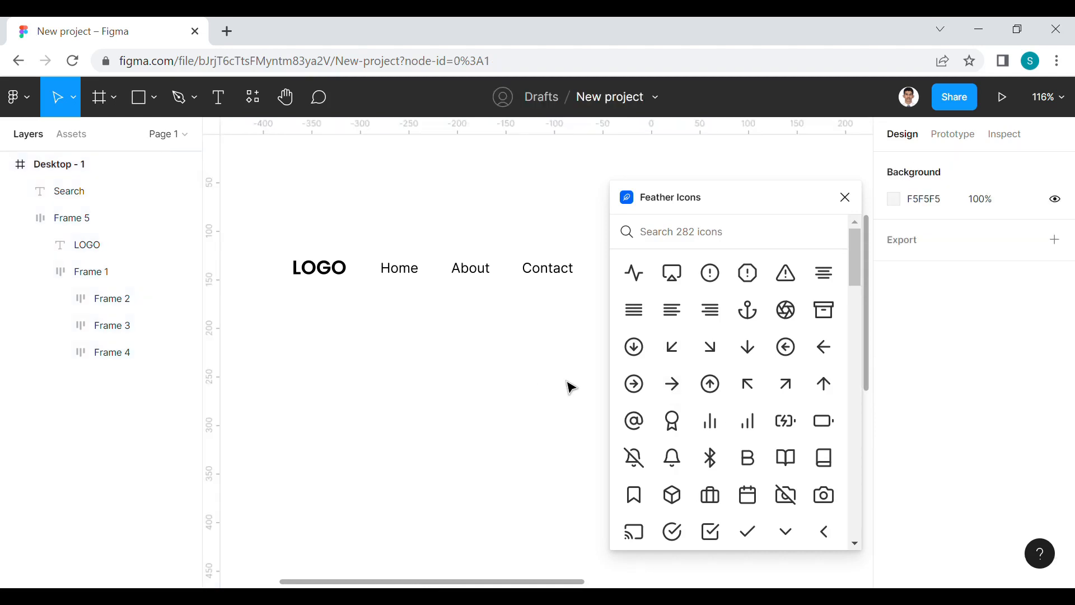
Find the "search" icon in Feather Icons, insert the magnifying glass and close the plugin
{"action": "left_click", "coordinate": [683, 246]}
{"action": "type", "text": "se"}
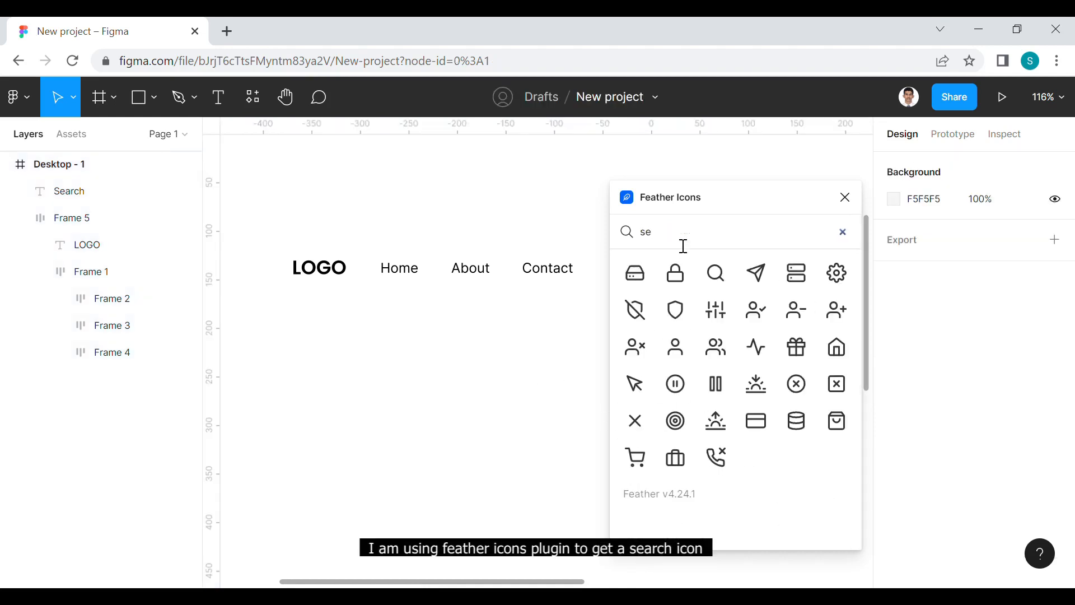
{"action": "type", "text": "ar"}
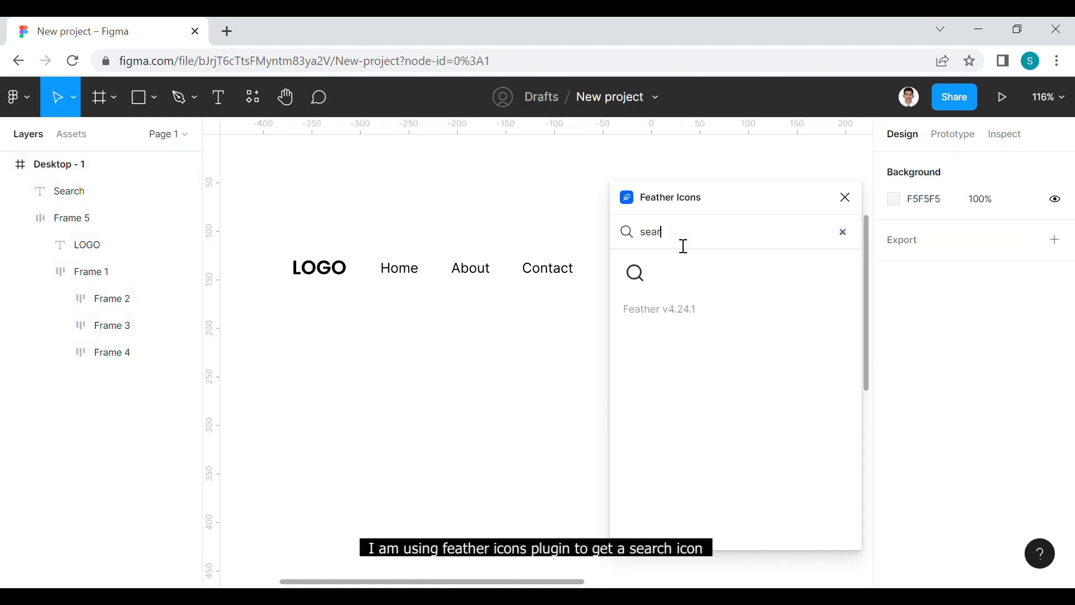
{"action": "type", "text": "ch"}
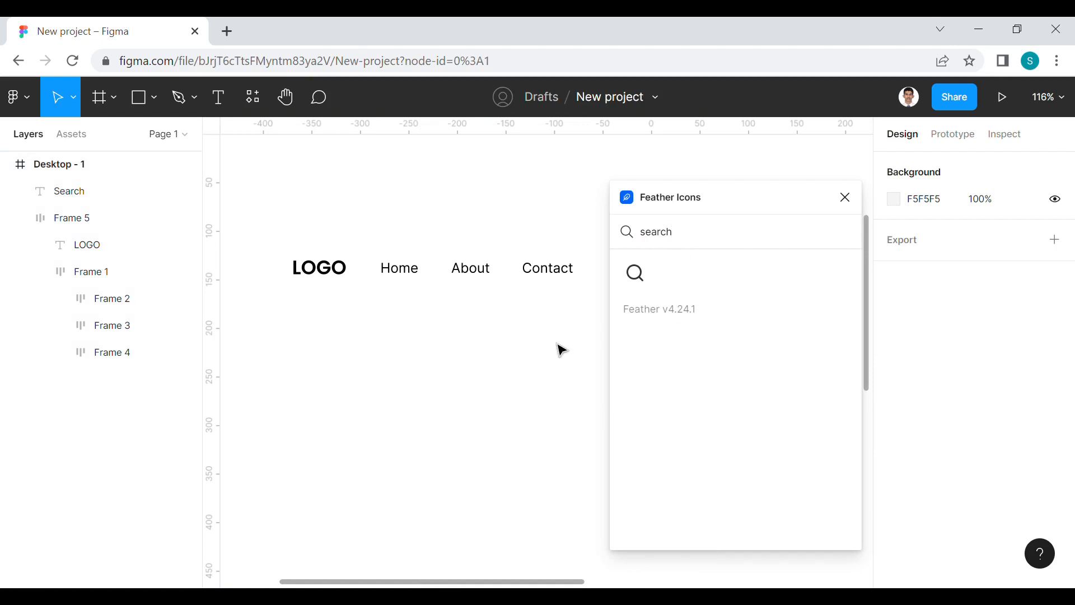
{"action": "left_click", "coordinate": [644, 278]}
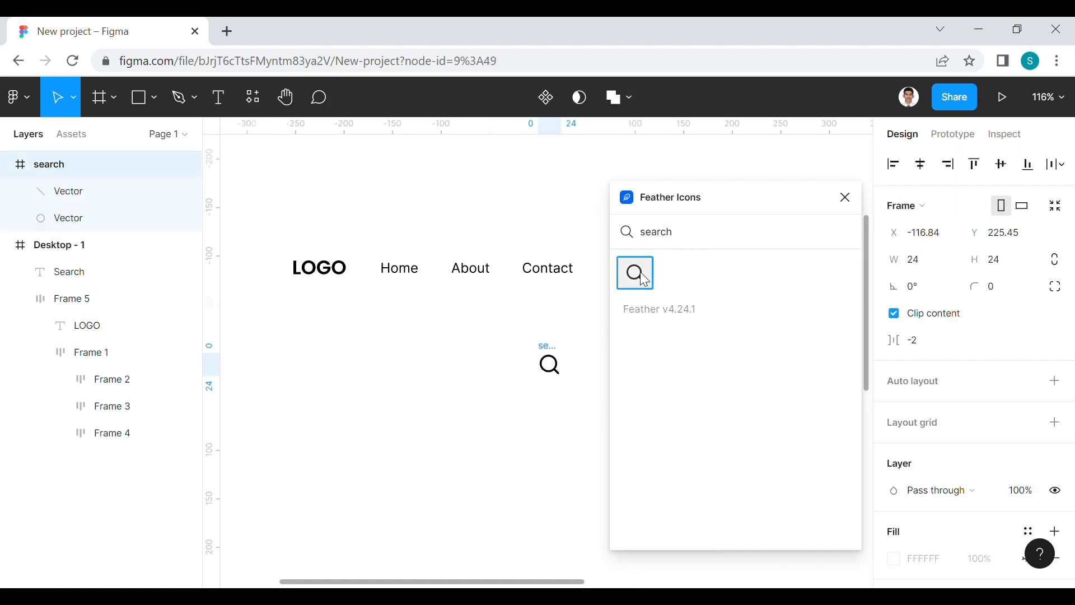
{"action": "left_click", "coordinate": [845, 197]}
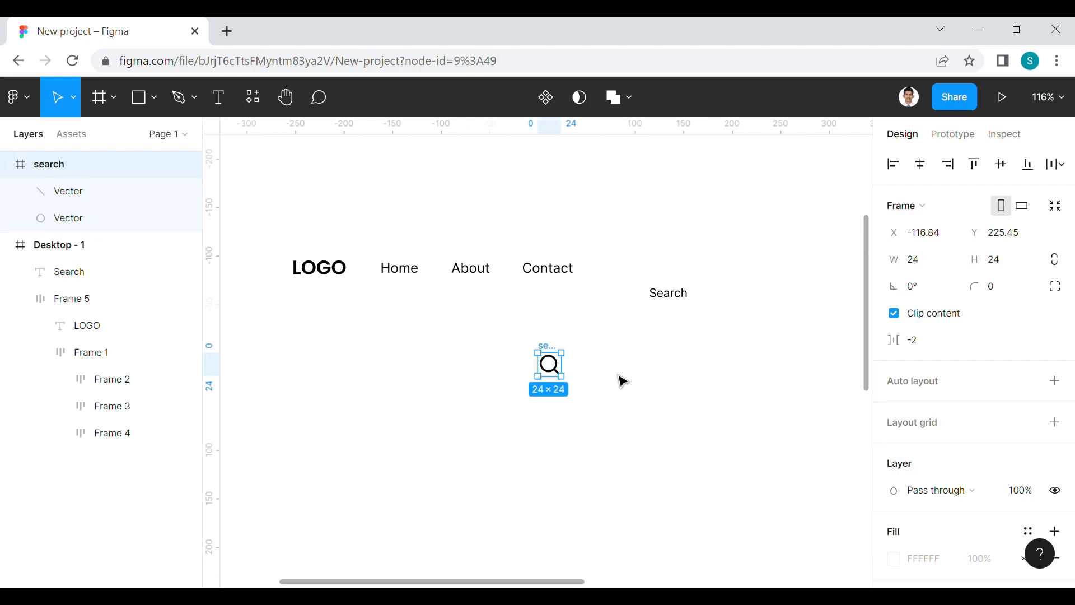
Group the search icon and place it to the right of the Search text, level with it
{"action": "key", "text": "ctrl+g"}
{"action": "left_click_drag", "start_coordinate": [548, 365], "coordinate": [729, 300]}
Set the search icon group's width and height to 18
{"action": "left_click", "coordinate": [929, 269]}
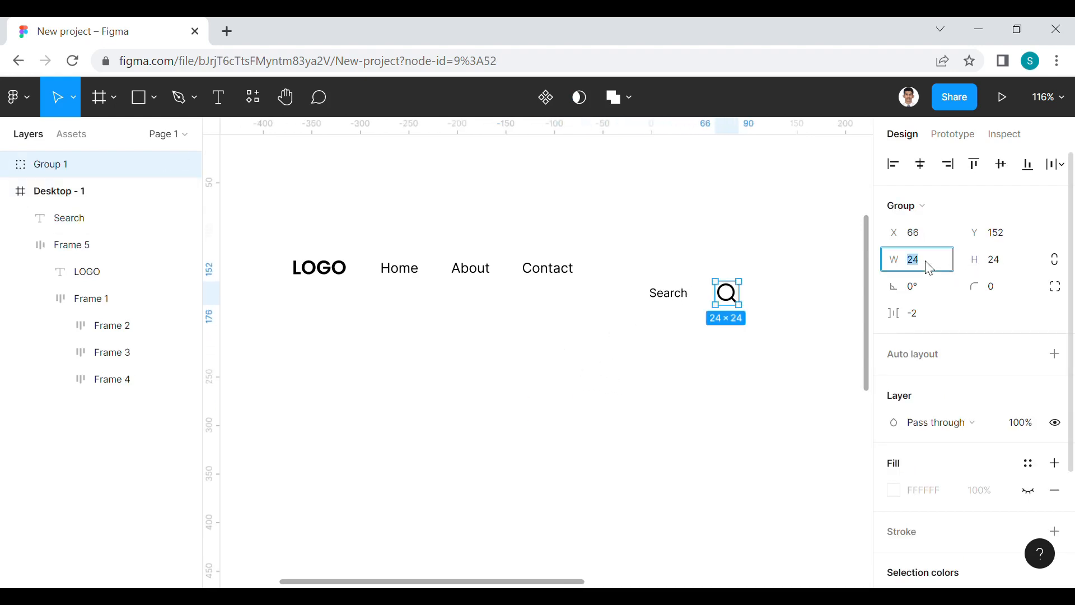
{"action": "type", "text": "18"}
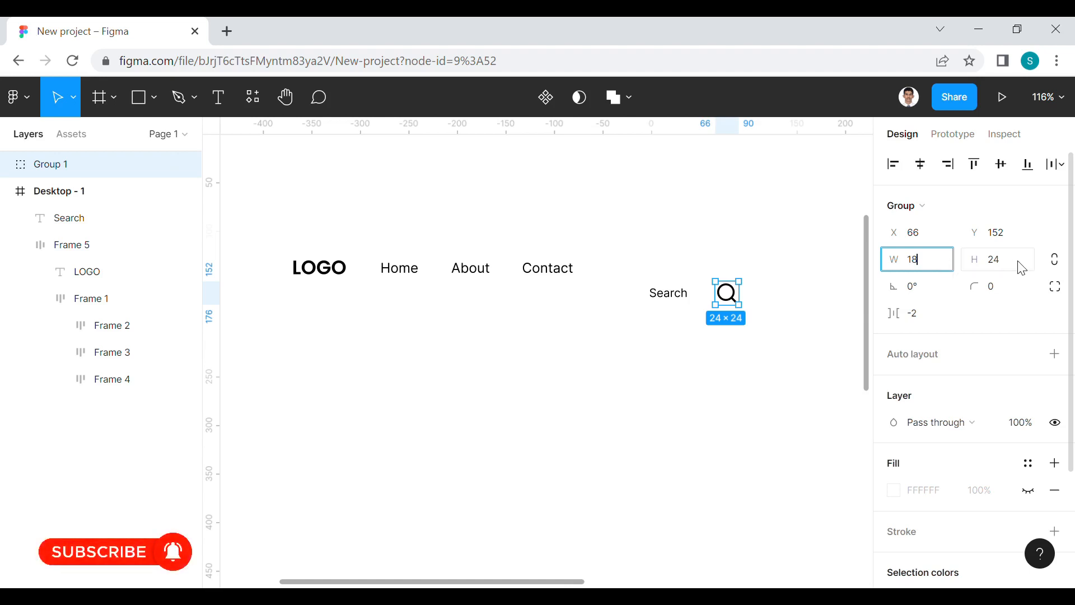
{"action": "left_click", "coordinate": [1015, 268]}
{"action": "type", "text": "18"}
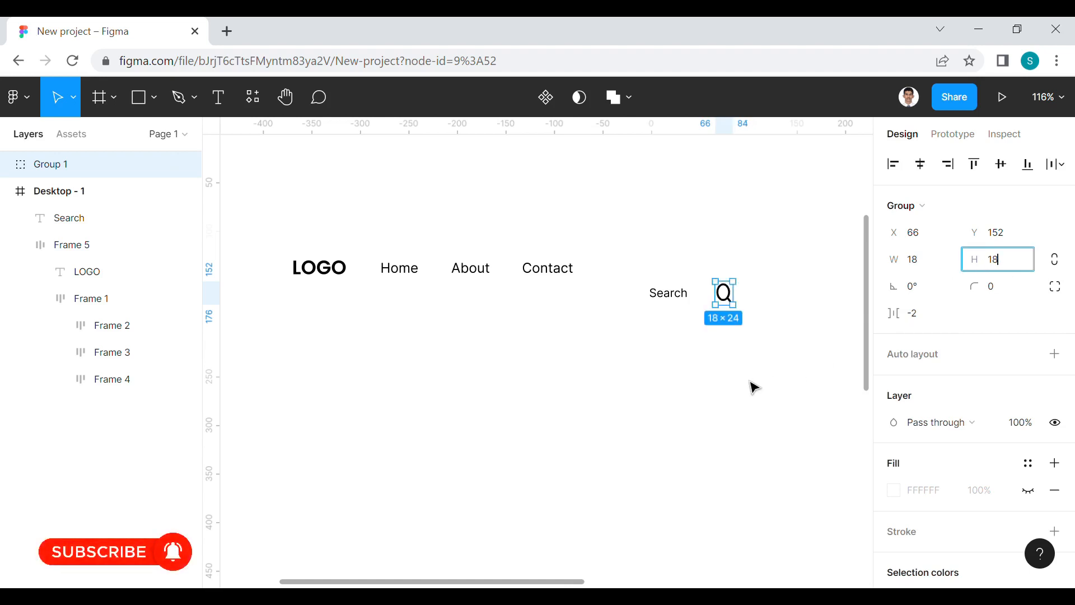
{"action": "left_click", "coordinate": [751, 387]}
{"action": "scroll", "coordinate": [728, 344], "scroll_direction": "up", "scroll_amount": 3}
Resize the search icon group to 15 wide and 15 high
{"action": "left_click", "coordinate": [736, 293]}
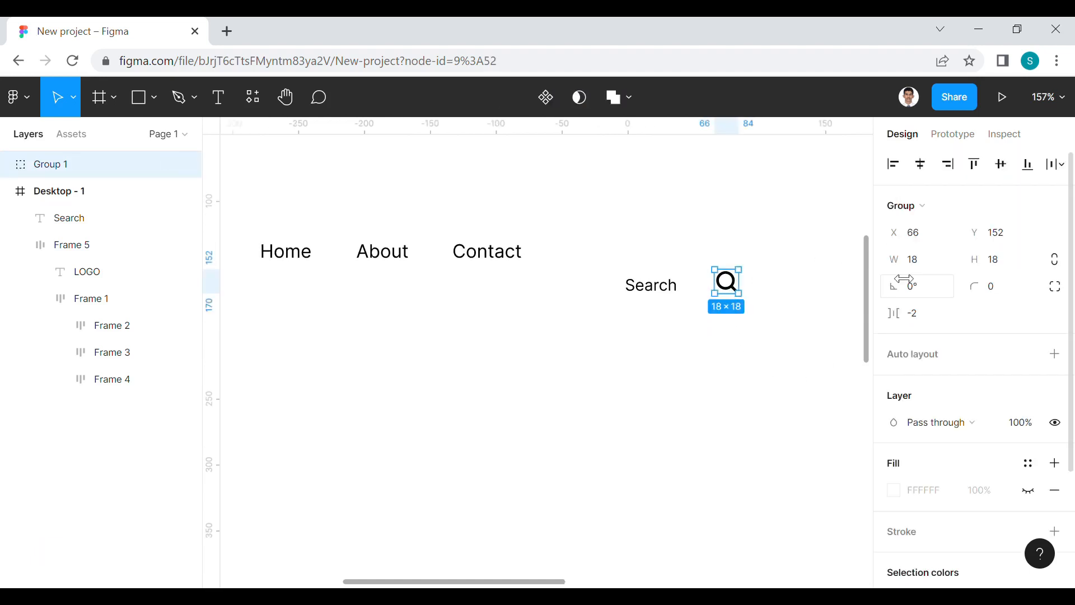
{"action": "left_click", "coordinate": [922, 271]}
{"action": "left_click", "coordinate": [1002, 263]}
{"action": "type", "text": "15"}
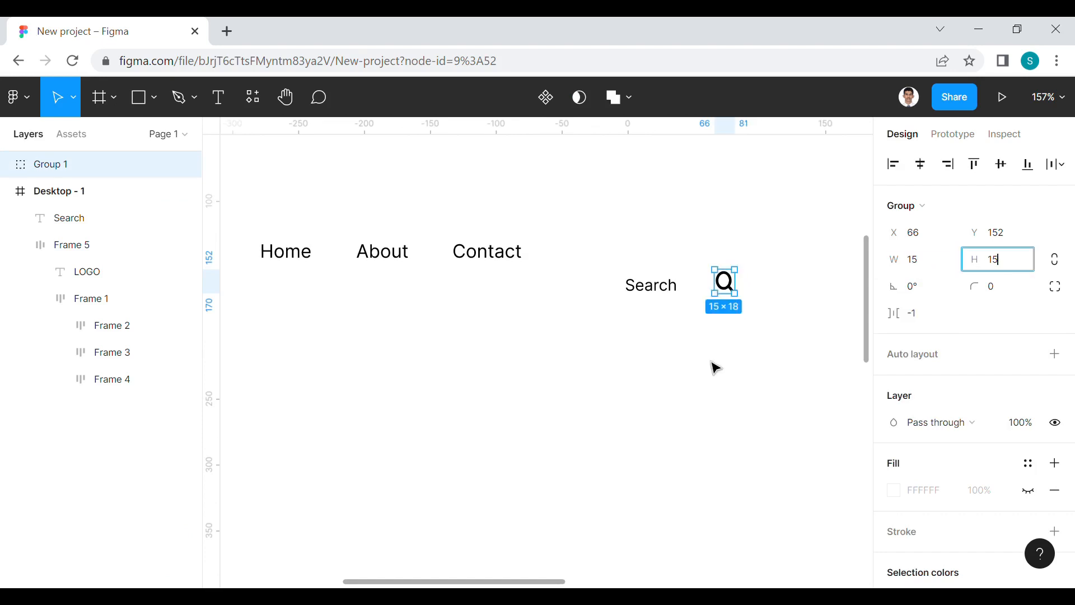
{"action": "left_click", "coordinate": [713, 367]}
Combine the search icon and the Search text in one auto layout frame
{"action": "left_click", "coordinate": [732, 287]}
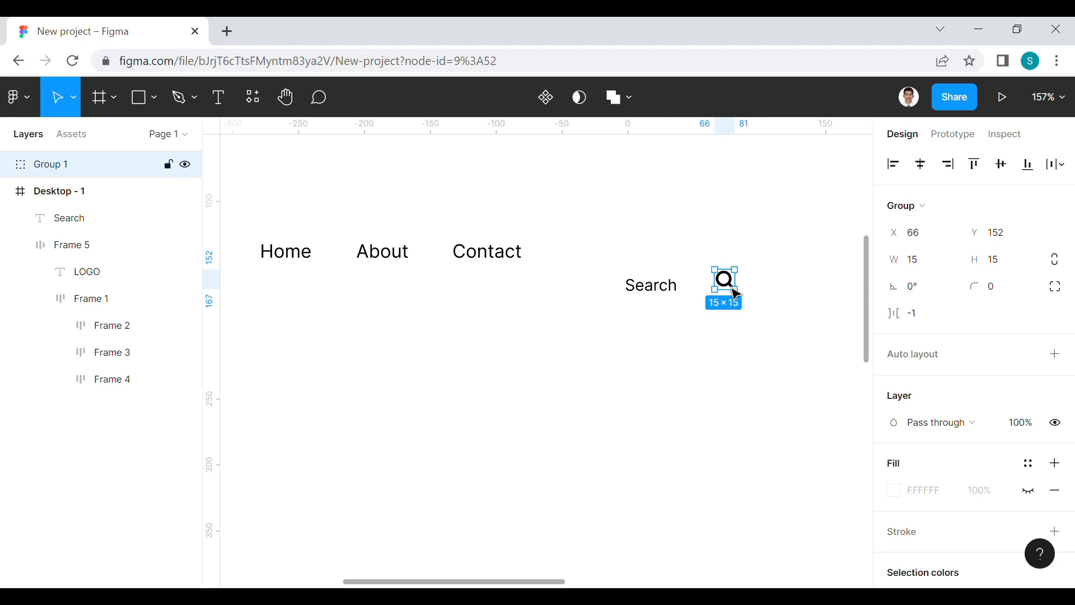
{"action": "left_click", "coordinate": [670, 297], "text": "shift"}
{"action": "right_click", "coordinate": [660, 294]}
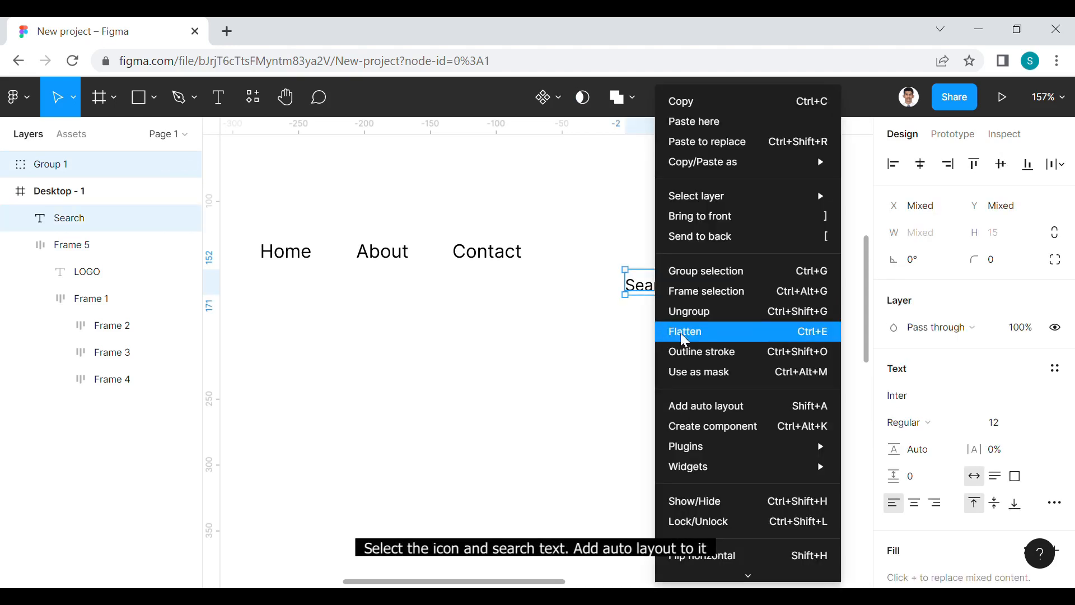
{"action": "left_click", "coordinate": [697, 406]}
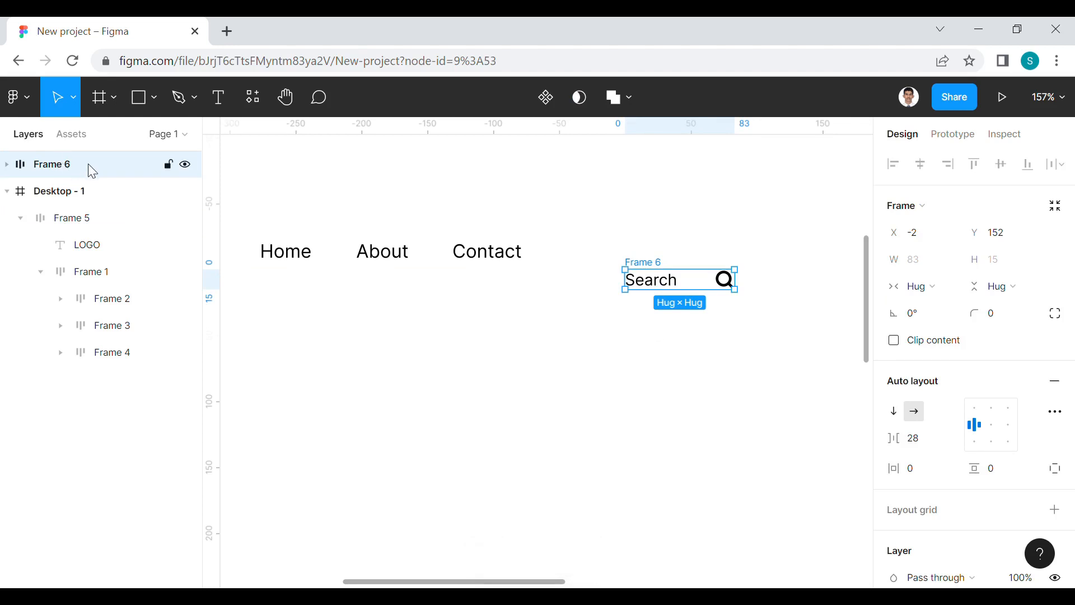
Nest the search frame inside Desktop - 1 and move it up and closer to the Contact link, at about X 609, Y 402
{"action": "left_click_drag", "start_coordinate": [96, 202], "coordinate": [95, 205]}
{"action": "left_click", "coordinate": [557, 356]}
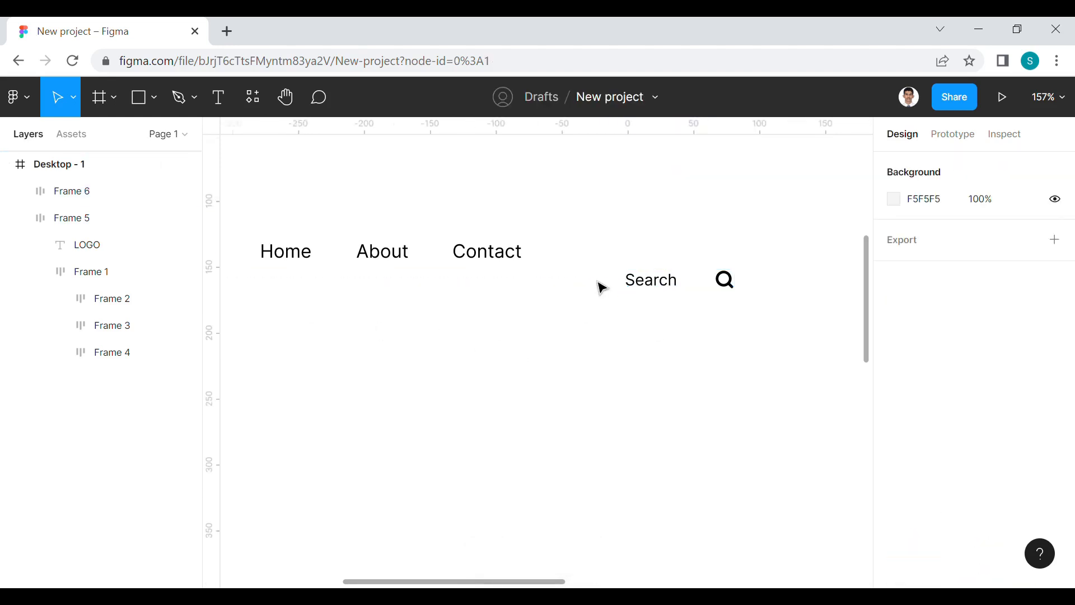
{"action": "left_click_drag", "start_coordinate": [656, 287], "coordinate": [640, 268]}
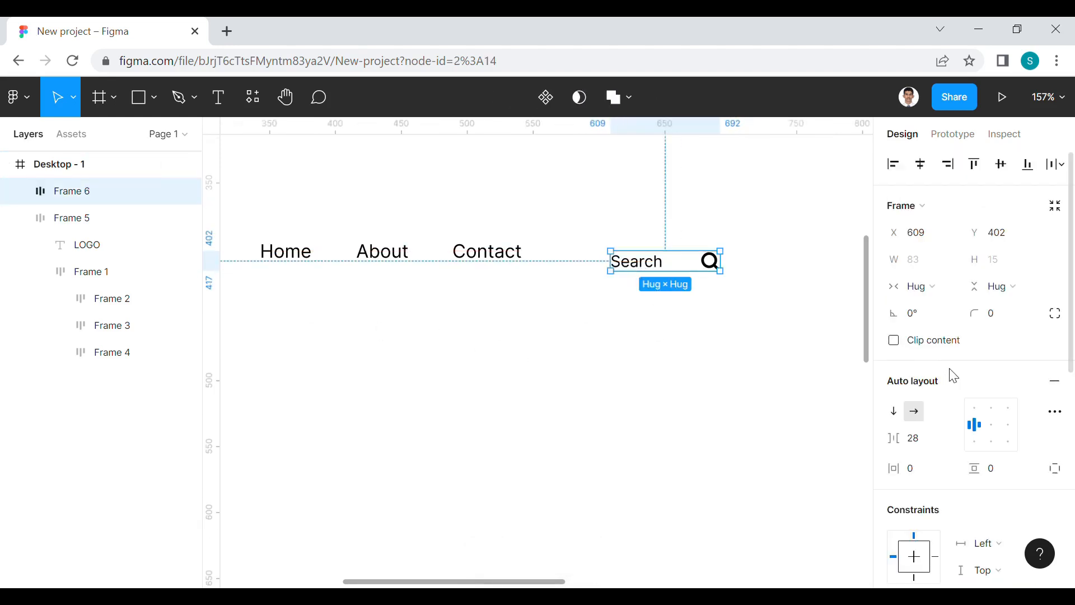
Recolour the Search text and its icon together from the selection colours to a neutral mid-grey
{"action": "scroll", "coordinate": [954, 376], "scroll_direction": "down", "scroll_amount": 8}
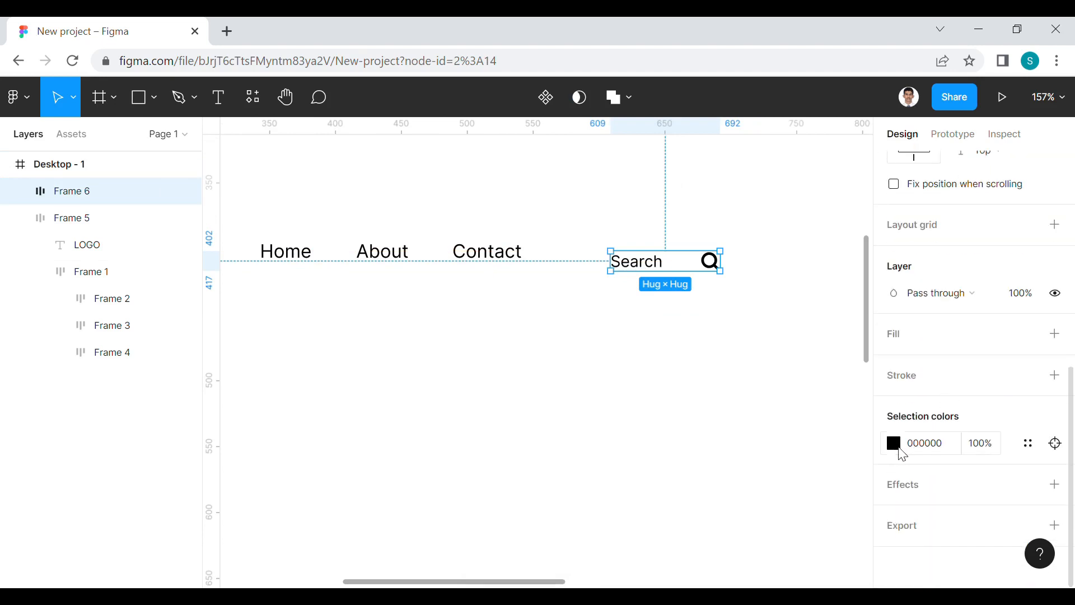
{"action": "left_click", "coordinate": [895, 443]}
{"action": "left_click", "coordinate": [673, 284]}
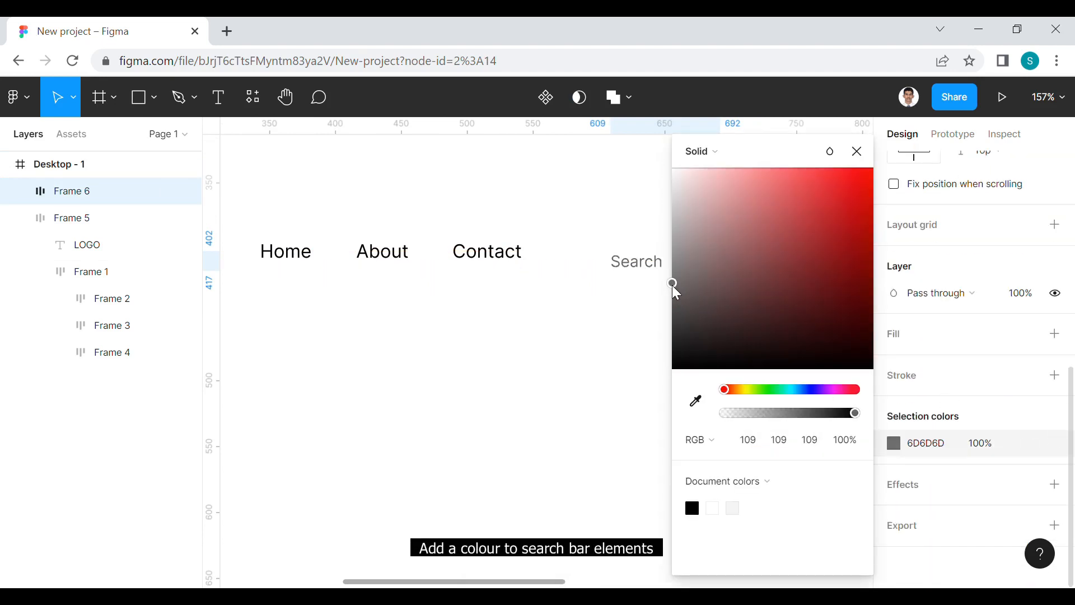
{"action": "left_click_drag", "start_coordinate": [673, 286], "coordinate": [673, 276]}
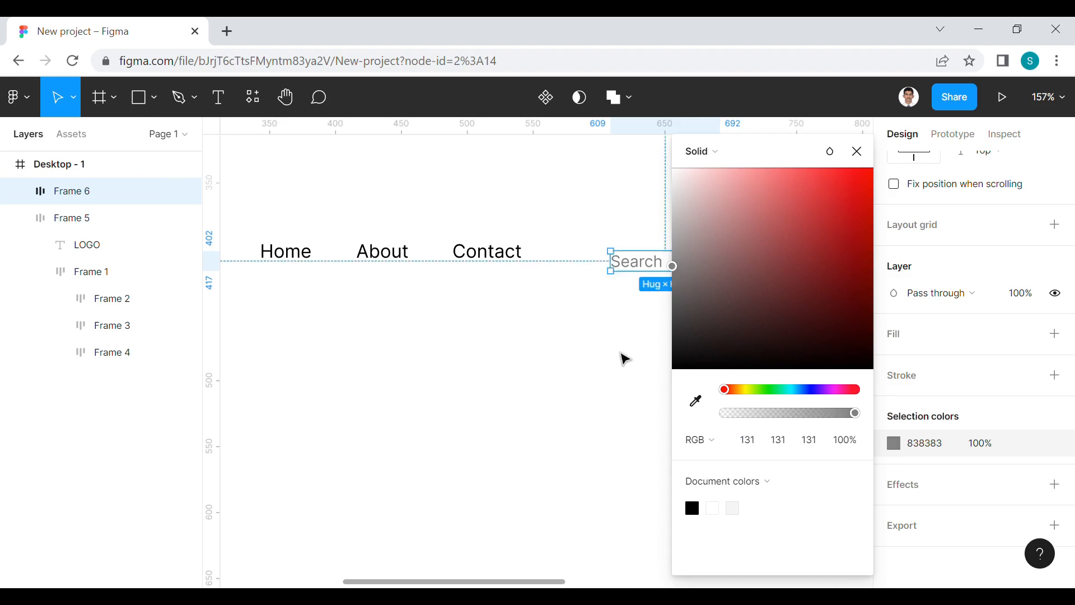
{"action": "left_click", "coordinate": [674, 279]}
{"action": "left_click", "coordinate": [628, 370]}
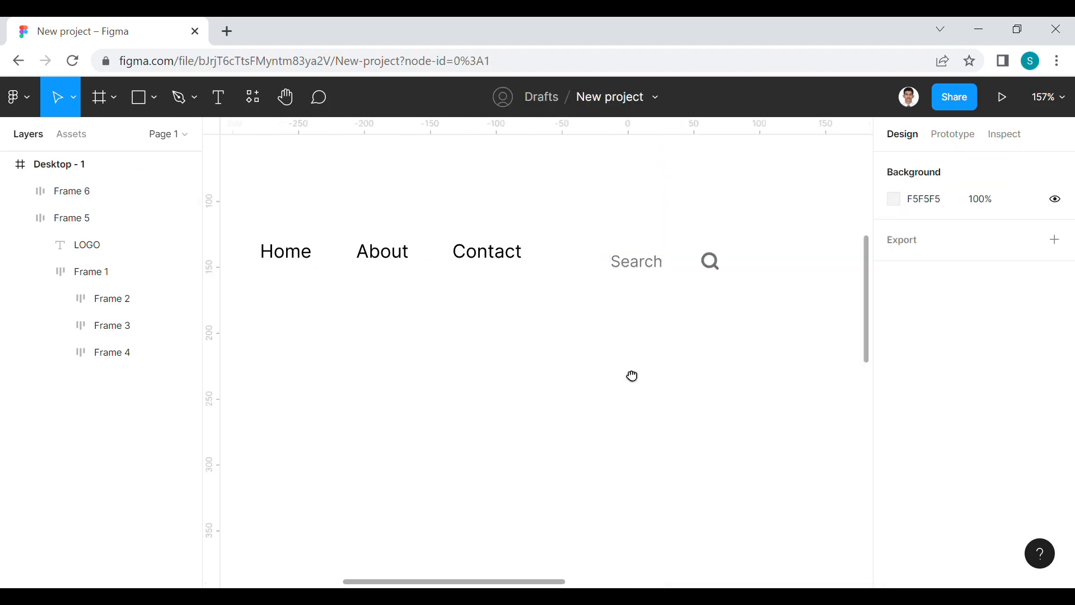
Set the search frame's horizontal padding to 8 and its vertical padding to 4
{"action": "scroll", "coordinate": [631, 374], "scroll_direction": "up", "scroll_amount": 1}
{"action": "left_click", "coordinate": [642, 295]}
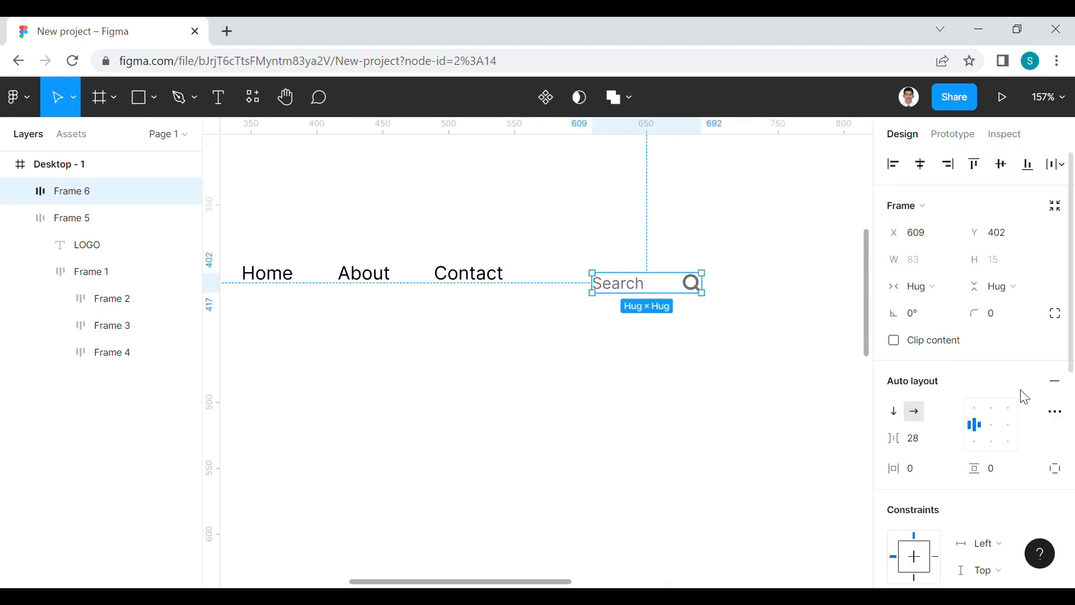
{"action": "scroll", "coordinate": [1019, 391], "scroll_direction": "down", "scroll_amount": 3}
{"action": "left_click", "coordinate": [928, 310]}
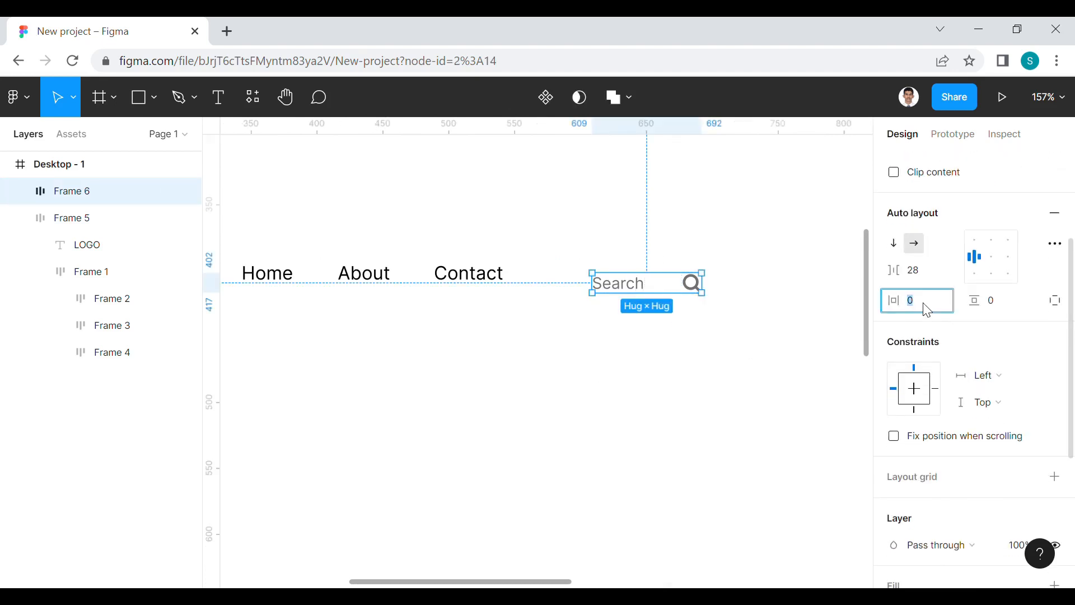
{"action": "type", "text": "8"}
{"action": "left_click", "coordinate": [1002, 306]}
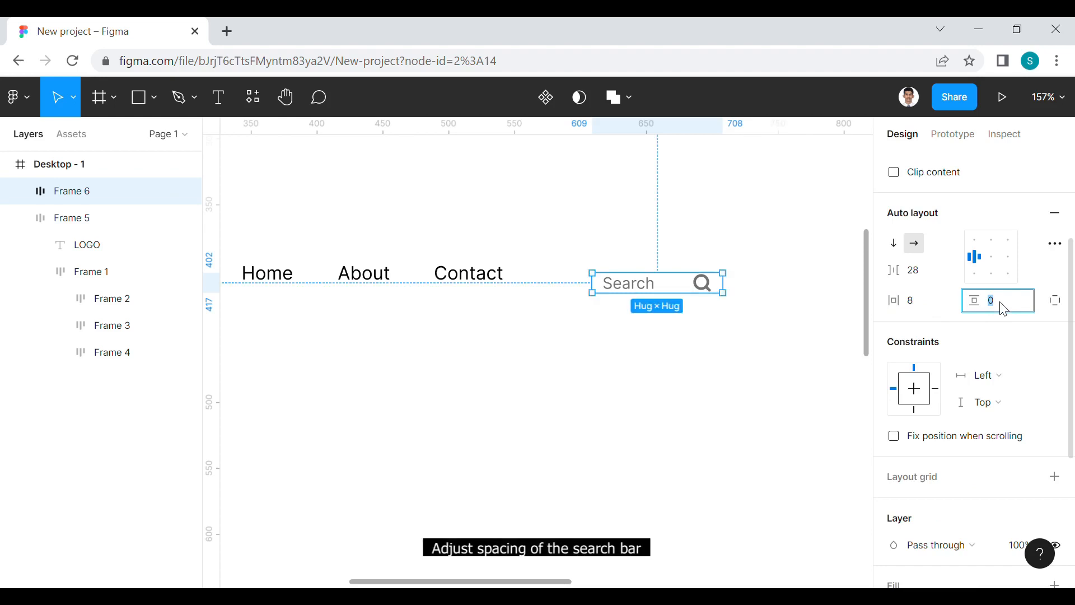
{"action": "type", "text": "4"}
{"action": "left_click", "coordinate": [783, 359]}
Change the search frame's auto layout spacing mode to Space between
{"action": "left_click", "coordinate": [689, 300]}
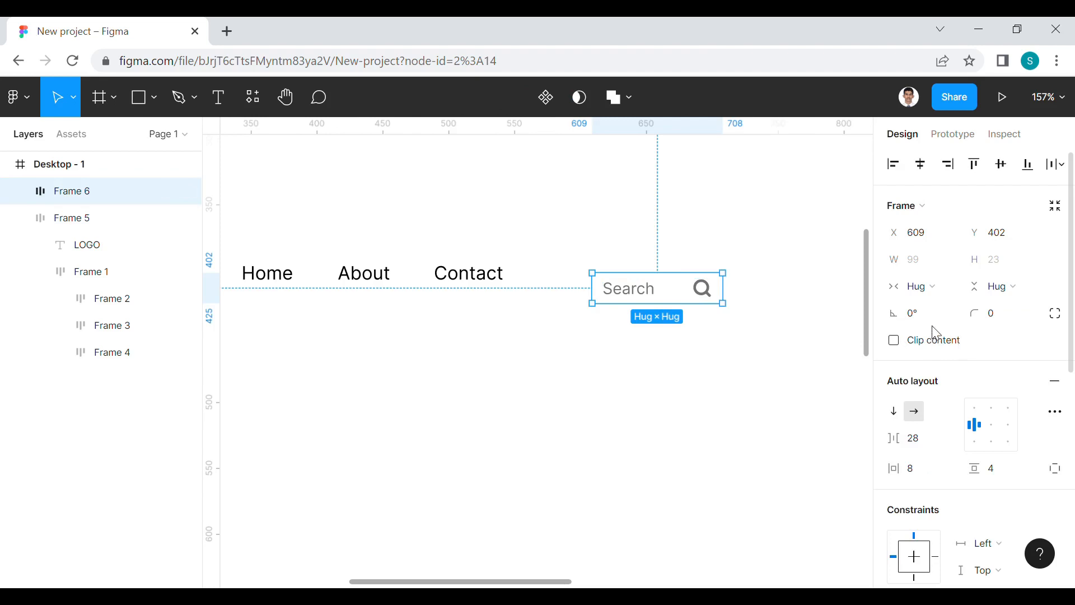
{"action": "left_click", "coordinate": [936, 287]}
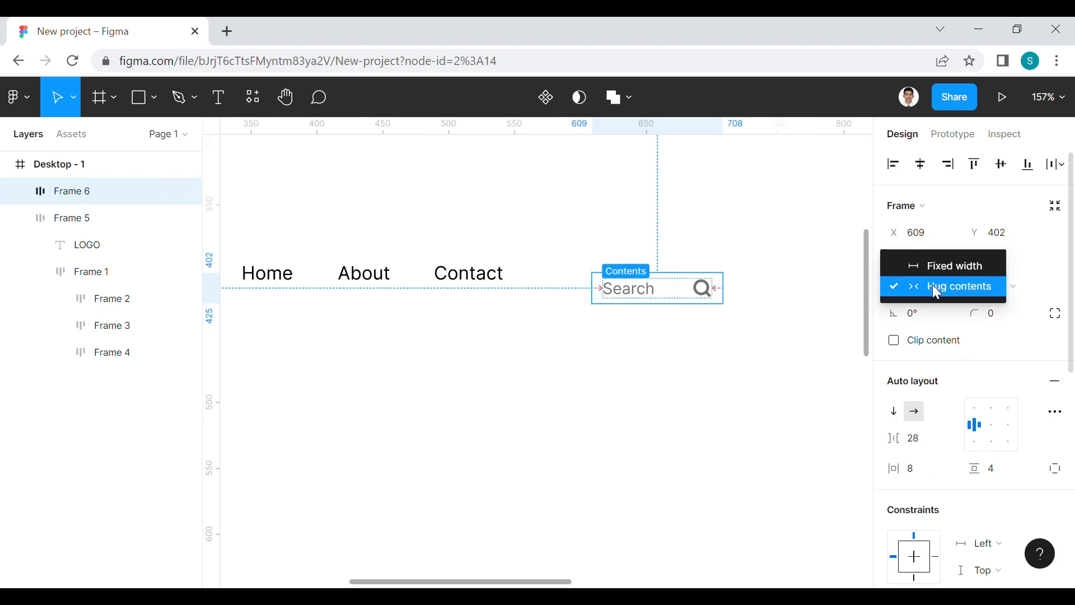
{"action": "left_click", "coordinate": [933, 285]}
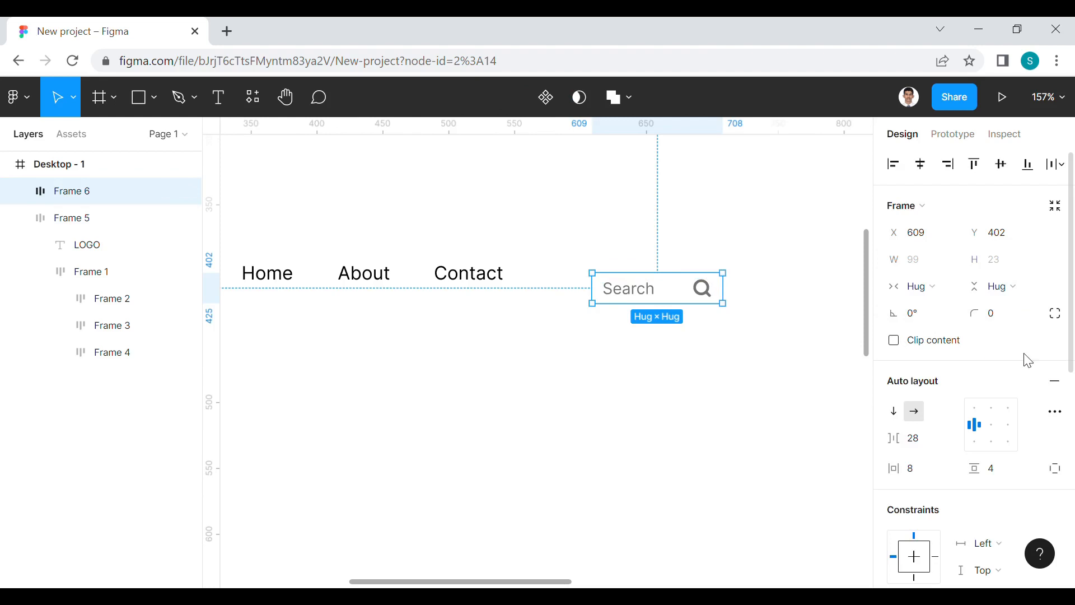
{"action": "left_click", "coordinate": [1052, 414]}
{"action": "left_click", "coordinate": [828, 470]}
{"action": "left_click", "coordinate": [824, 490]}
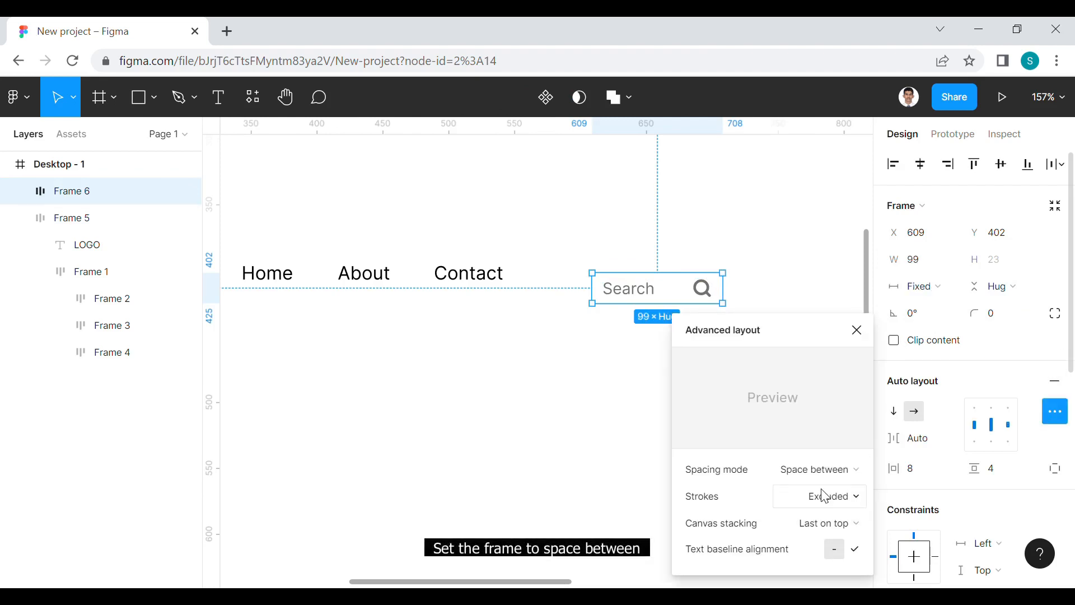
Round the search frame's corners with a radius of 18
{"action": "left_click", "coordinate": [1002, 319]}
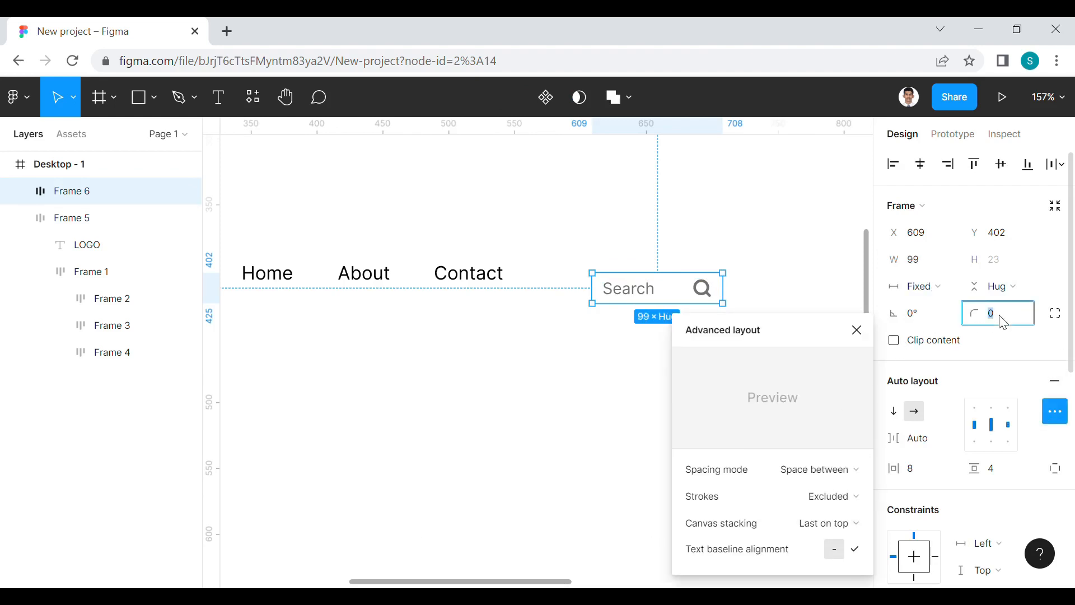
{"action": "type", "text": "18"}
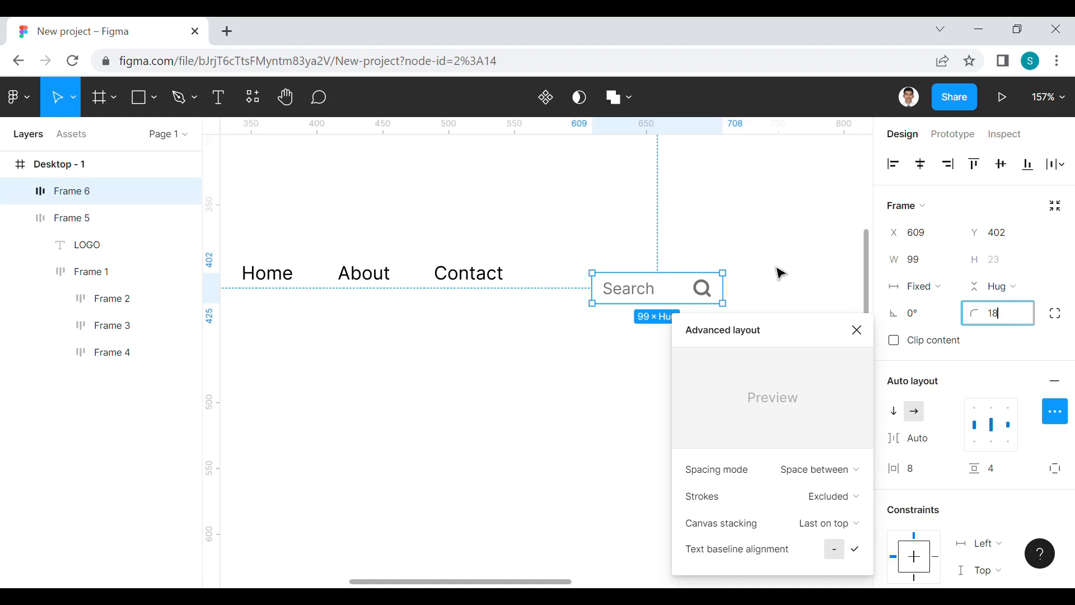
{"action": "left_click", "coordinate": [783, 273]}
Add a light grey F0F0F0 fill to the search frame
{"action": "left_click", "coordinate": [660, 300]}
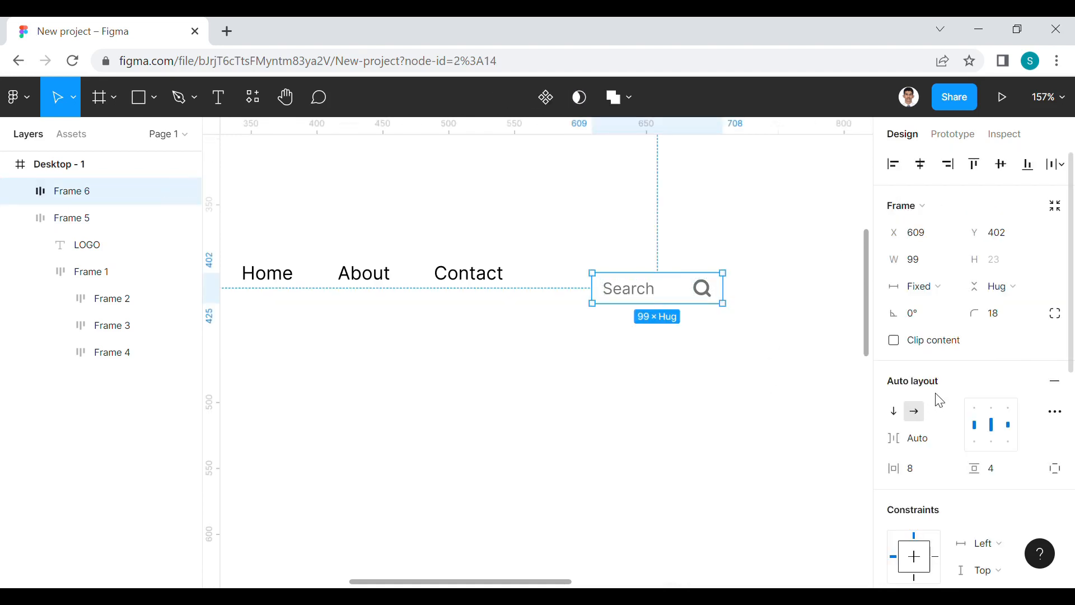
{"action": "scroll", "coordinate": [941, 403], "scroll_direction": "down", "scroll_amount": 5}
{"action": "left_click", "coordinate": [1056, 335]}
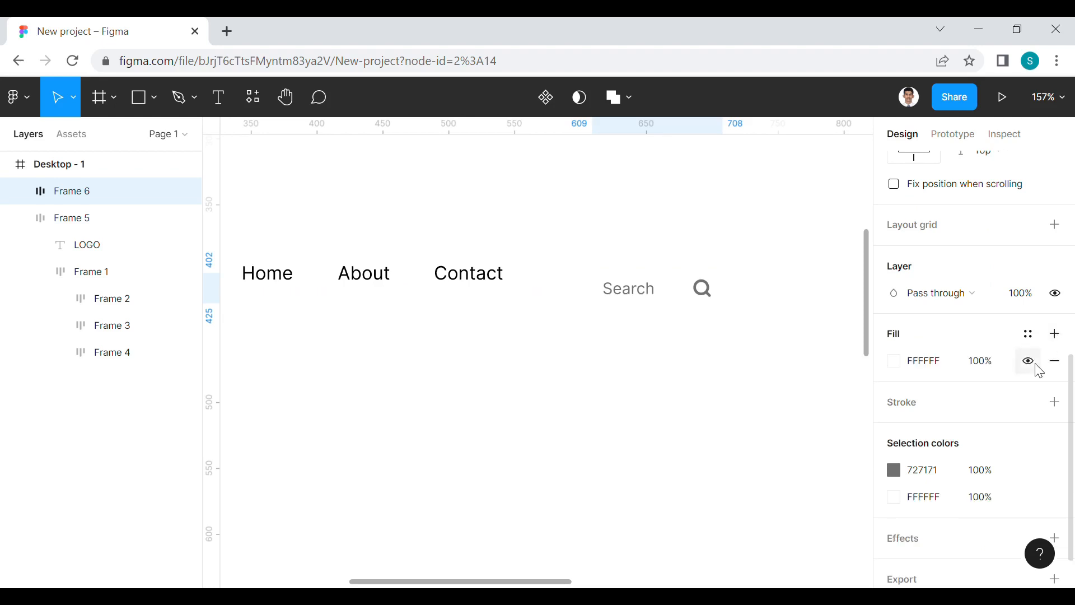
{"action": "left_click", "coordinate": [894, 361]}
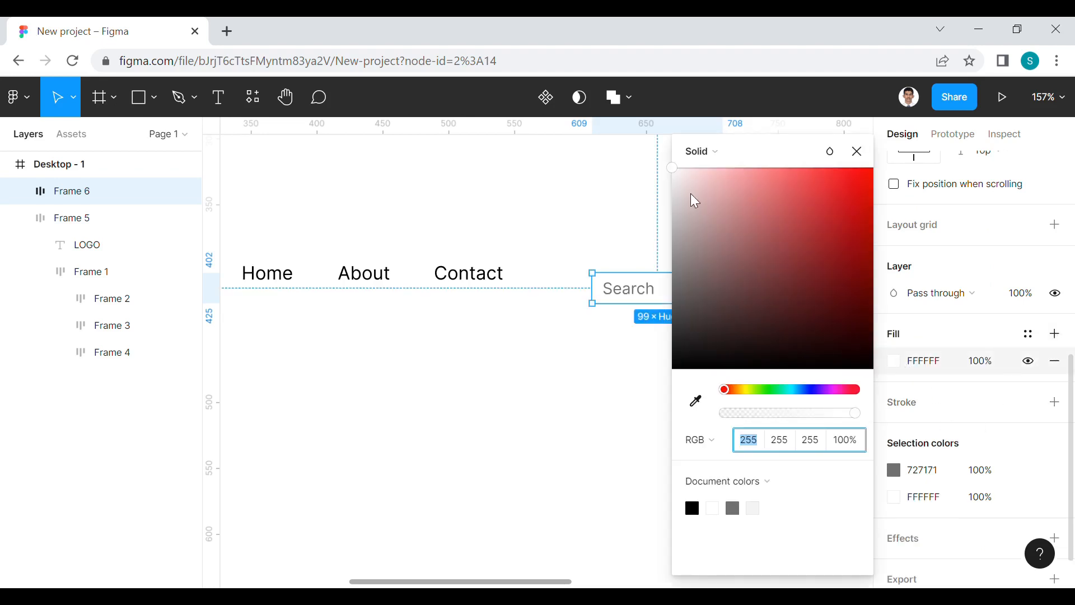
{"action": "left_click_drag", "start_coordinate": [674, 180], "coordinate": [674, 179]}
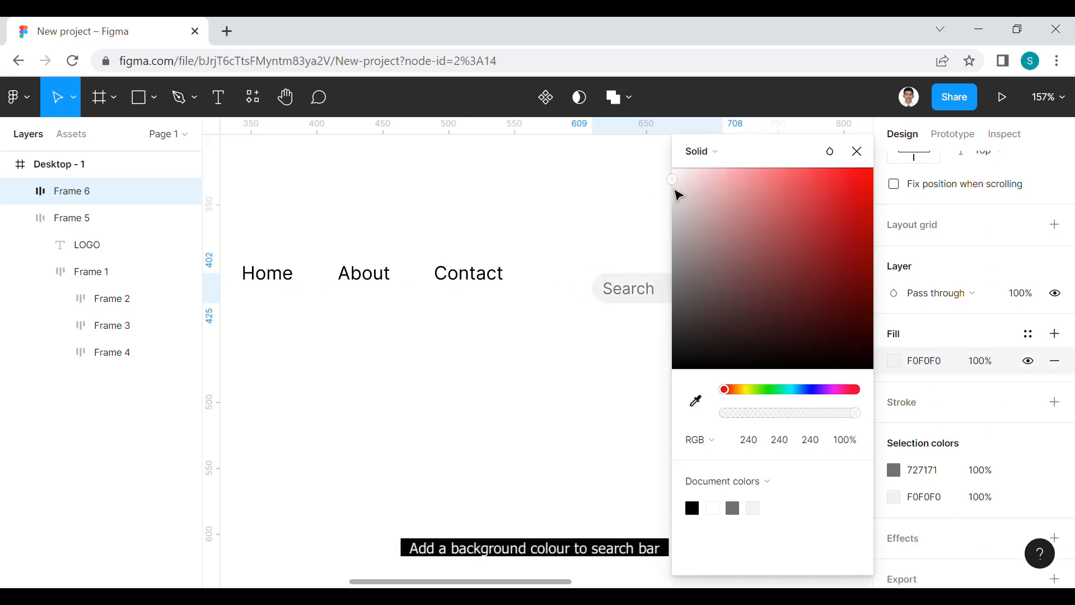
{"action": "left_click", "coordinate": [670, 377]}
{"action": "scroll", "coordinate": [681, 422], "scroll_direction": "up", "scroll_amount": 2}
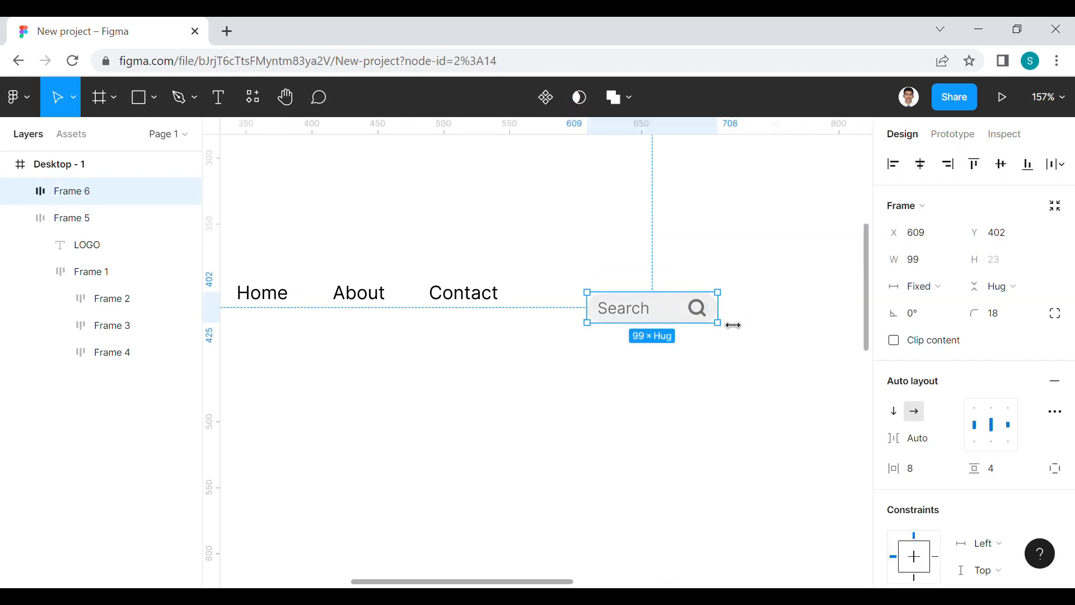
{"action": "left_click_drag", "start_coordinate": [725, 314], "coordinate": [737, 317]}
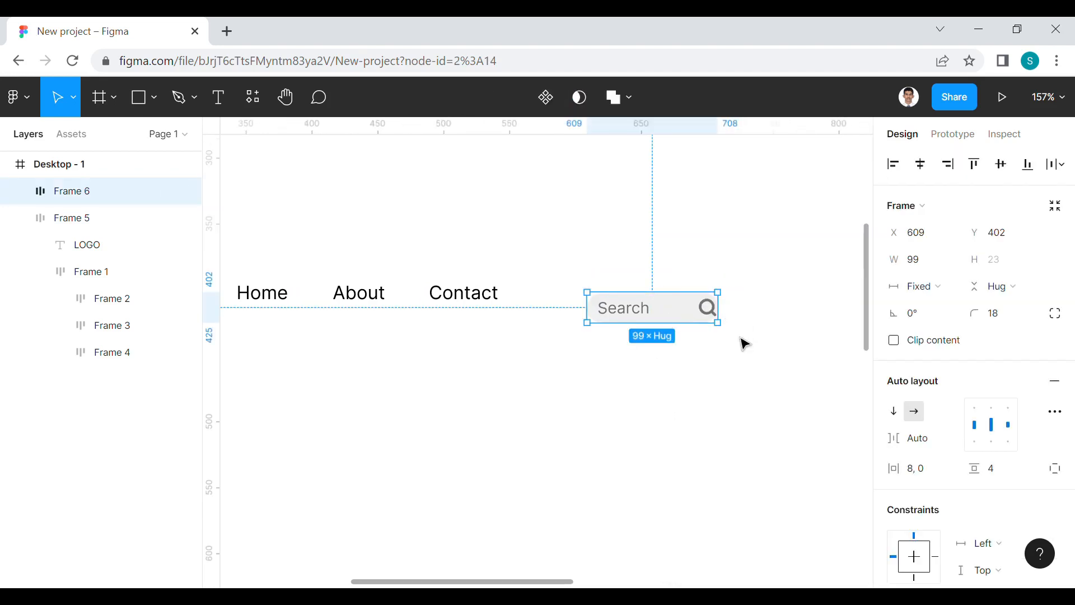
{"action": "key", "text": "ctrl+z"}
{"action": "left_click", "coordinate": [740, 341]}
Widen the search bar to 132 and move it up to Y 393
{"action": "left_click", "coordinate": [678, 314]}
{"action": "mouse_move", "coordinate": [733, 328]}
{"action": "left_mouse_down"}
{"action": "mouse_move", "coordinate": [806, 327]}
{"action": "mouse_move", "coordinate": [722, 315]}
{"action": "left_mouse_up"}
{"action": "left_click", "coordinate": [717, 400]}
Combine the logo-and-links frame and the search bar in one auto layout frame
{"action": "scroll", "coordinate": [629, 389], "scroll_direction": "left", "scroll_amount": 2}
{"action": "scroll", "coordinate": [638, 342], "scroll_direction": "down", "scroll_amount": 5}
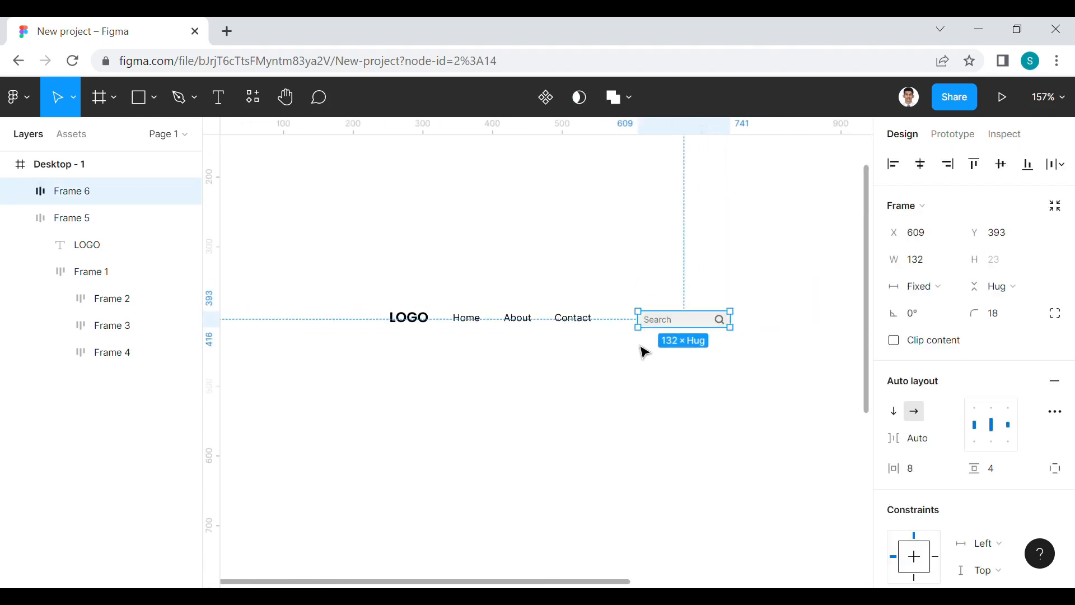
{"action": "left_click", "coordinate": [546, 326]}
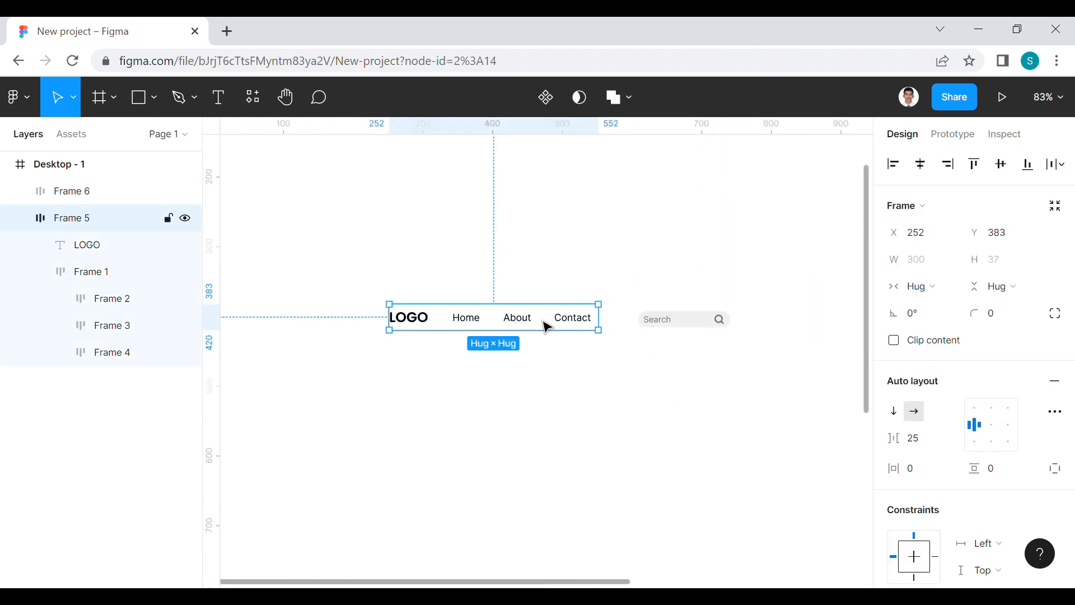
{"action": "left_click", "coordinate": [664, 323], "text": "shift"}
{"action": "right_click", "coordinate": [660, 318]}
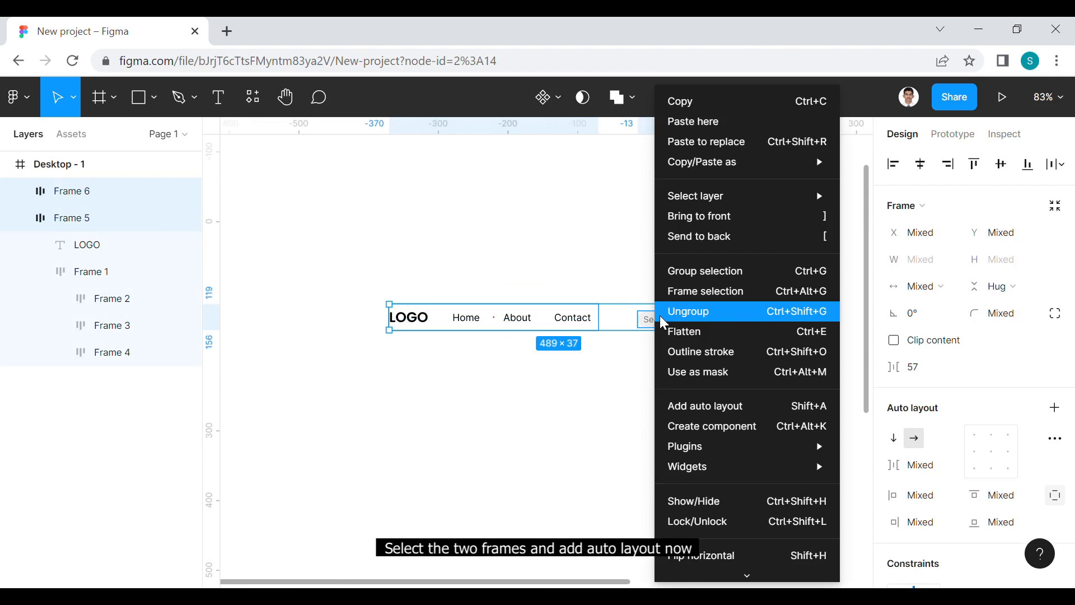
{"action": "left_click", "coordinate": [694, 403]}
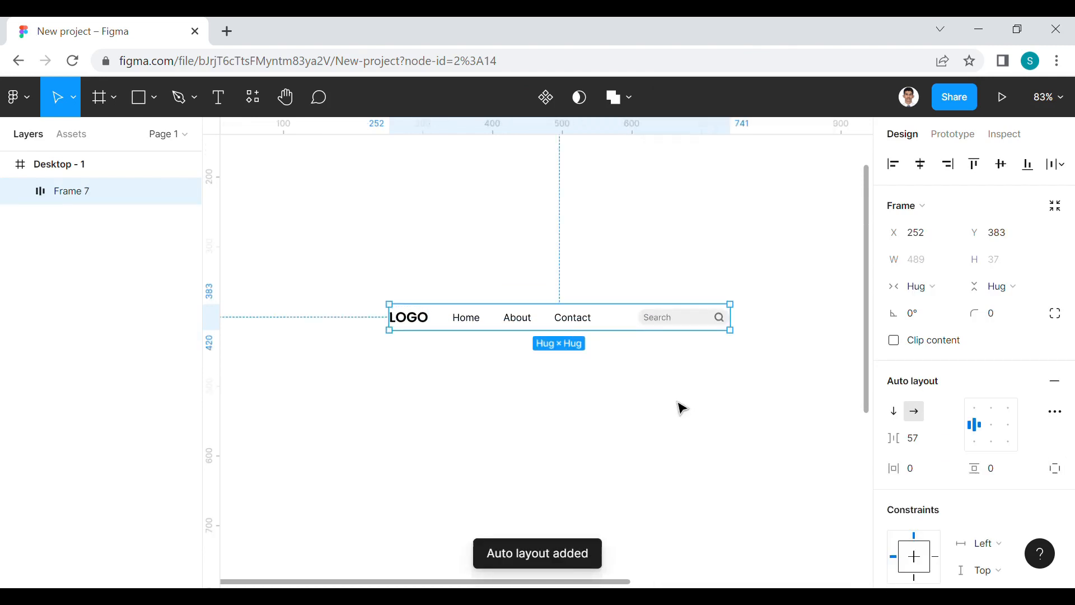
Set the navigation bar frame's horizontal padding to 16 and its vertical padding to 4
{"action": "left_click", "coordinate": [934, 476]}
{"action": "type", "text": "16"}
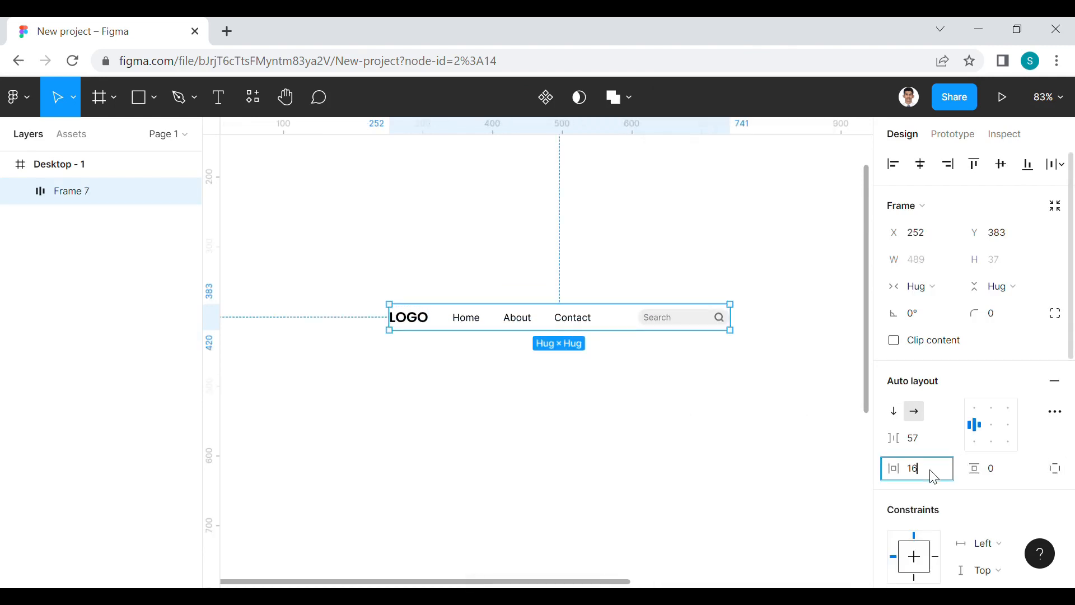
{"action": "left_click", "coordinate": [1008, 477]}
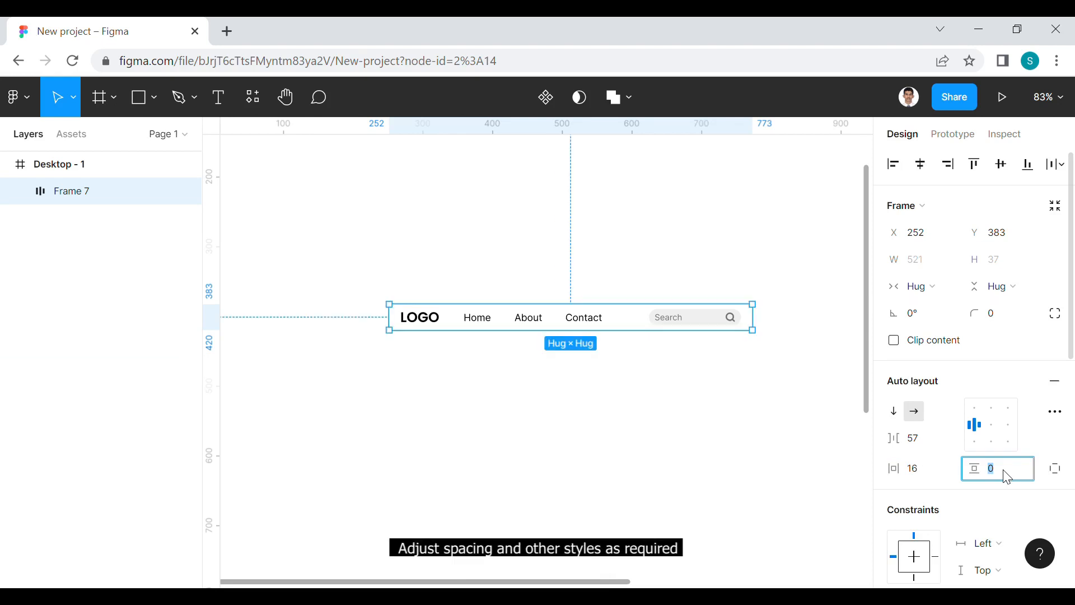
{"action": "type", "text": "4"}
{"action": "left_click", "coordinate": [745, 440]}
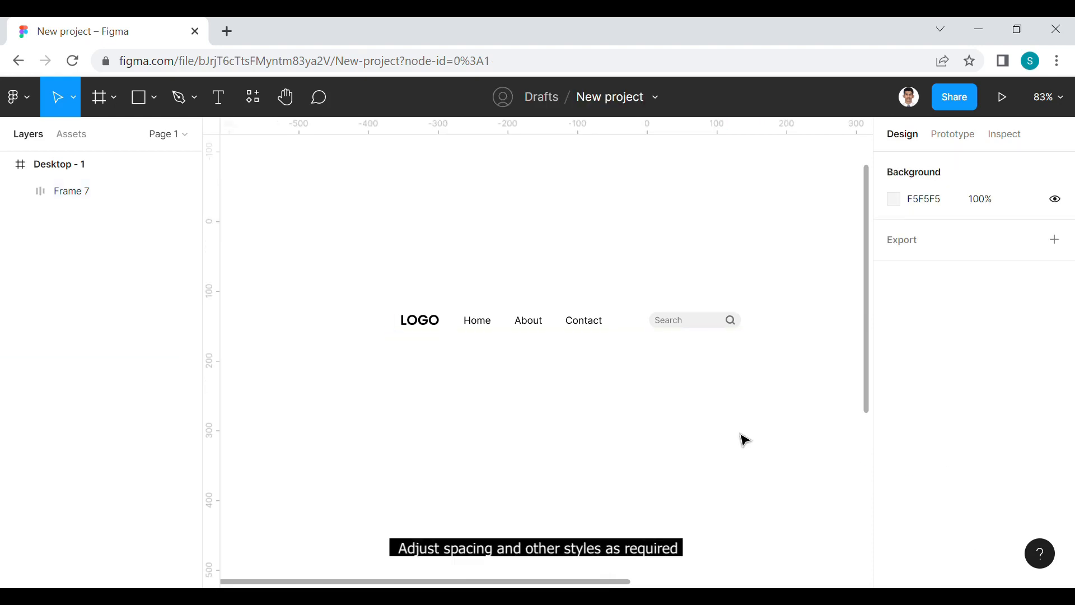
Add a white FFFFFF fill to the navigation bar frame
{"action": "left_click", "coordinate": [697, 334]}
{"action": "scroll", "coordinate": [950, 419], "scroll_direction": "down", "scroll_amount": 6}
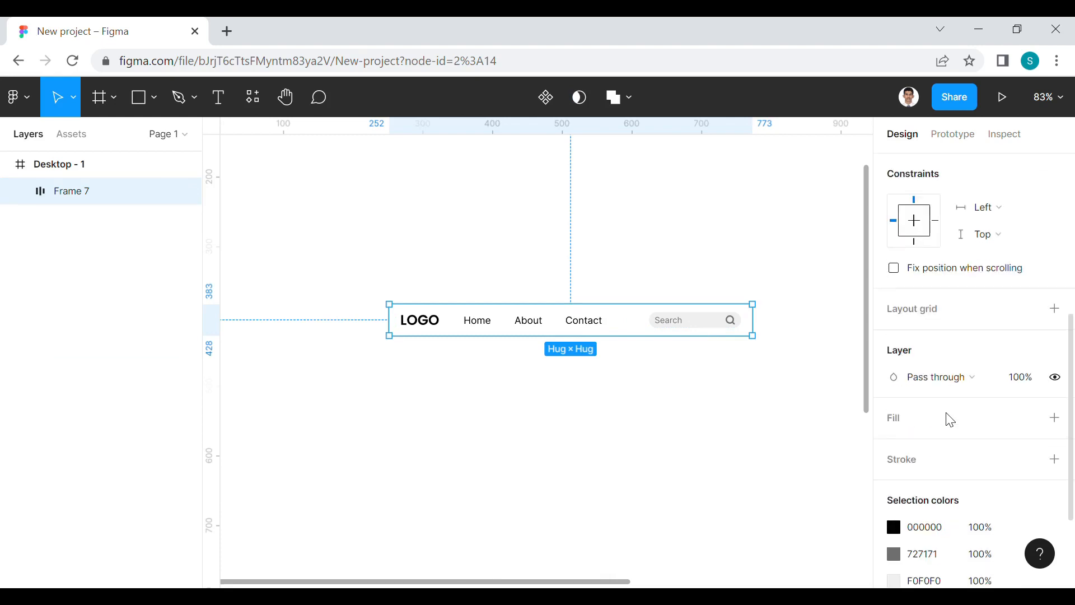
{"action": "left_click", "coordinate": [1057, 418]}
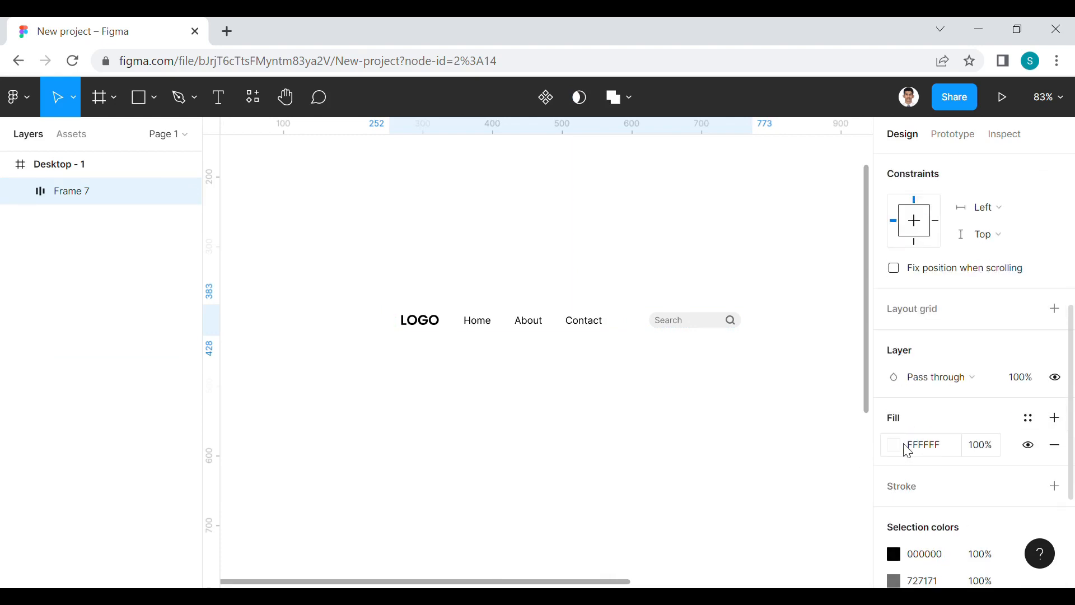
Add a drop shadow to the navigation bar with X 2, Y 2, blur 8 and 10% opacity
{"action": "scroll", "coordinate": [981, 479], "scroll_direction": "down", "scroll_amount": 3}
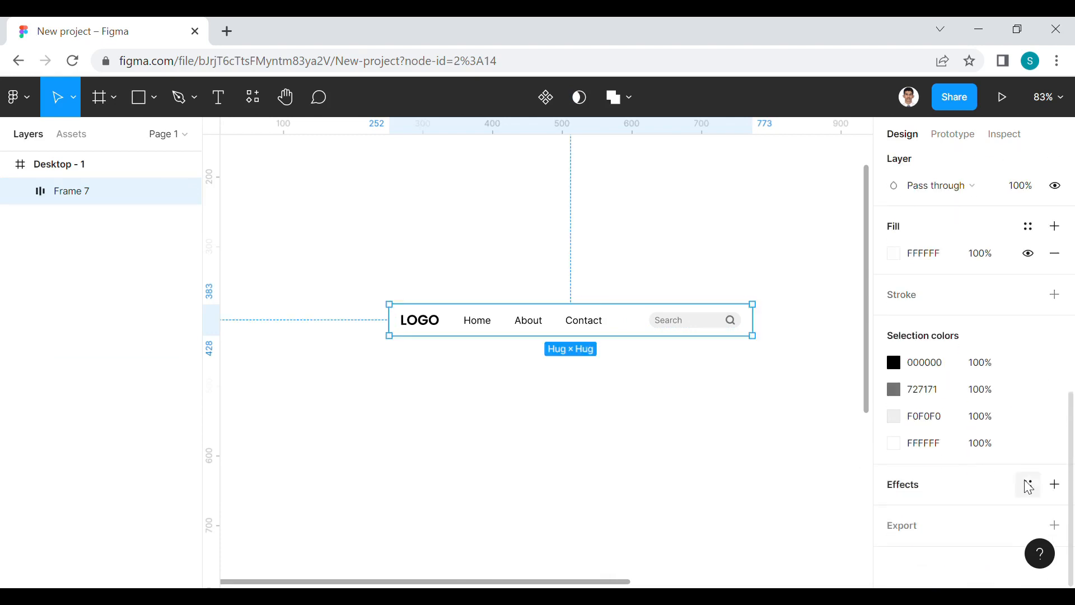
{"action": "left_click", "coordinate": [1056, 485]}
{"action": "left_click", "coordinate": [894, 511]}
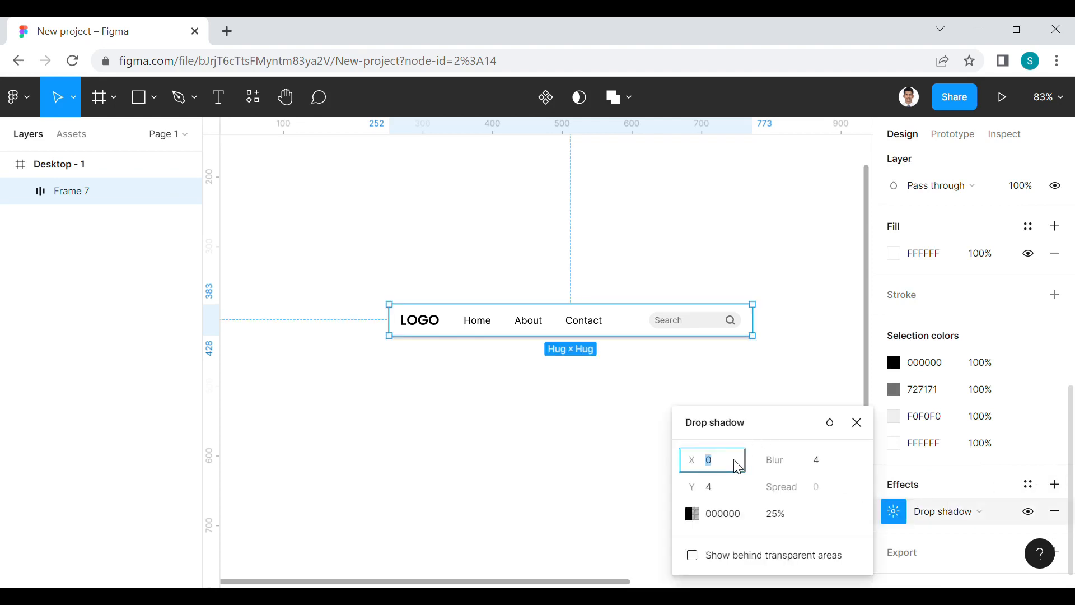
{"action": "left_click", "coordinate": [723, 487]}
{"action": "type", "text": "2"}
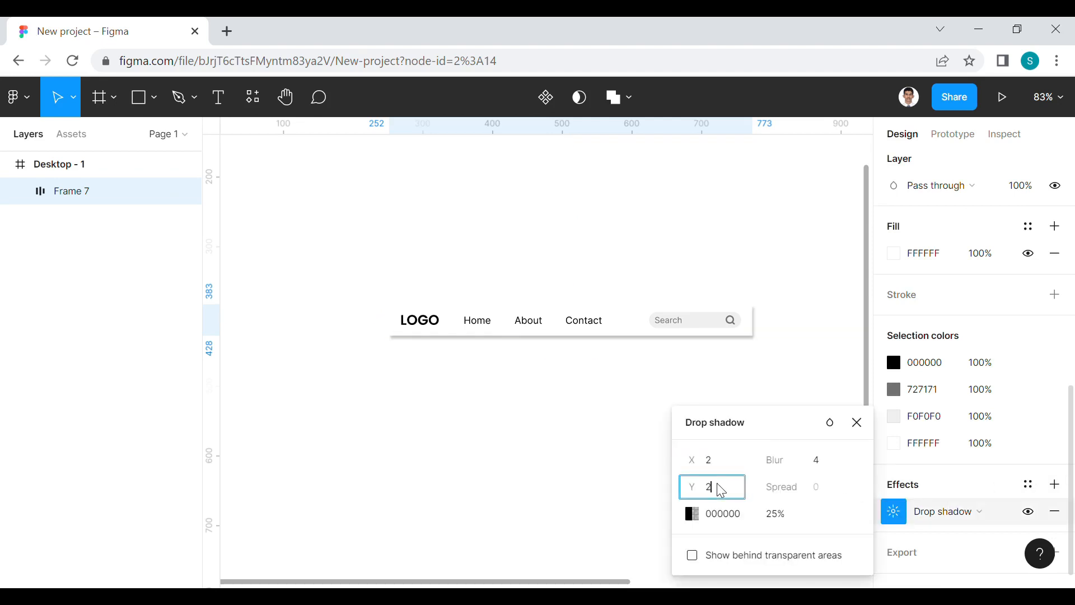
{"action": "left_click", "coordinate": [823, 467]}
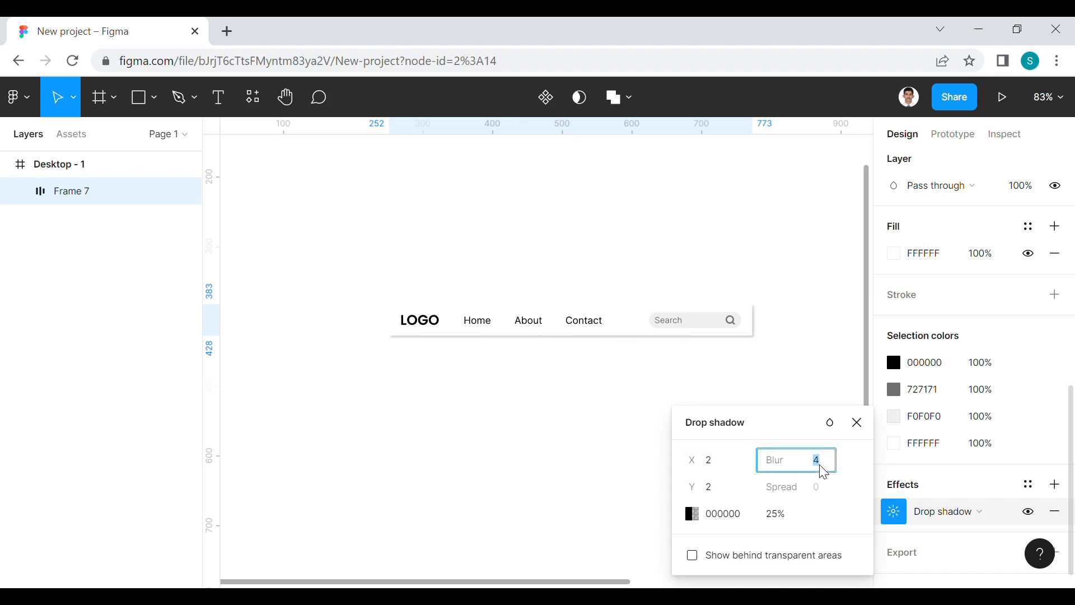
{"action": "type", "text": "8"}
{"action": "left_click", "coordinate": [784, 514]}
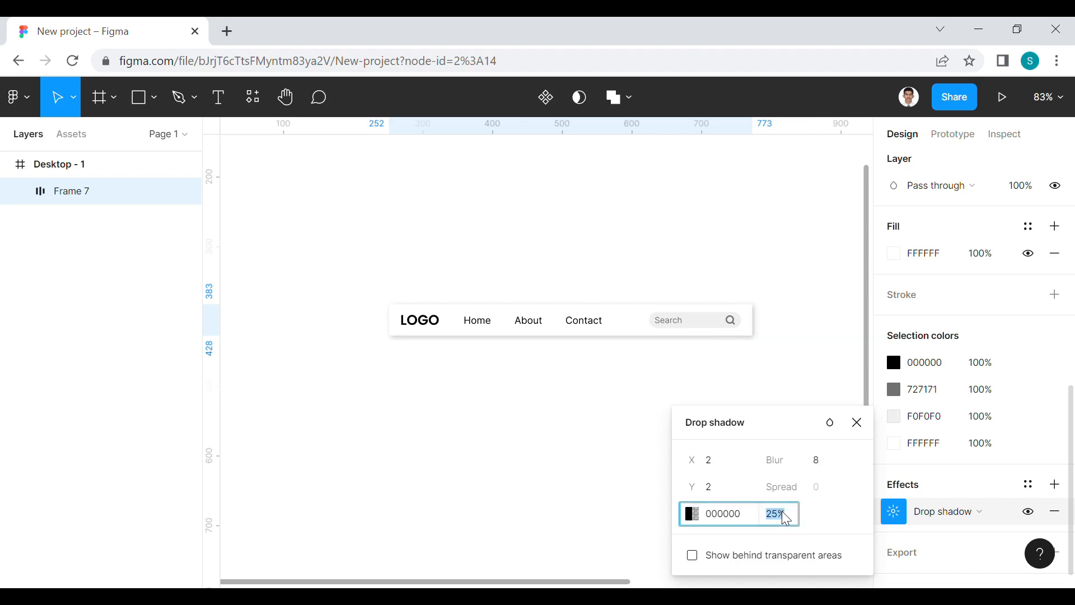
{"action": "type", "text": "1"}
{"action": "type", "text": "0"}
{"action": "left_click", "coordinate": [801, 366]}
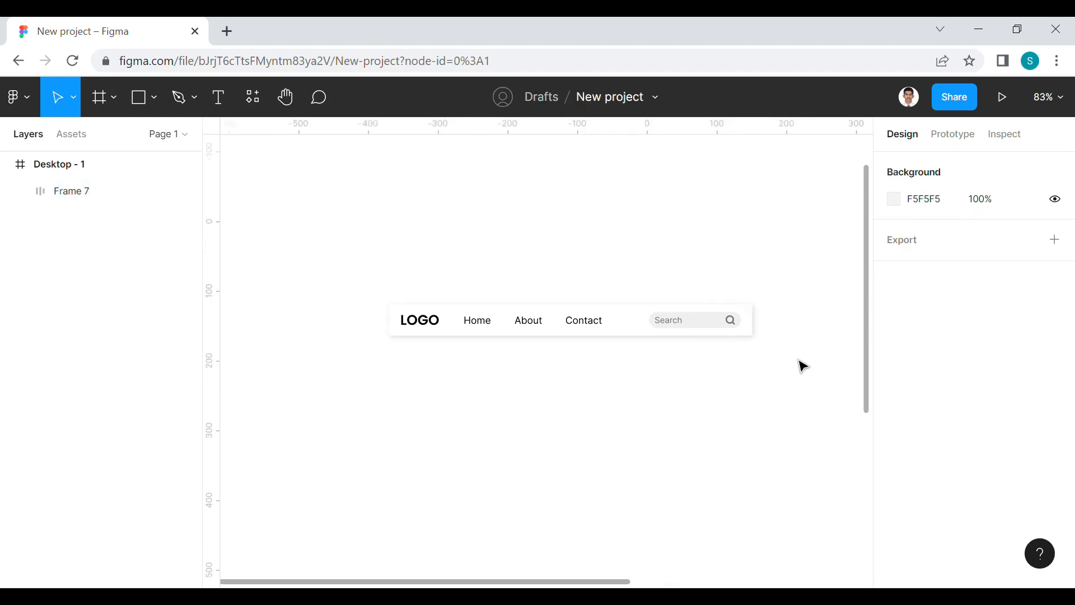
{"action": "scroll", "coordinate": [631, 373], "scroll_direction": "up", "scroll_amount": 4}
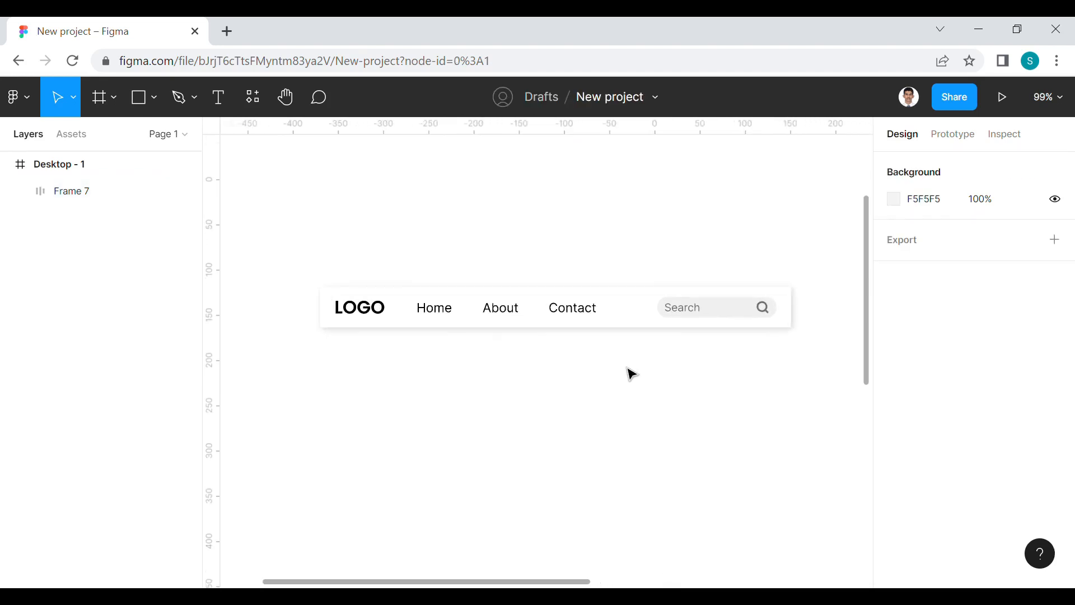
{"action": "left_click", "coordinate": [610, 302]}
{"action": "left_click", "coordinate": [714, 435]}
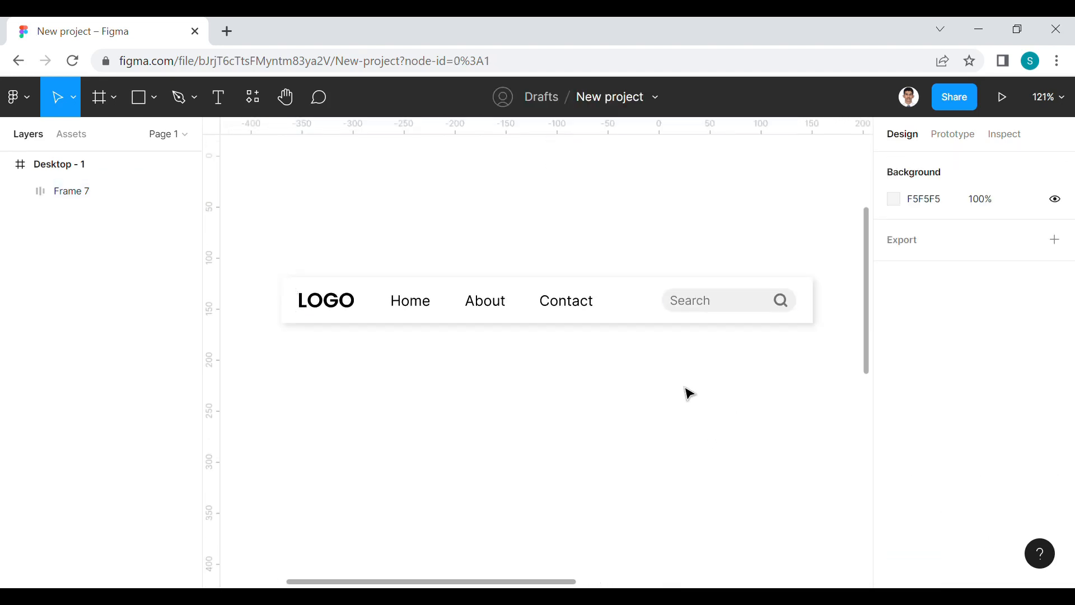
{"action": "scroll", "coordinate": [660, 405], "scroll_direction": "down", "scroll_amount": 2}
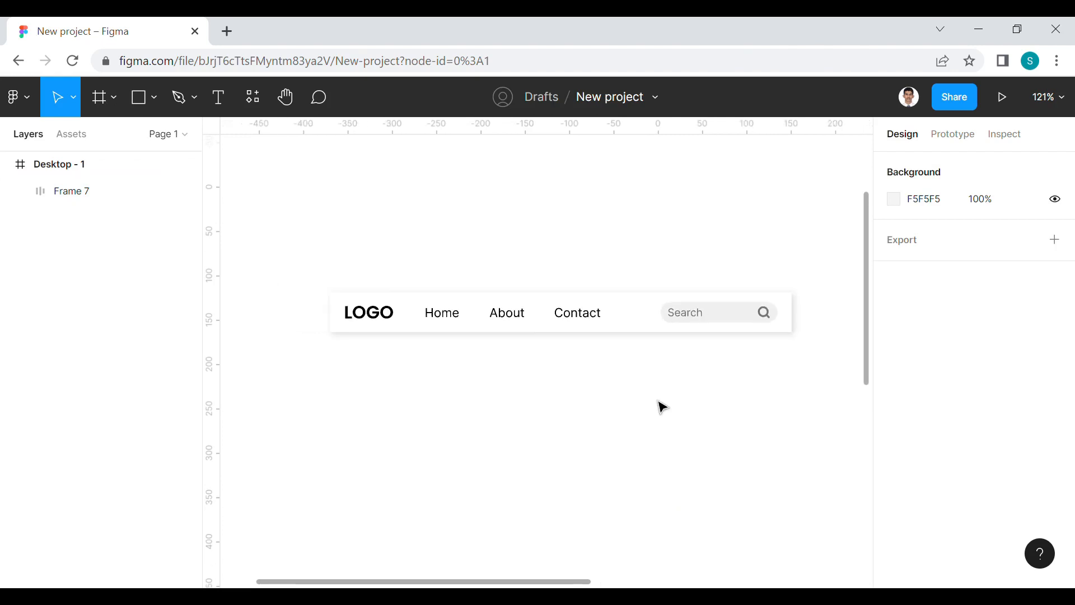
Change the whole navigation bar frame's auto layout spacing mode to Space between
{"action": "left_click", "coordinate": [642, 326]}
{"action": "left_click", "coordinate": [1054, 411]}
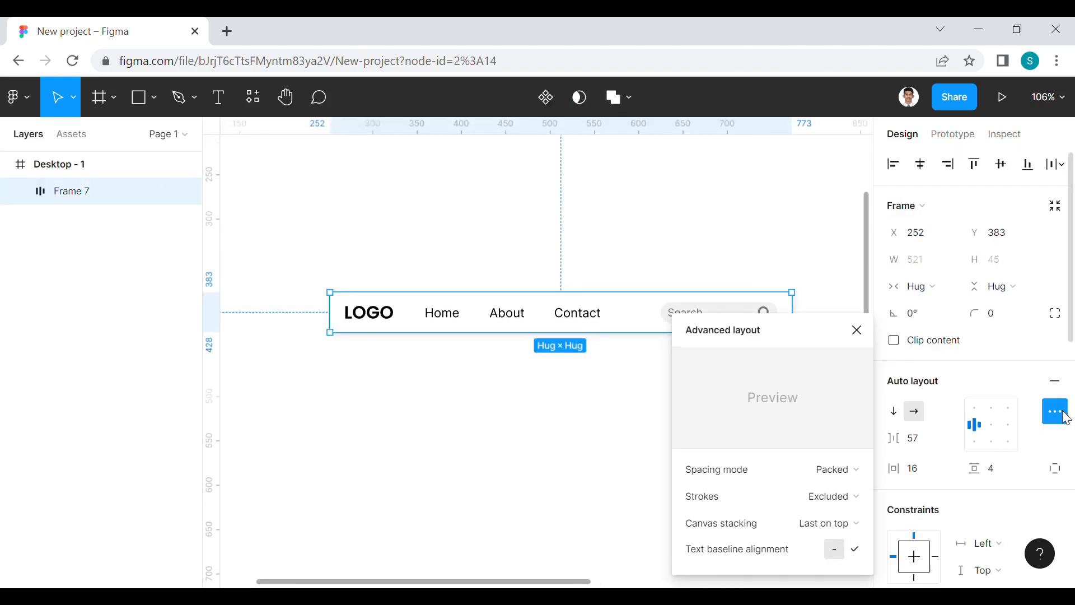
{"action": "left_click", "coordinate": [843, 468]}
{"action": "left_click", "coordinate": [826, 487]}
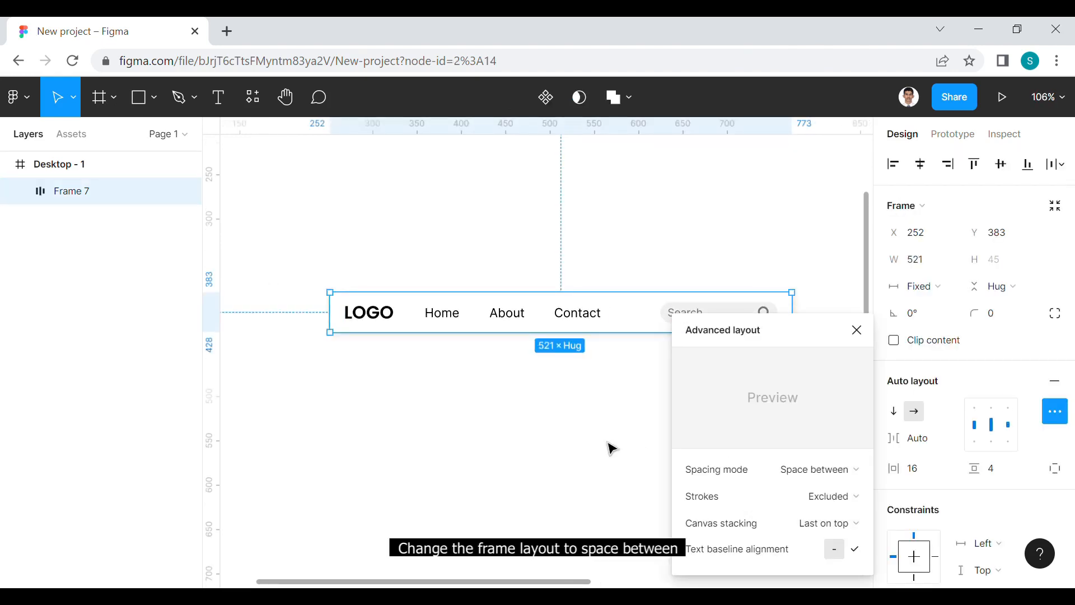
Widen the navigation bar frame to 748 px by moving its right edge outward
{"action": "left_click", "coordinate": [612, 447]}
{"action": "scroll", "coordinate": [609, 447], "scroll_direction": "down", "scroll_amount": 6}
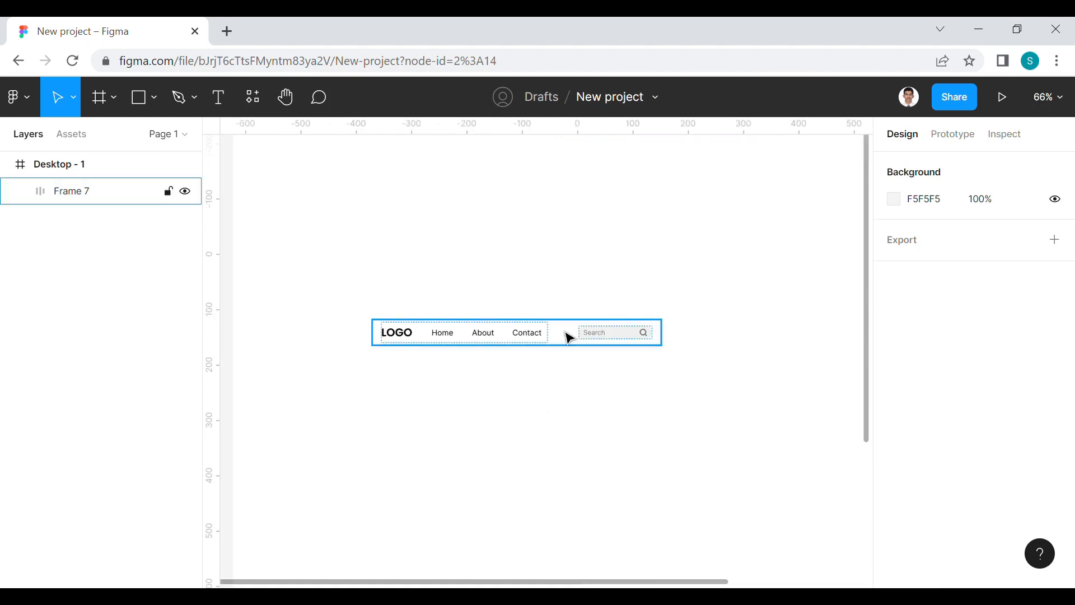
{"action": "left_click", "coordinate": [570, 338]}
{"action": "left_click_drag", "start_coordinate": [675, 348], "coordinate": [799, 354]}
{"action": "left_click", "coordinate": [511, 401]}
Duplicate the Contact link's auto layout frame within the row of navigation links
{"action": "scroll", "coordinate": [511, 401], "scroll_direction": "up", "scroll_amount": 3, "text": "ctrl"}
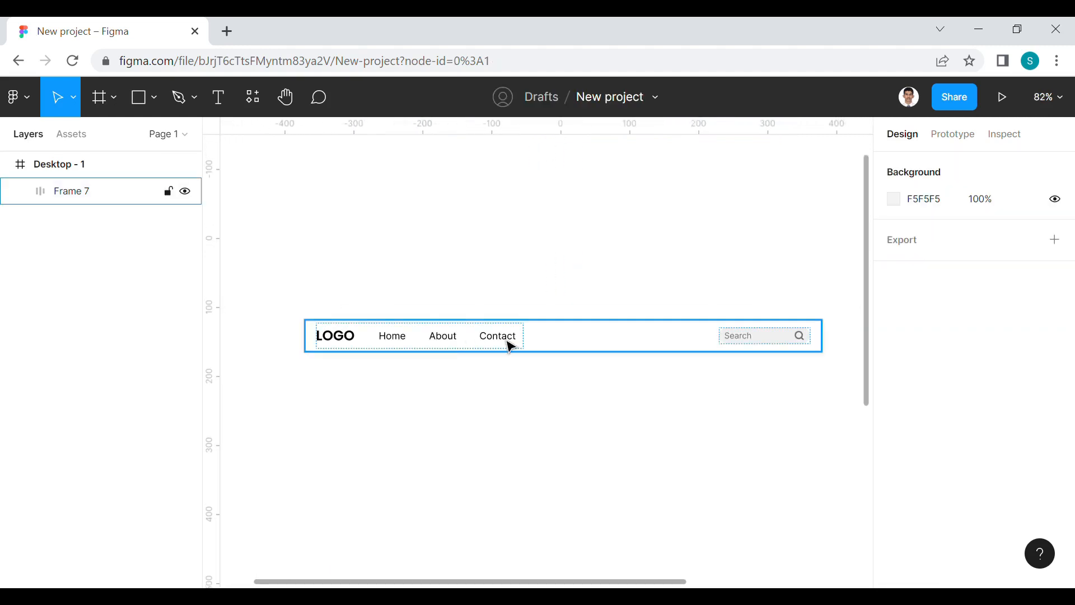
{"action": "double_click", "coordinate": [511, 347]}
{"action": "double_click", "coordinate": [511, 347]}
{"action": "double_click", "coordinate": [511, 347]}
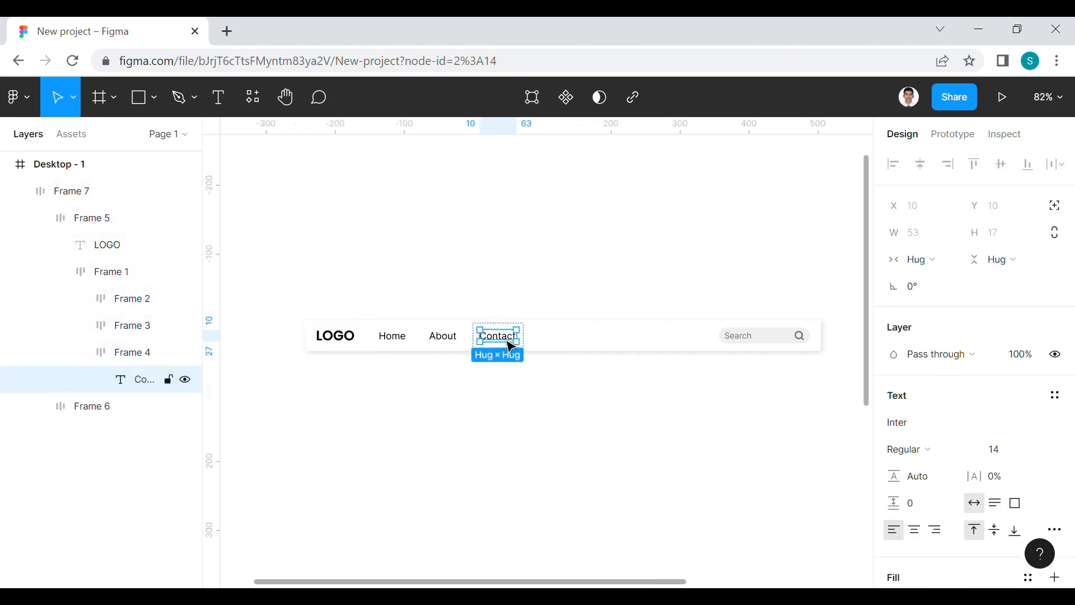
{"action": "left_click", "coordinate": [531, 420]}
{"action": "double_click", "coordinate": [511, 348]}
{"action": "double_click", "coordinate": [512, 348]}
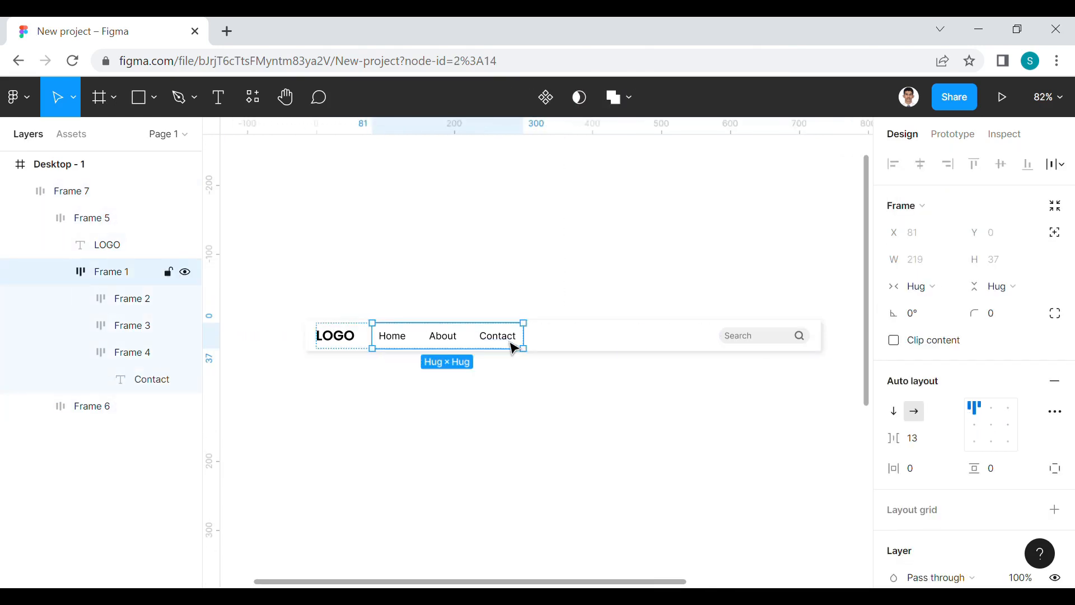
{"action": "double_click", "coordinate": [511, 347]}
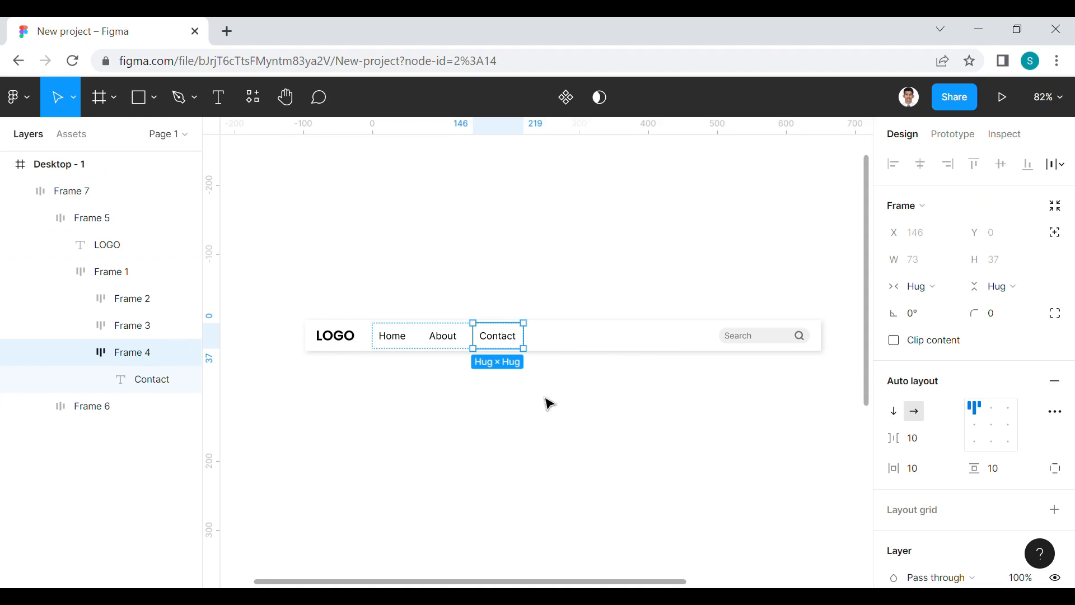
{"action": "key", "text": "ctrl+d"}
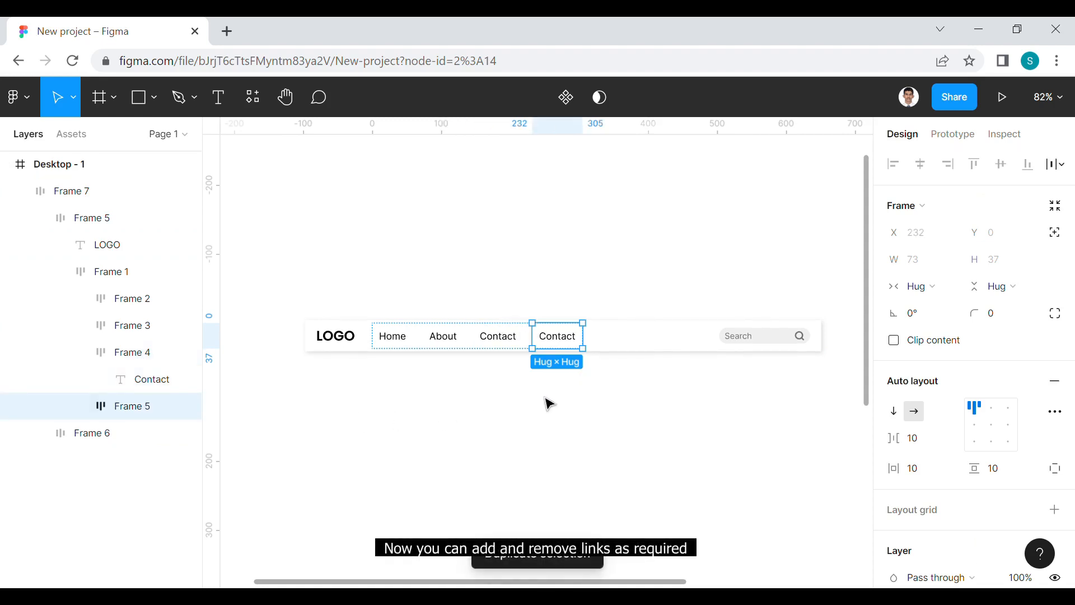
{"action": "left_click", "coordinate": [550, 404]}
Change the duplicated Contact link's text to Other
{"action": "double_click", "coordinate": [560, 347]}
{"action": "double_click", "coordinate": [560, 347]}
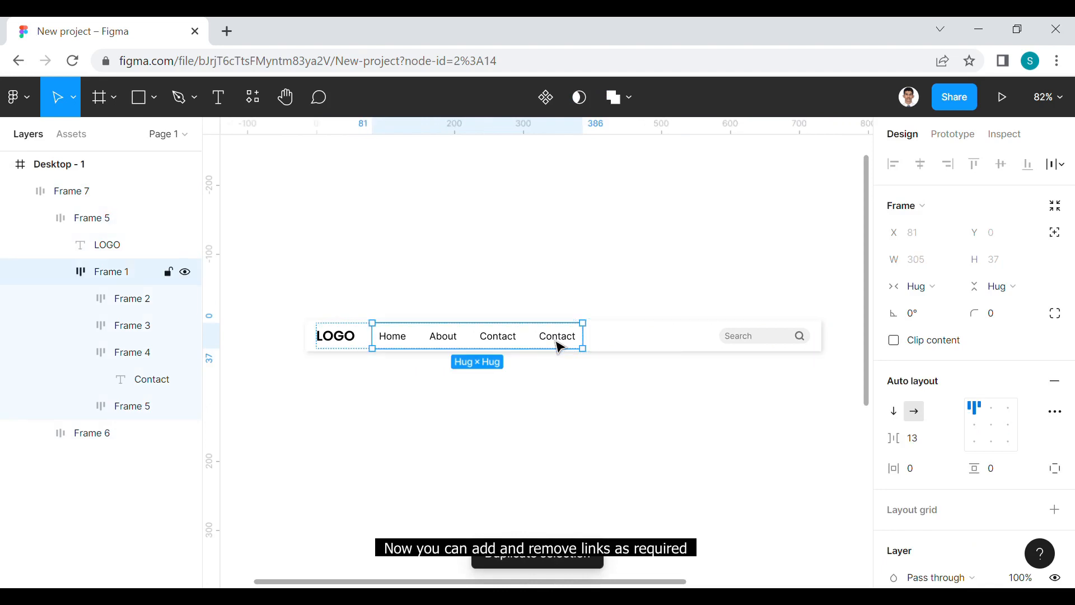
{"action": "double_click", "coordinate": [560, 346]}
{"action": "double_click", "coordinate": [561, 346]}
{"action": "type", "text": "Other"}
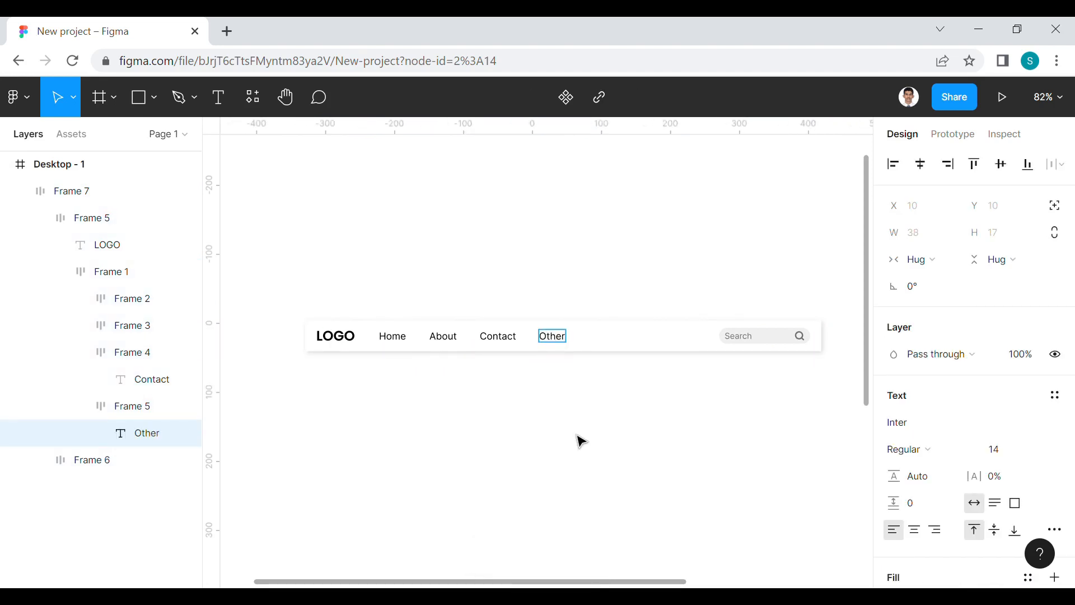
{"action": "key", "text": "Escape"}
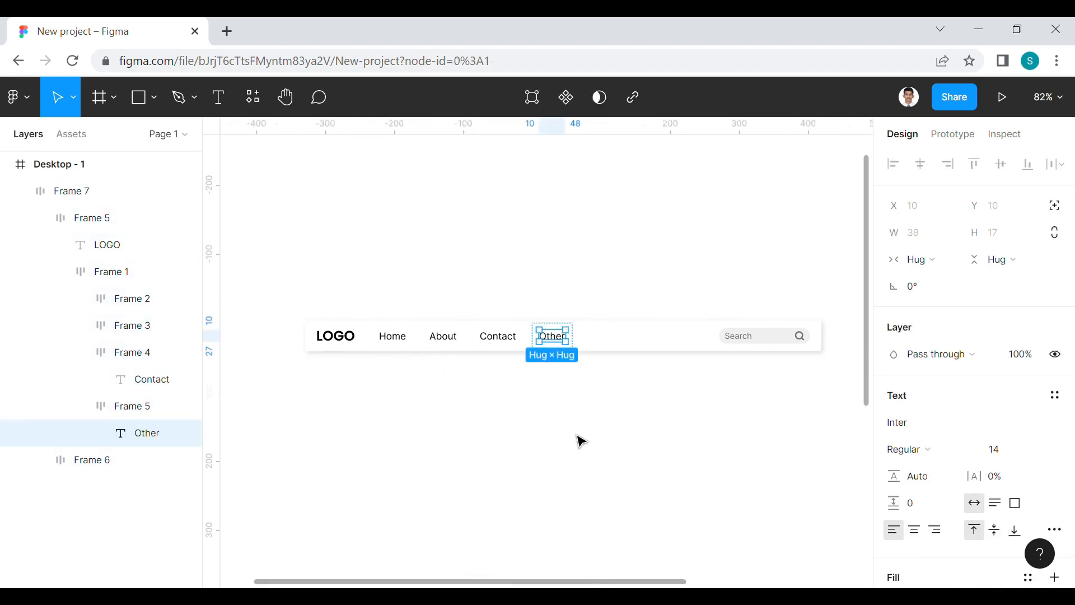
{"action": "key", "text": "Escape"}
Widen the navigation bar frame to 813 px
{"action": "key", "text": "shift+1"}
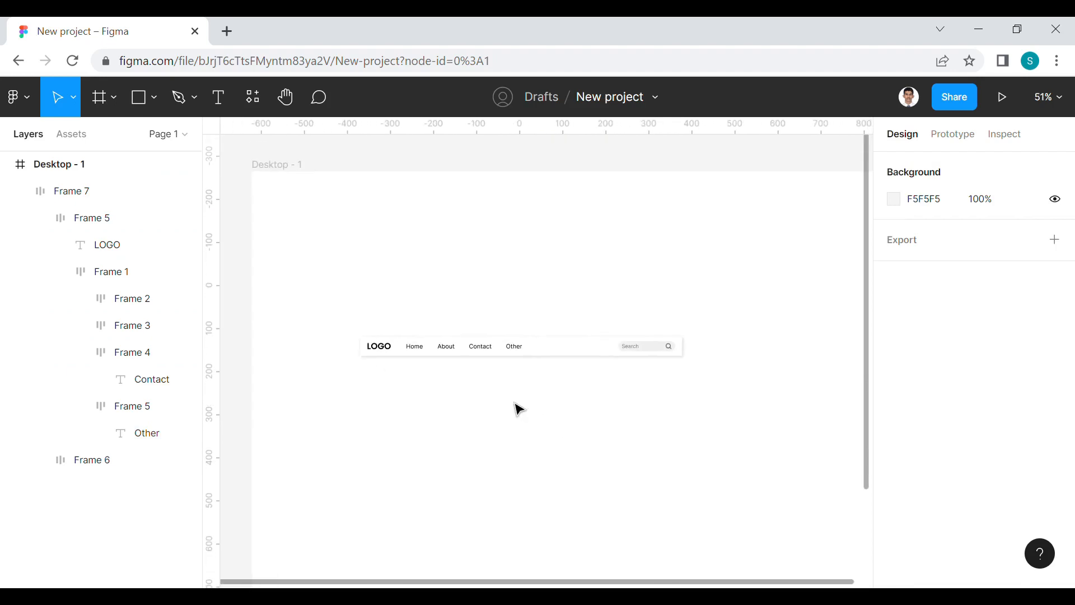
{"action": "scroll", "coordinate": [516, 408], "scroll_direction": "up", "scroll_amount": 2}
{"action": "left_click", "coordinate": [582, 344]}
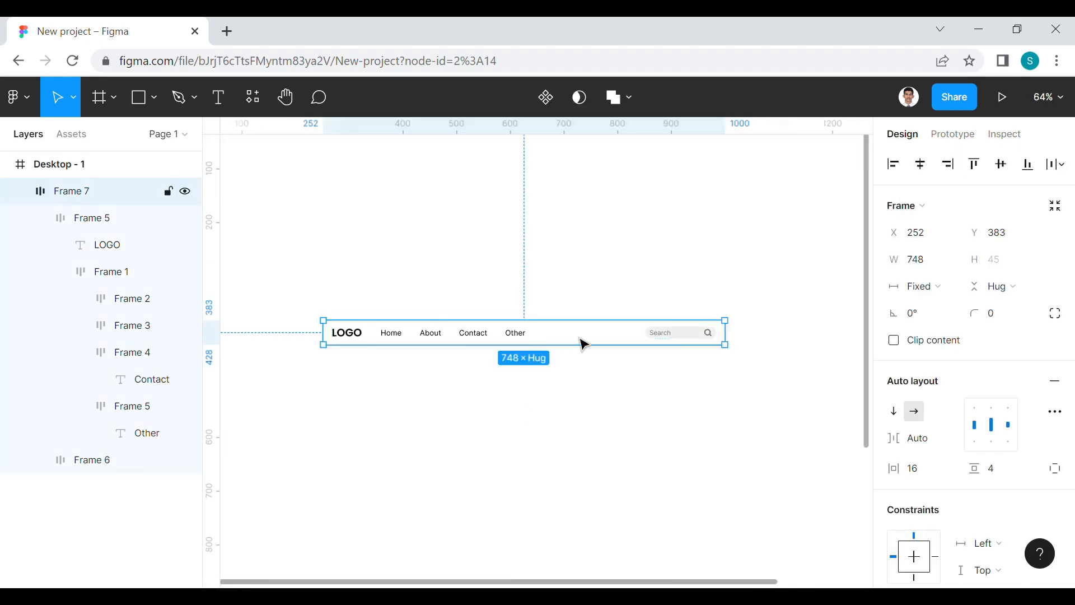
{"action": "left_click_drag", "start_coordinate": [740, 348], "coordinate": [774, 348]}
{"action": "left_click", "coordinate": [644, 431]}
Place a copy of the navigation bar directly below the original at X 252, Y 458
{"action": "scroll", "coordinate": [644, 432], "scroll_direction": "down", "scroll_amount": 1}
{"action": "left_click_drag", "start_coordinate": [644, 432], "coordinate": [578, 404]}
{"action": "left_click", "coordinate": [516, 312]}
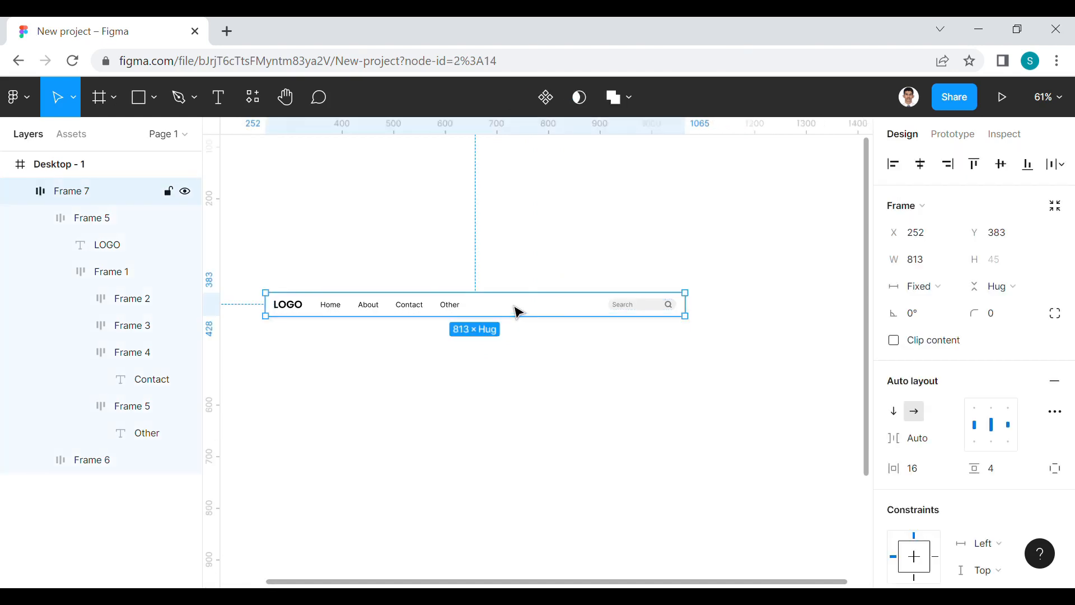
{"action": "left_click_drag", "start_coordinate": [518, 312], "coordinate": [514, 351]}
{"action": "left_click_drag", "start_coordinate": [399, 405], "coordinate": [446, 419]}
{"action": "left_click", "coordinate": [445, 418]}
Change the color of the logo and link text in the lower navigation bar to white
{"action": "scroll", "coordinate": [445, 419], "scroll_direction": "up", "scroll_amount": 1}
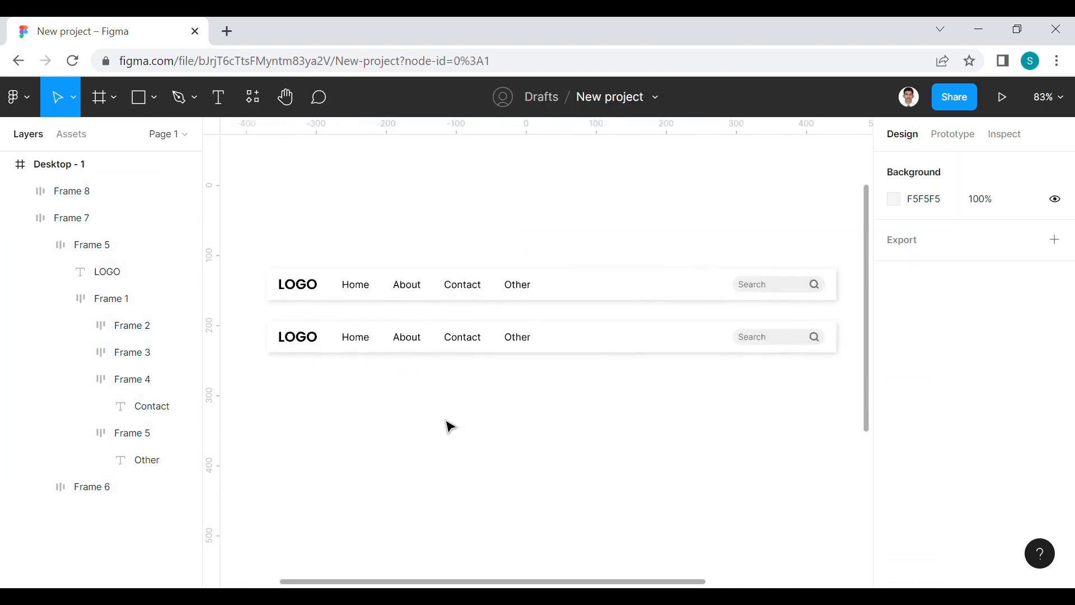
{"action": "double_click", "coordinate": [356, 348]}
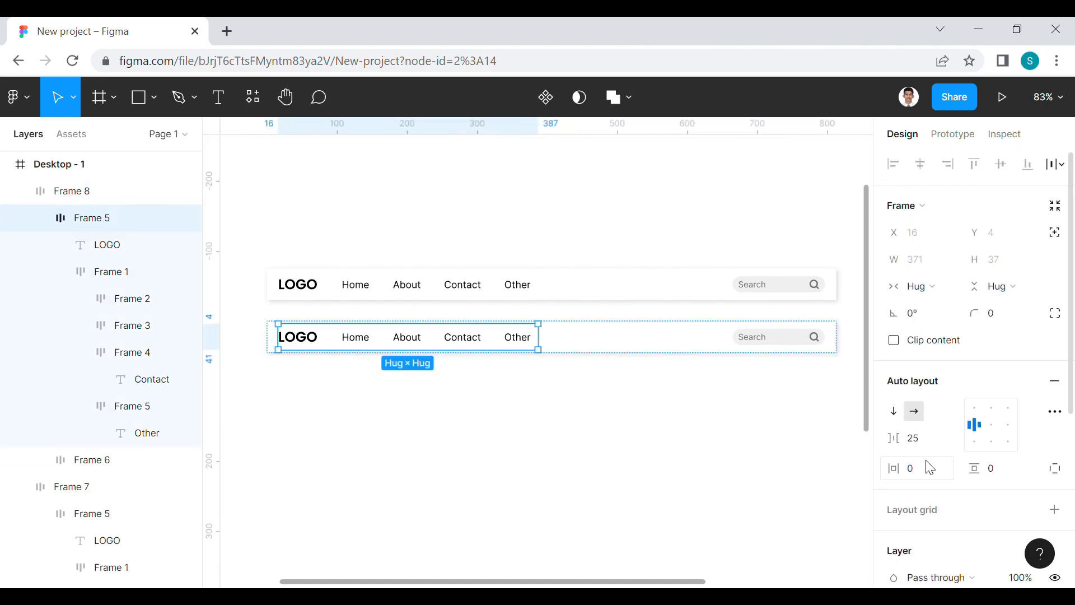
{"action": "scroll", "coordinate": [960, 465], "scroll_direction": "down", "scroll_amount": 5}
{"action": "left_click", "coordinate": [895, 477]}
{"action": "left_click_drag", "start_coordinate": [754, 273], "coordinate": [614, 192]}
{"action": "left_click", "coordinate": [608, 196]}
Change the lower navigation bar frame's fill to solid black
{"action": "left_click", "coordinate": [613, 344]}
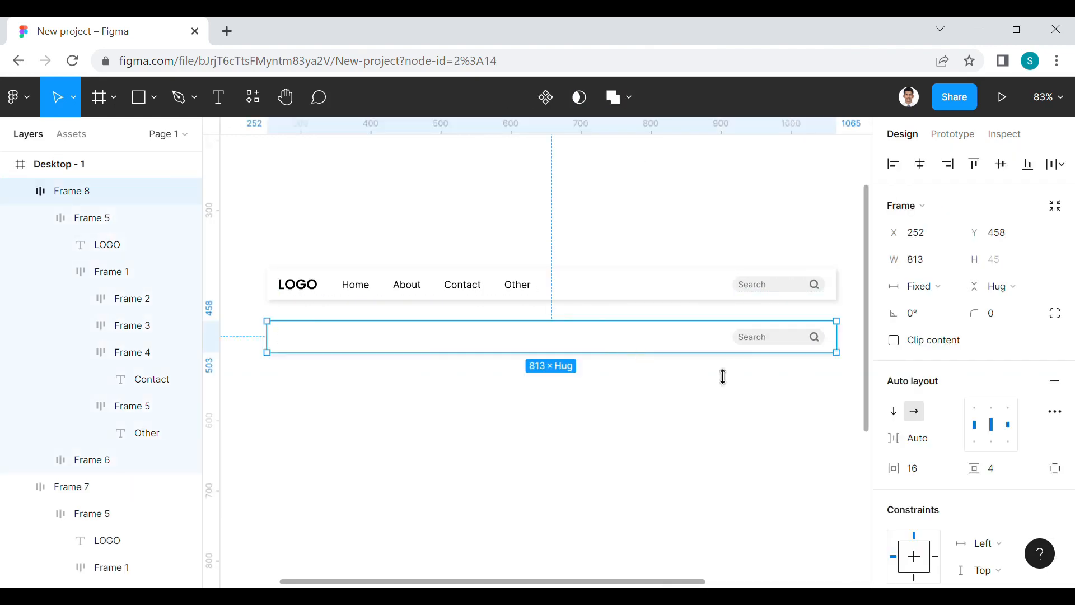
{"action": "scroll", "coordinate": [939, 466], "scroll_direction": "down", "scroll_amount": 5}
{"action": "left_click", "coordinate": [893, 446]}
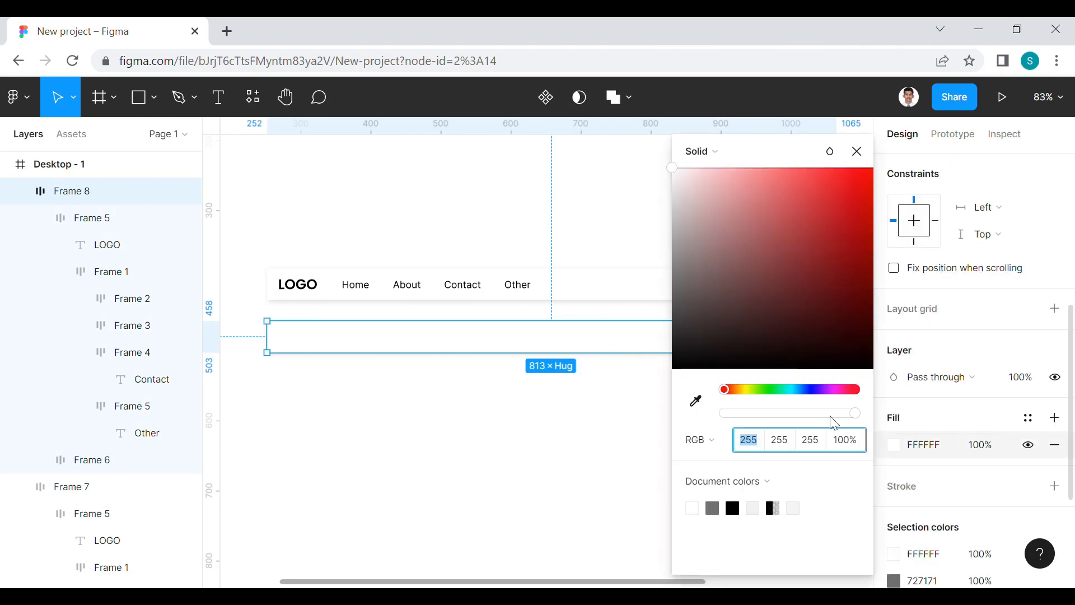
{"action": "left_click_drag", "start_coordinate": [696, 263], "coordinate": [671, 418]}
{"action": "left_click", "coordinate": [584, 469]}
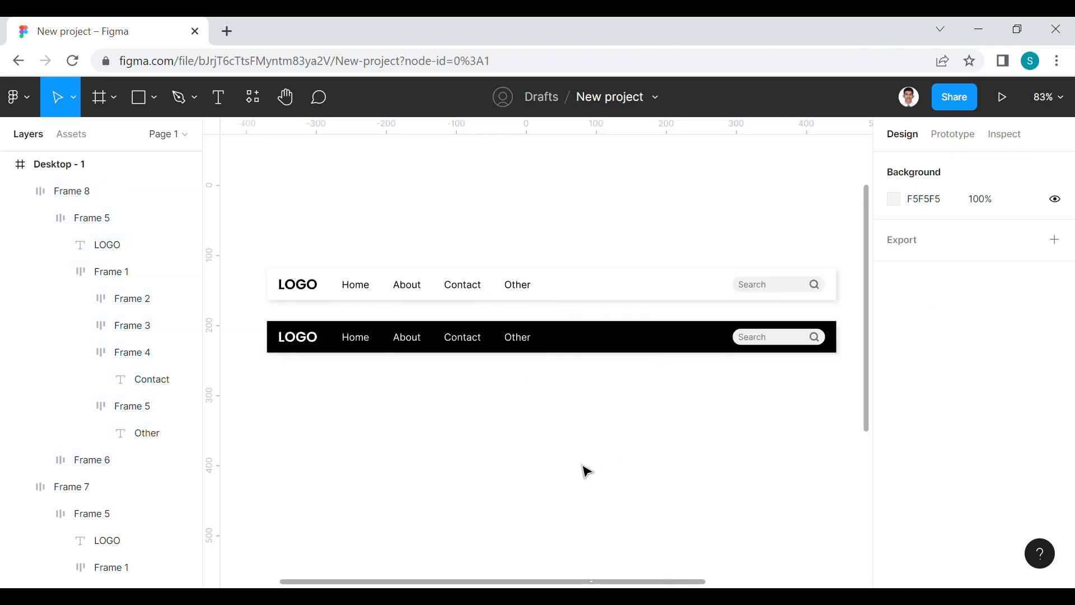
Move the black navigation bar slightly further below the white one
{"action": "left_click_drag", "start_coordinate": [708, 396], "coordinate": [704, 409]}
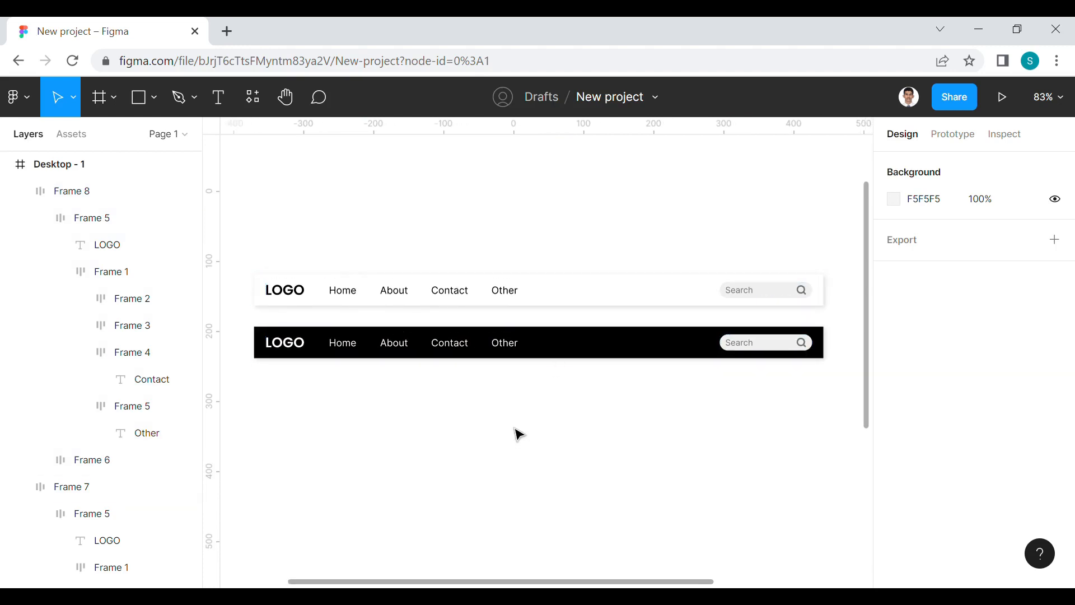
{"action": "left_click", "coordinate": [549, 351]}
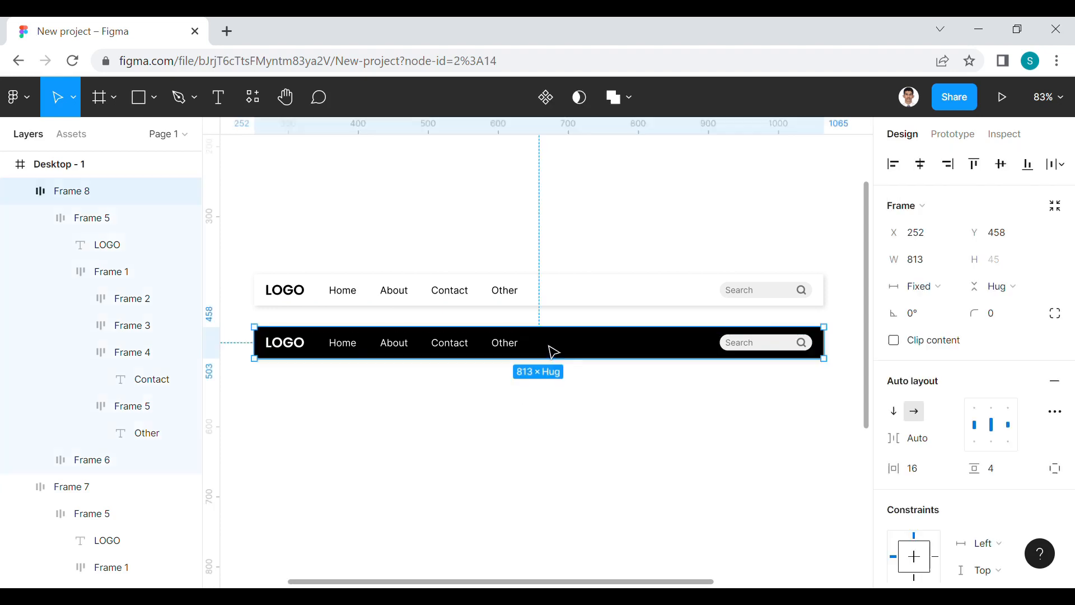
{"action": "left_click", "coordinate": [504, 434]}
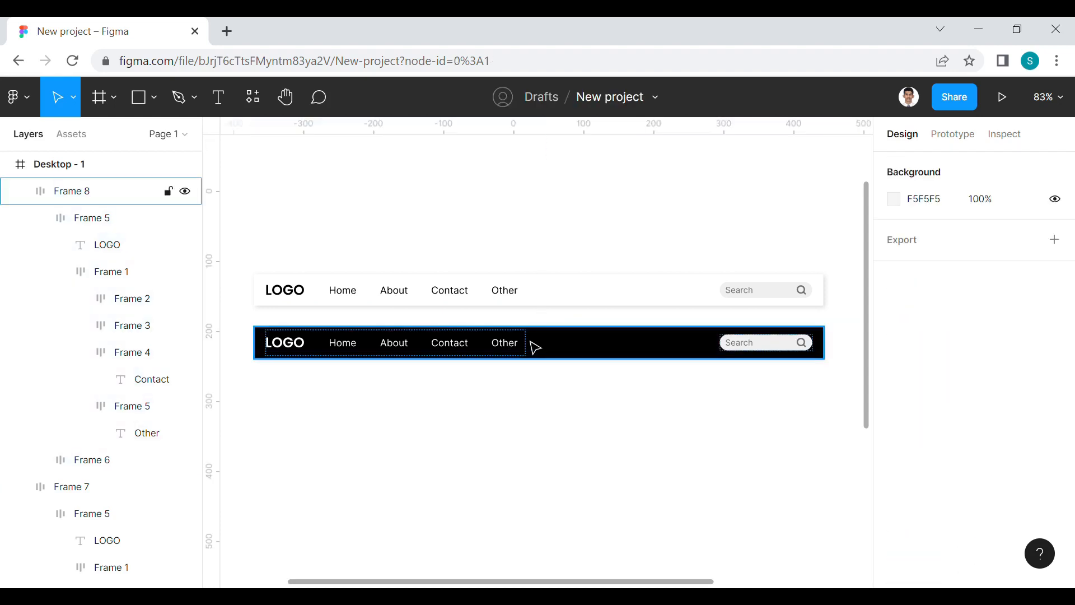
{"action": "mouse_move", "coordinate": [536, 350]}
{"action": "left_mouse_down"}
{"action": "mouse_move", "coordinate": [540, 385]}
{"action": "mouse_move", "coordinate": [537, 371]}
{"action": "left_mouse_up"}
{"action": "left_click", "coordinate": [546, 430]}
Move the black navigation bar onto the canvas above Desktop - 1 and the white one to X 0, Y 0 inside that frame
{"action": "scroll", "coordinate": [546, 430], "scroll_direction": "down", "scroll_amount": 5}
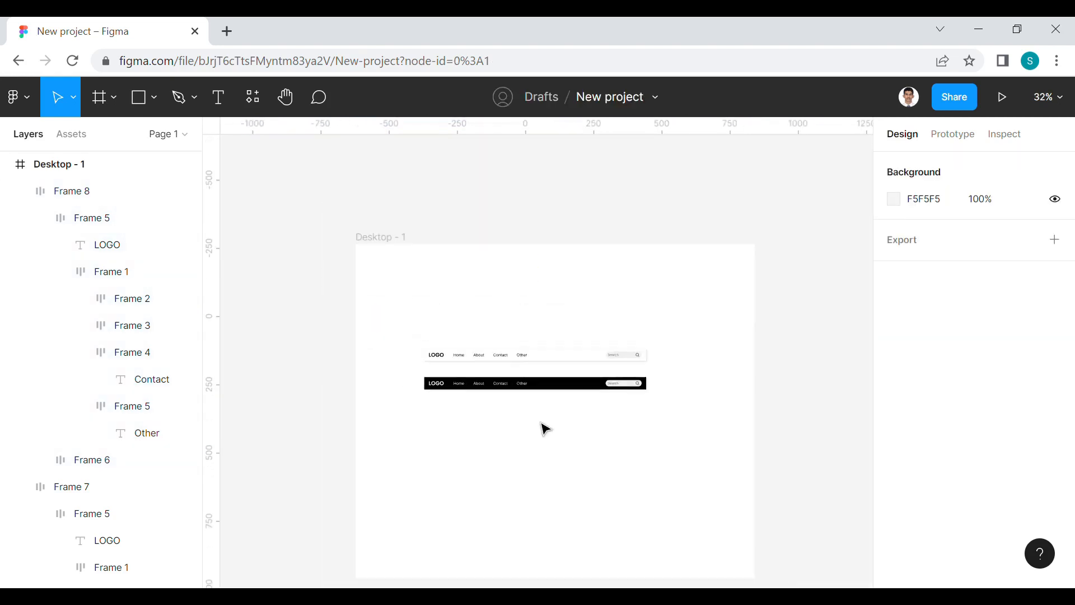
{"action": "left_click_drag", "start_coordinate": [542, 385], "coordinate": [516, 211]}
{"action": "left_click_drag", "start_coordinate": [553, 364], "coordinate": [482, 259]}
Stretch the white navigation bar to 1462 px so it spans the full width of the Desktop - 1 frame
{"action": "scroll", "coordinate": [612, 264], "scroll_direction": "up", "scroll_amount": 3}
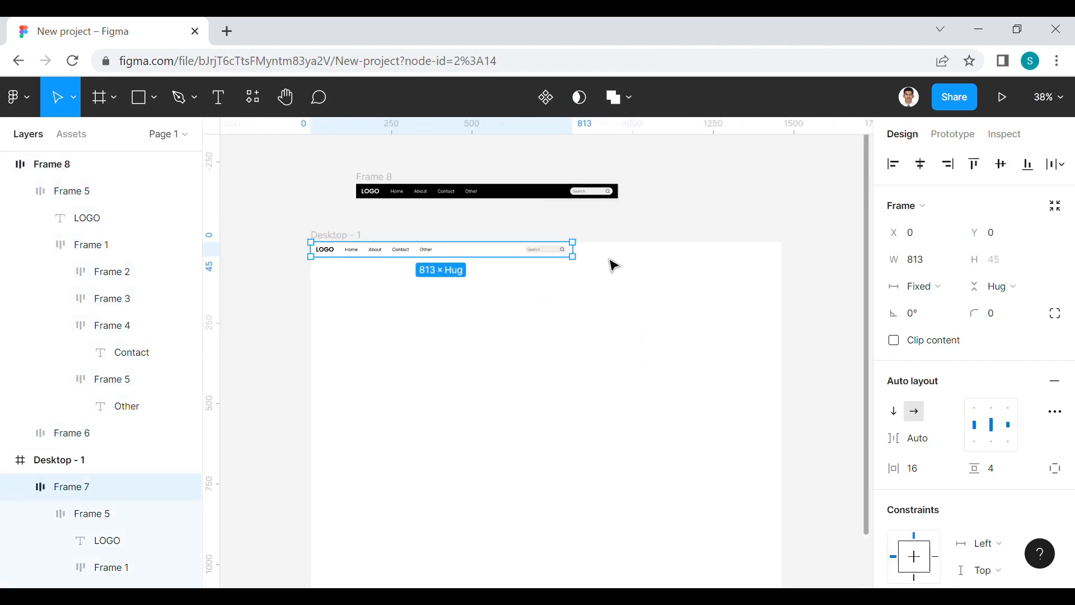
{"action": "left_click_drag", "start_coordinate": [598, 264], "coordinate": [791, 274]}
{"action": "left_click", "coordinate": [811, 313]}
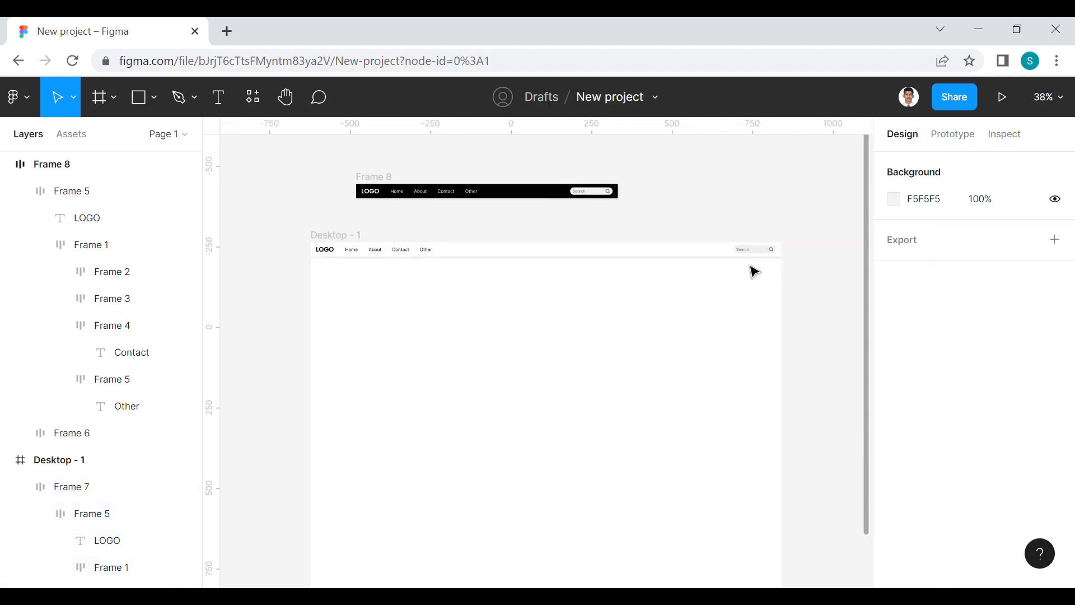
Set the white navigation bar's horizontal constraint to Left and right
{"action": "left_click", "coordinate": [712, 257]}
{"action": "scroll", "coordinate": [934, 388], "scroll_direction": "down", "scroll_amount": 3}
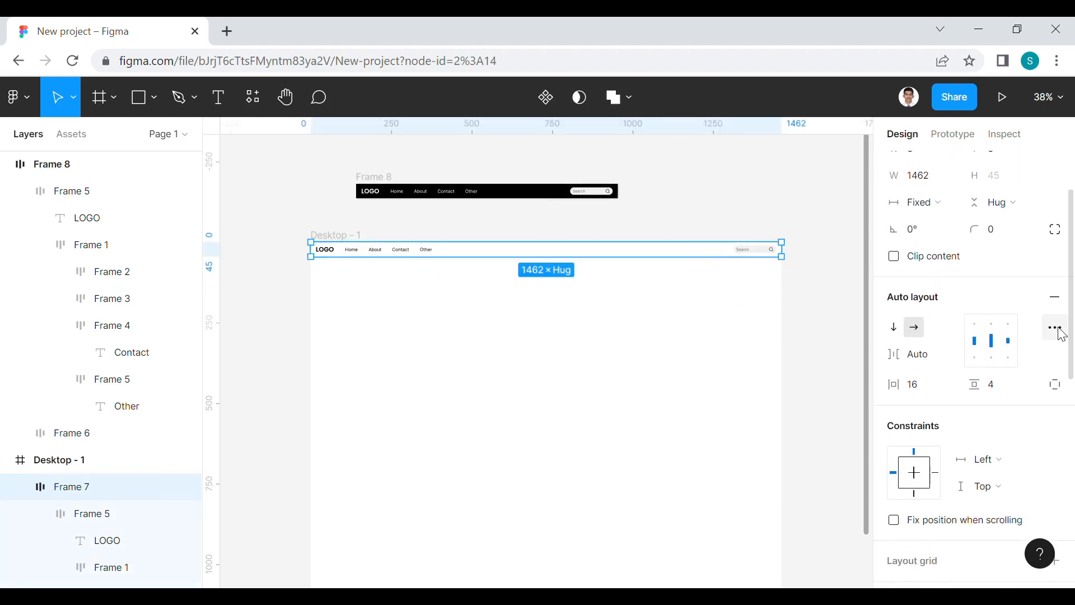
{"action": "left_click", "coordinate": [1002, 462]}
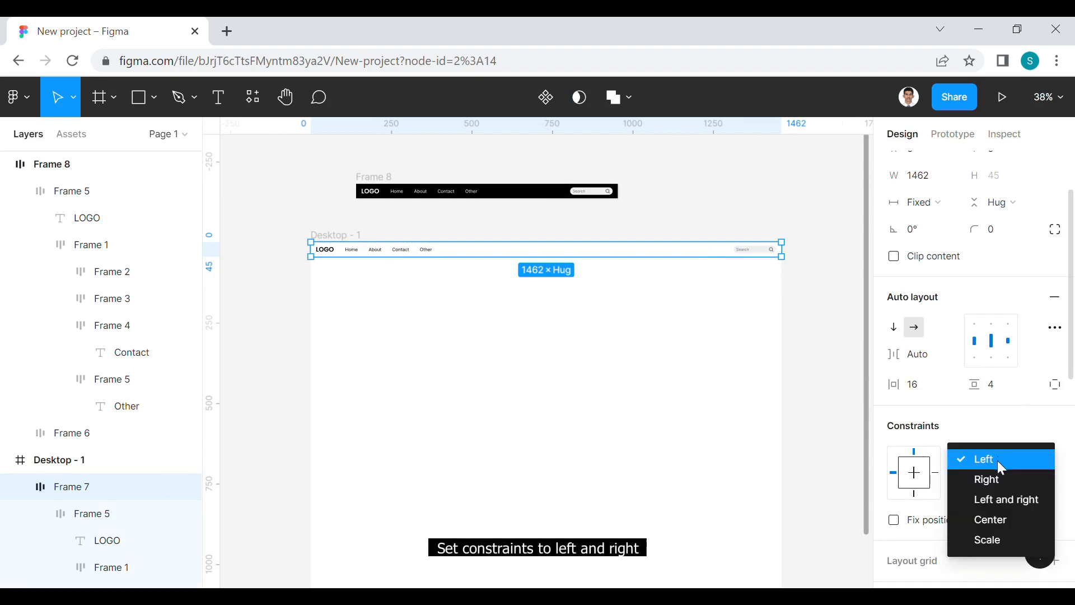
{"action": "left_click", "coordinate": [1001, 502]}
{"action": "left_click", "coordinate": [844, 354]}
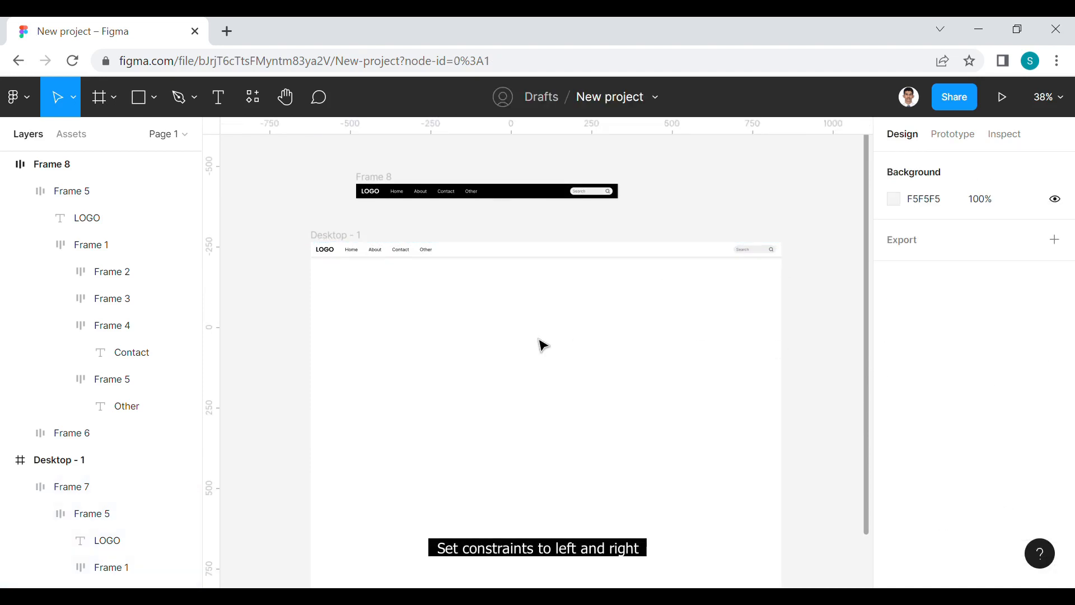
Narrow the Desktop - 1 frame to a width of 578 px to test the navigation bar's responsiveness
{"action": "scroll", "coordinate": [442, 321], "scroll_direction": "up", "scroll_amount": 3}
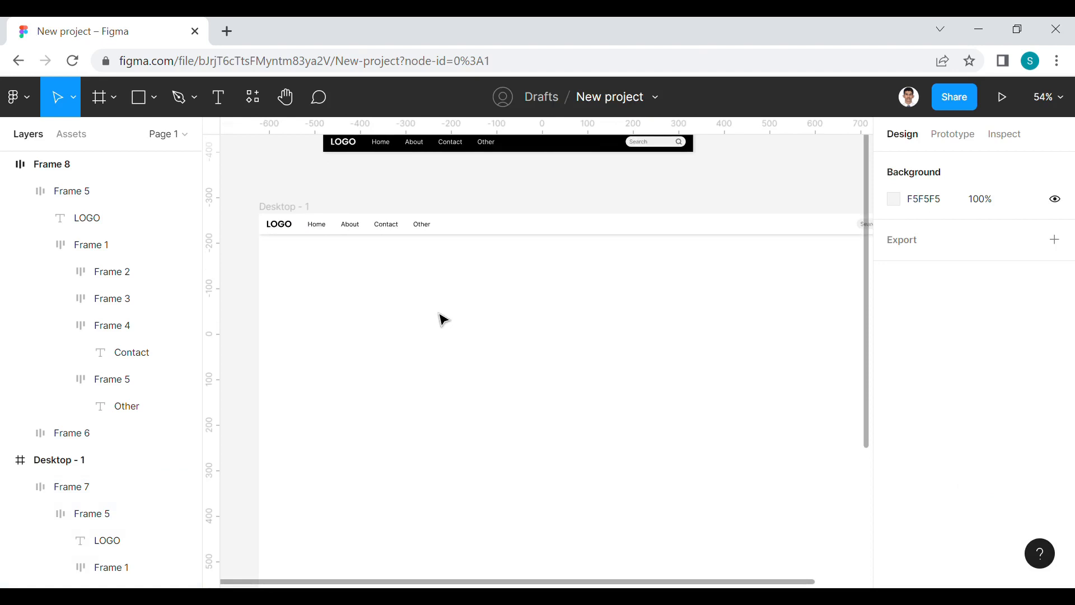
{"action": "left_click_drag", "start_coordinate": [483, 333], "coordinate": [448, 328]}
{"action": "scroll", "coordinate": [440, 320], "scroll_direction": "down", "scroll_amount": 1}
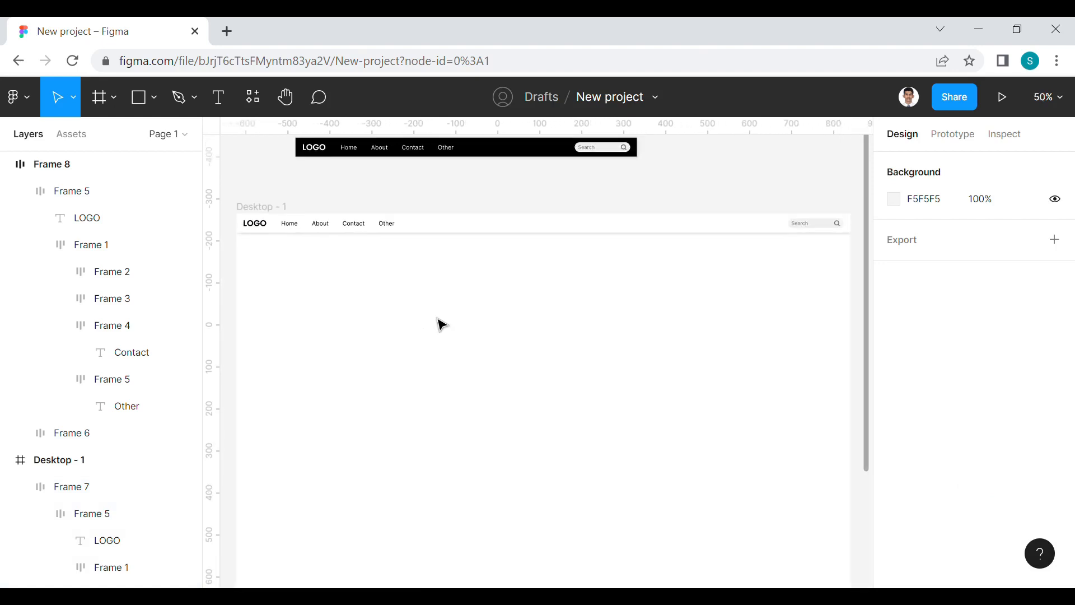
{"action": "left_click", "coordinate": [280, 213]}
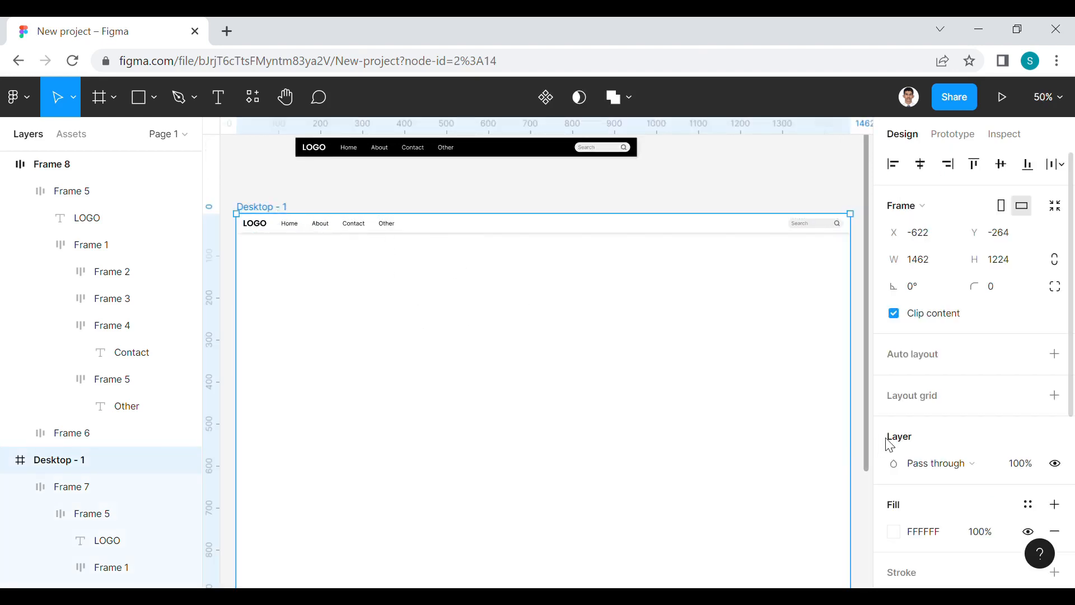
{"action": "left_click_drag", "start_coordinate": [862, 384], "coordinate": [644, 392]}
{"action": "left_click_drag", "start_coordinate": [706, 409], "coordinate": [743, 360]}
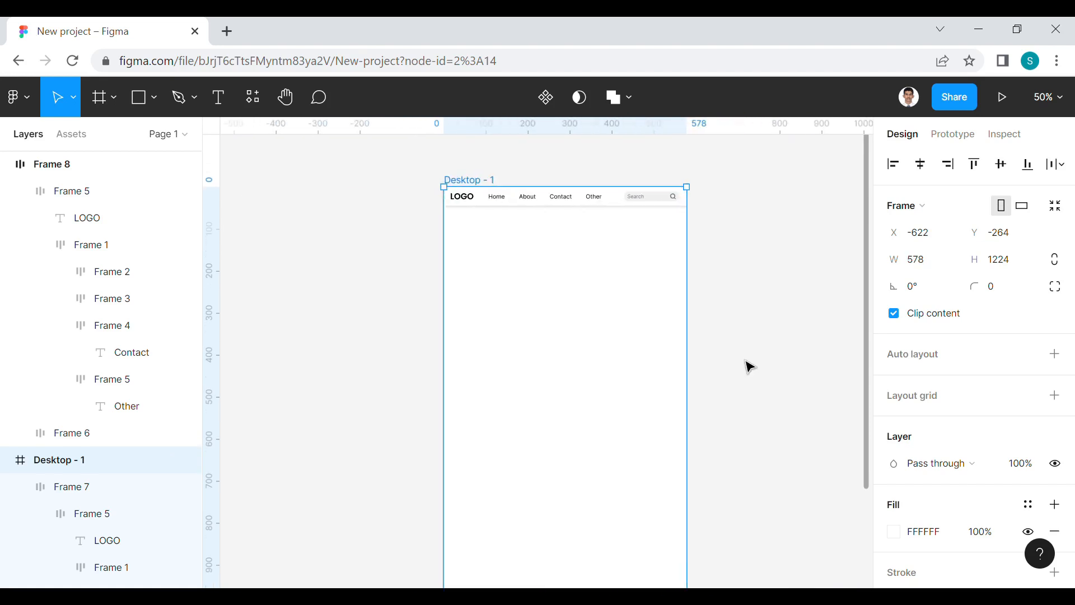
{"action": "left_click", "coordinate": [763, 344]}
Widen the Desktop - 1 frame to 1248 px and then stretch its right edge further outward
{"action": "left_click", "coordinate": [494, 182]}
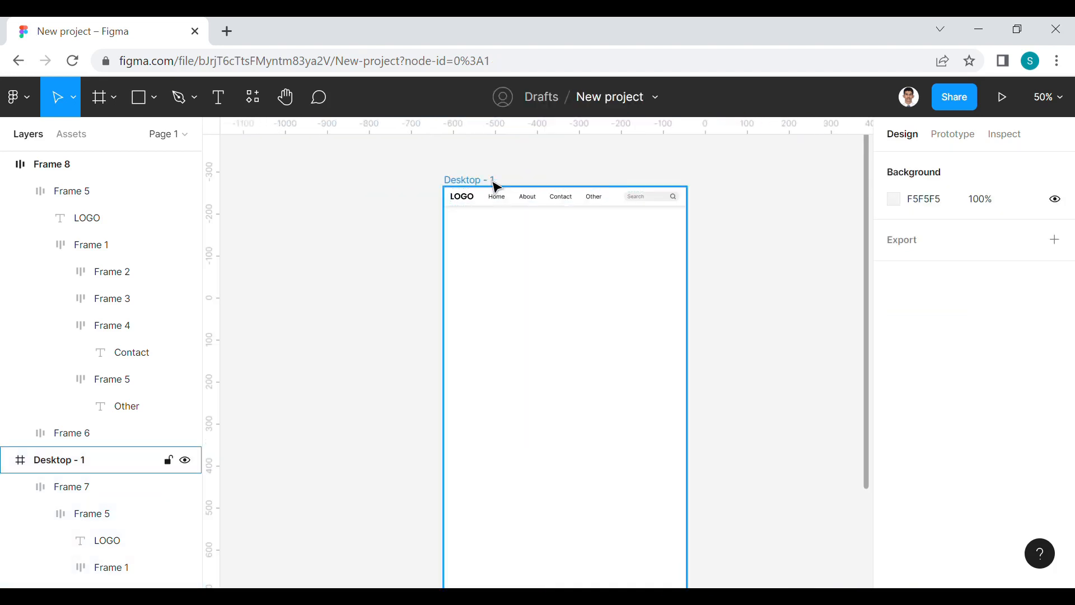
{"action": "left_click_drag", "start_coordinate": [744, 276], "coordinate": [849, 299]}
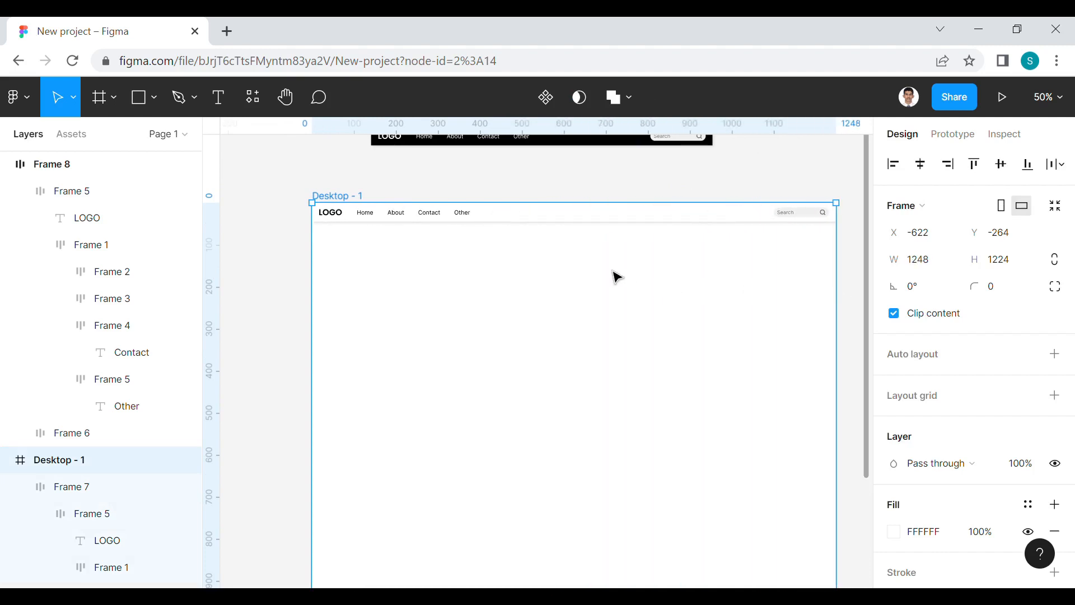
{"action": "left_click_drag", "start_coordinate": [617, 277], "coordinate": [578, 283]}
{"action": "scroll", "coordinate": [575, 282], "scroll_direction": "down", "scroll_amount": 1}
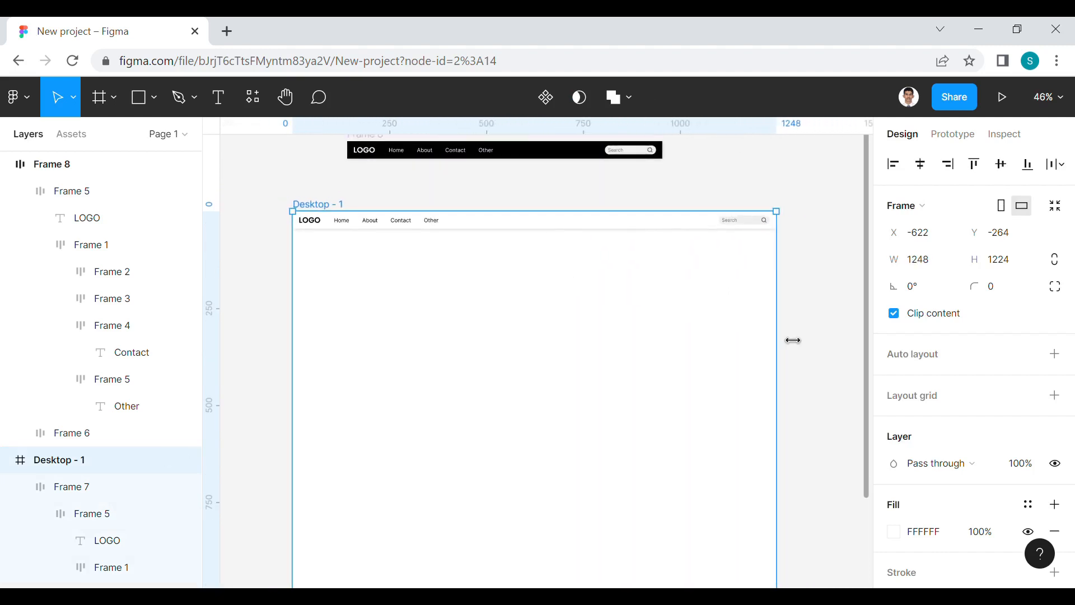
{"action": "left_click_drag", "start_coordinate": [793, 341], "coordinate": [858, 342]}
{"action": "left_click", "coordinate": [699, 191]}
{"action": "scroll", "coordinate": [427, 243], "scroll_direction": "up", "scroll_amount": 5}
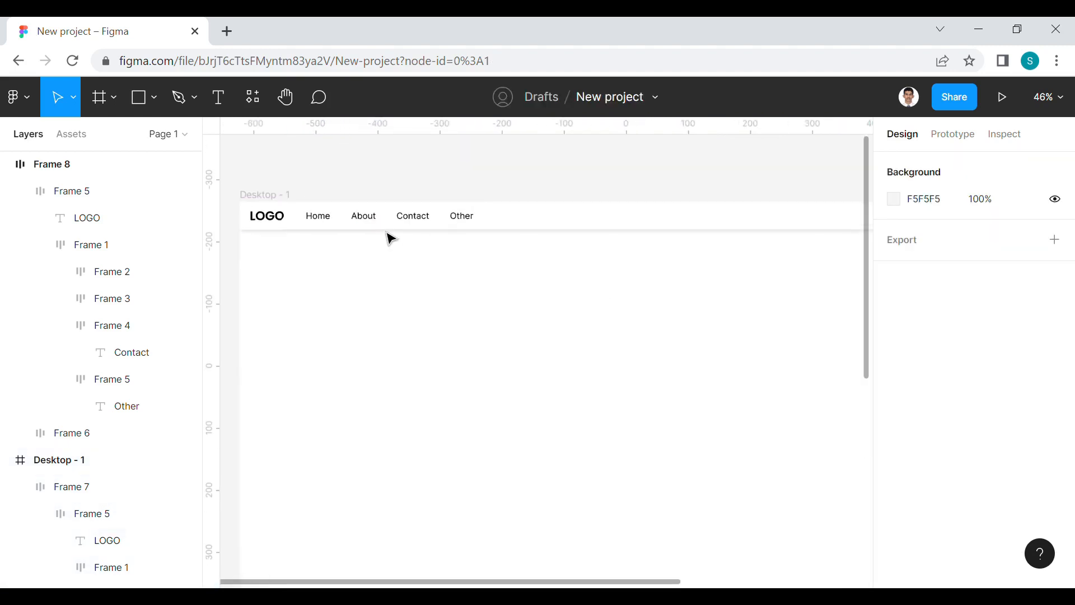
{"action": "left_click_drag", "start_coordinate": [387, 235], "coordinate": [540, 413]}
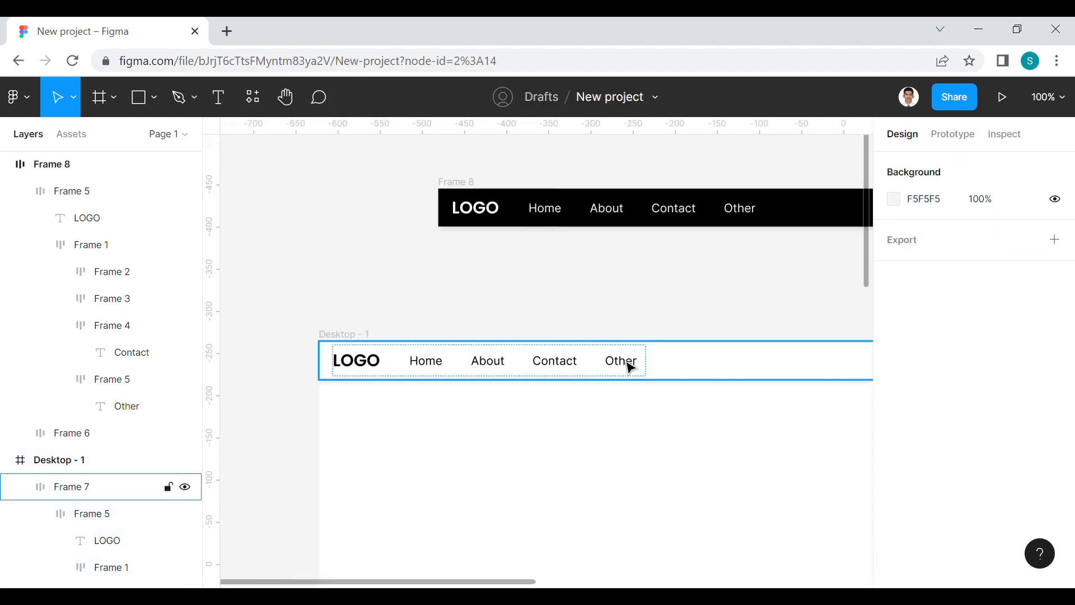
Duplicate the Other link in the white navigation bar on the Desktop - 1 frame
{"action": "left_click", "coordinate": [631, 368]}
{"action": "double_click", "coordinate": [630, 365]}
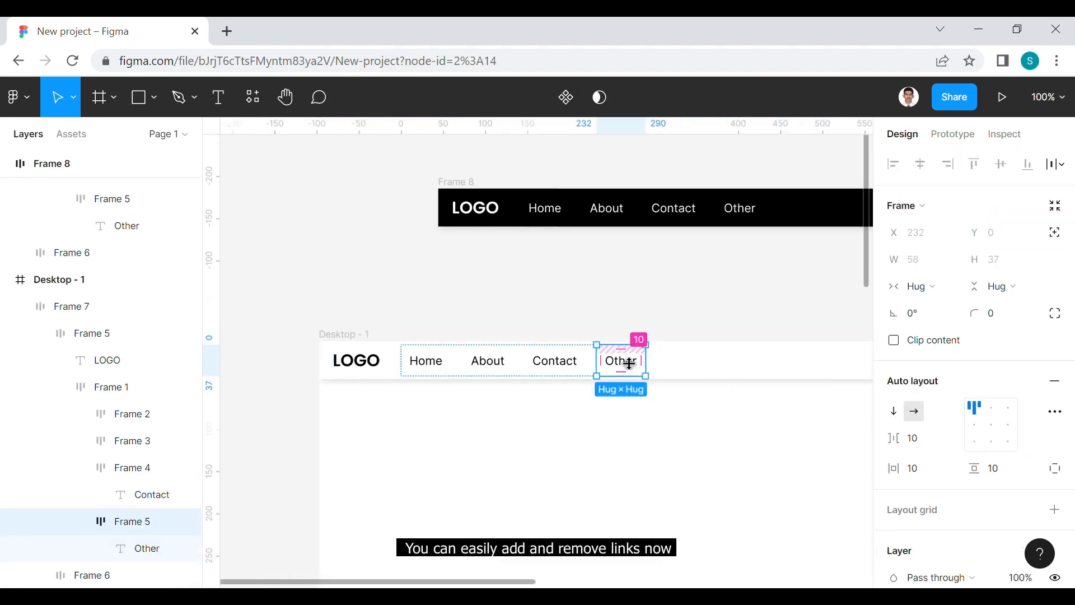
{"action": "key", "text": "ctrl+d"}
{"action": "left_click", "coordinate": [672, 317]}
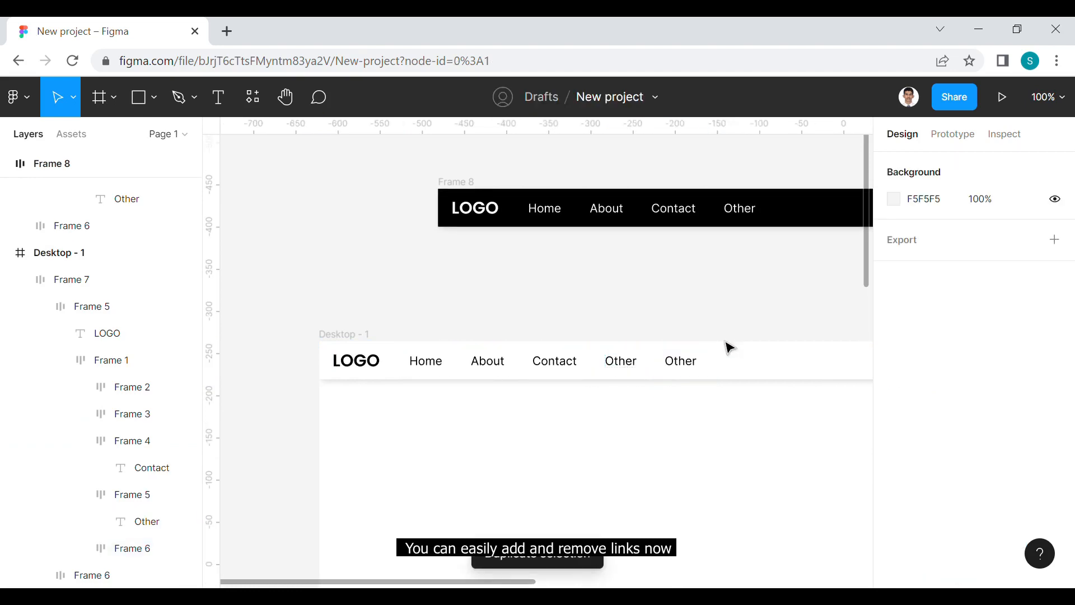
Change the text of the duplicated last link in the white navigation bar to New
{"action": "triple_click", "coordinate": [680, 367]}
{"action": "double_click", "coordinate": [680, 367]}
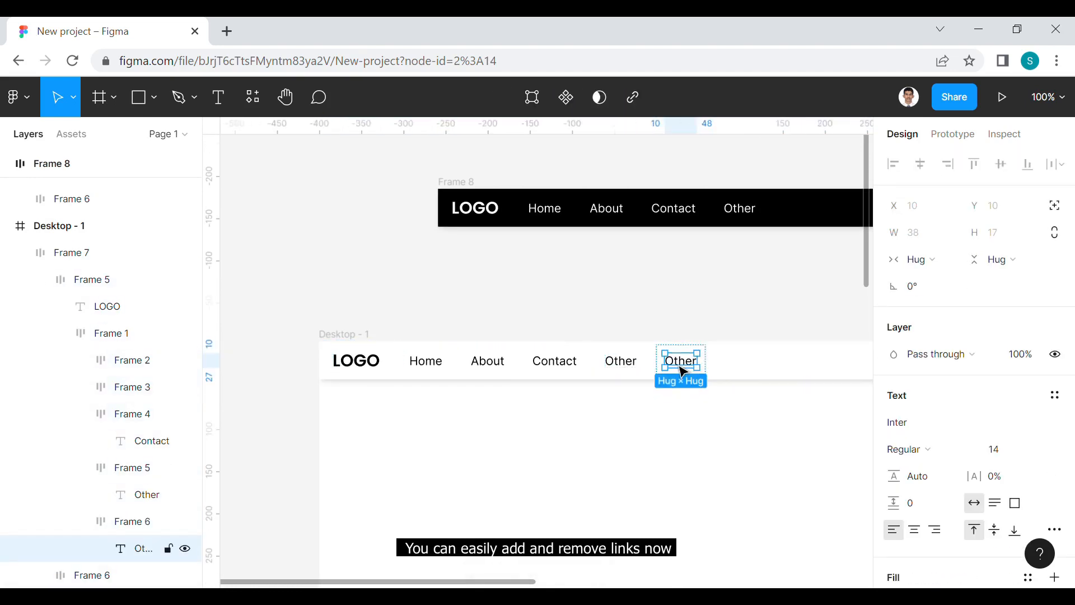
{"action": "double_click", "coordinate": [683, 369]}
{"action": "type", "text": "New"}
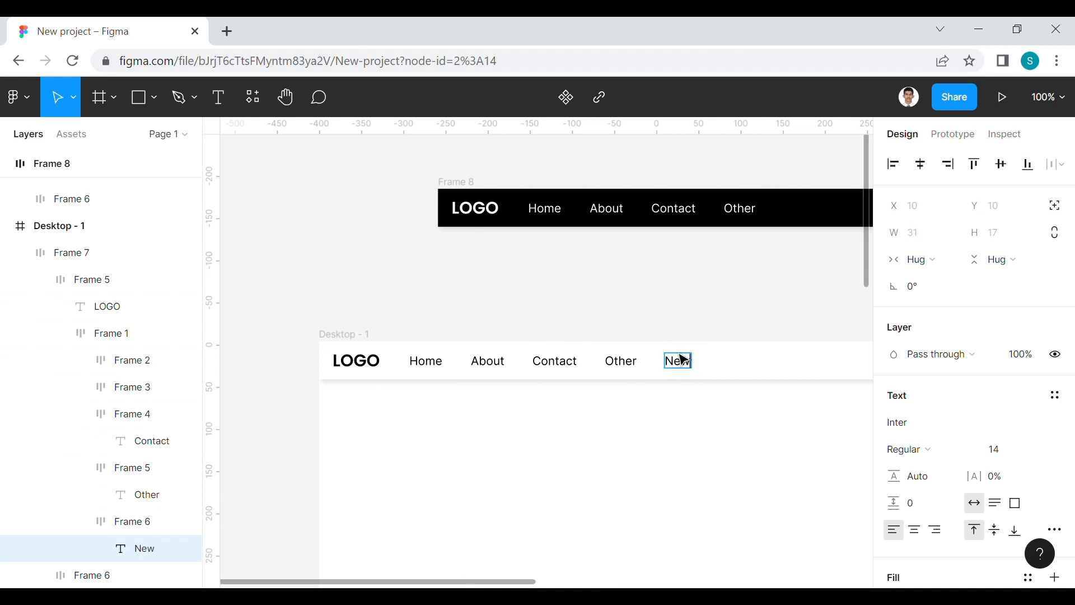
{"action": "key", "text": "Escape"}
{"action": "left_click", "coordinate": [675, 292]}
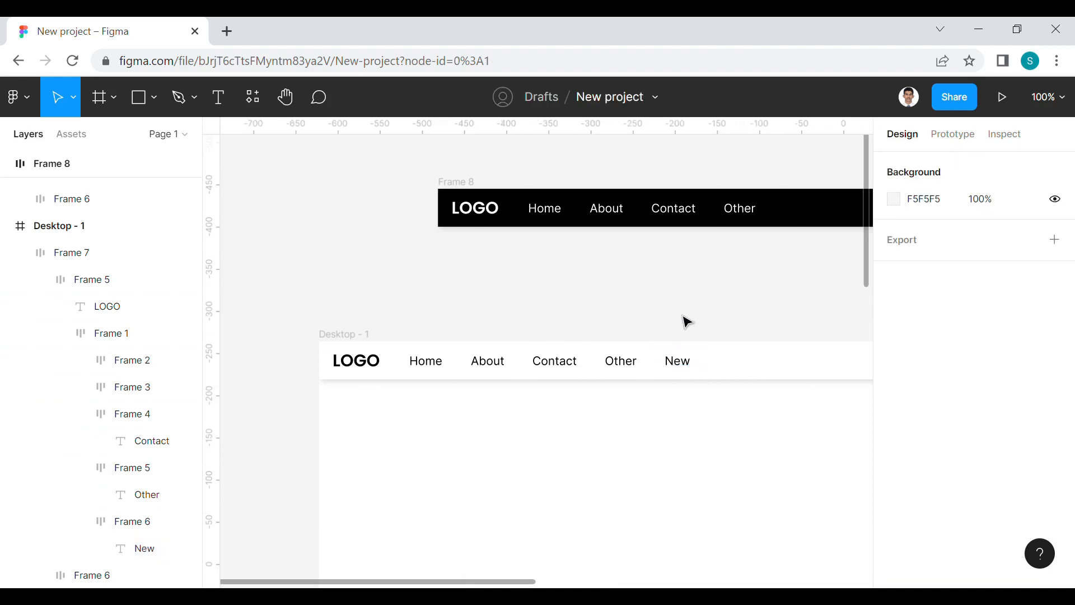
Delete the New link from the white navigation bar
{"action": "left_click", "coordinate": [678, 372]}
{"action": "double_click", "coordinate": [679, 365]}
{"action": "double_click", "coordinate": [682, 366]}
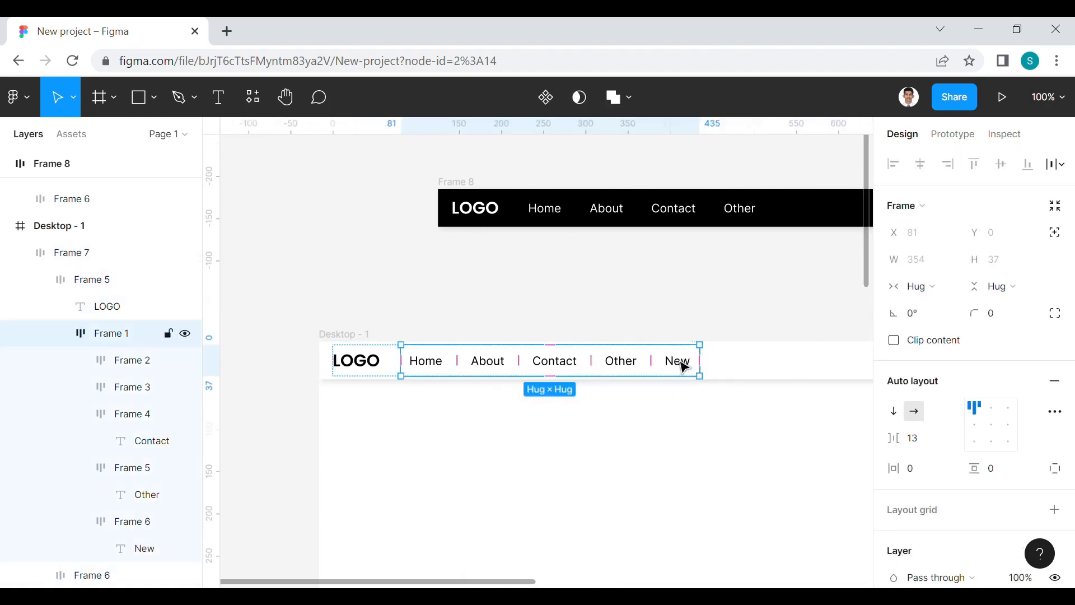
{"action": "double_click", "coordinate": [684, 368]}
{"action": "key", "text": "Delete"}
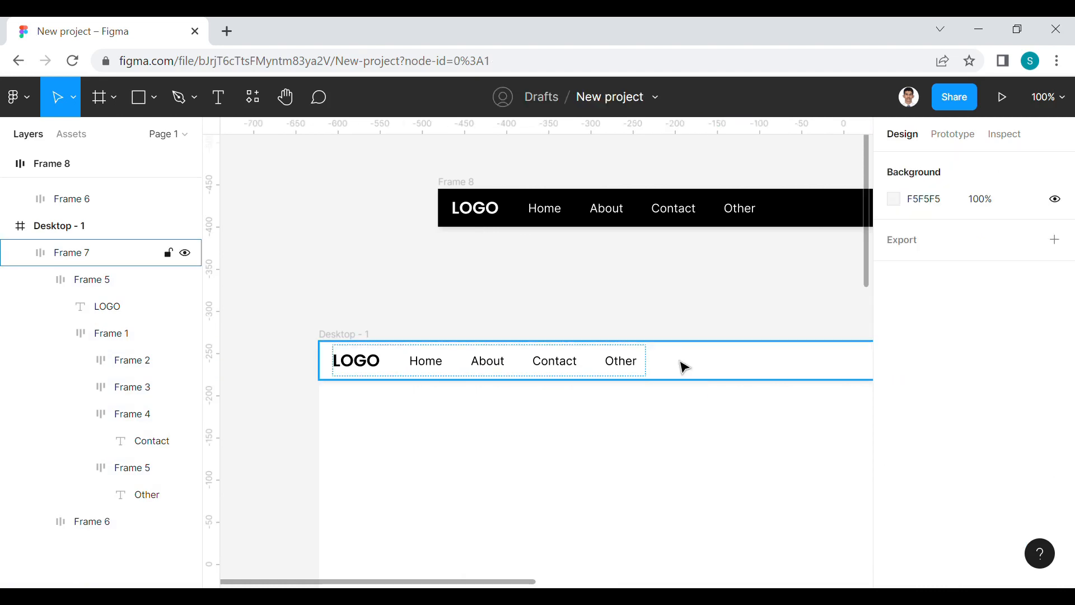
Delete the Other link from the white navigation bar on the Desktop - 1 frame
{"action": "left_click", "coordinate": [626, 364]}
{"action": "double_click", "coordinate": [626, 365]}
{"action": "double_click", "coordinate": [627, 364]}
{"action": "key", "text": "Delete"}
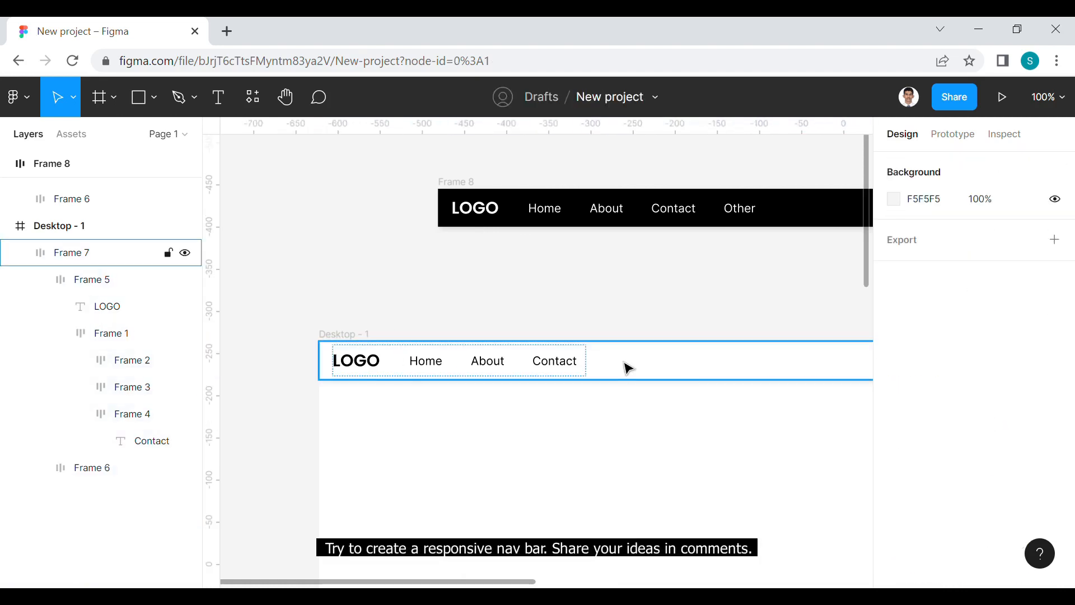
{"action": "scroll", "coordinate": [505, 274], "scroll_direction": "down", "scroll_amount": 2}
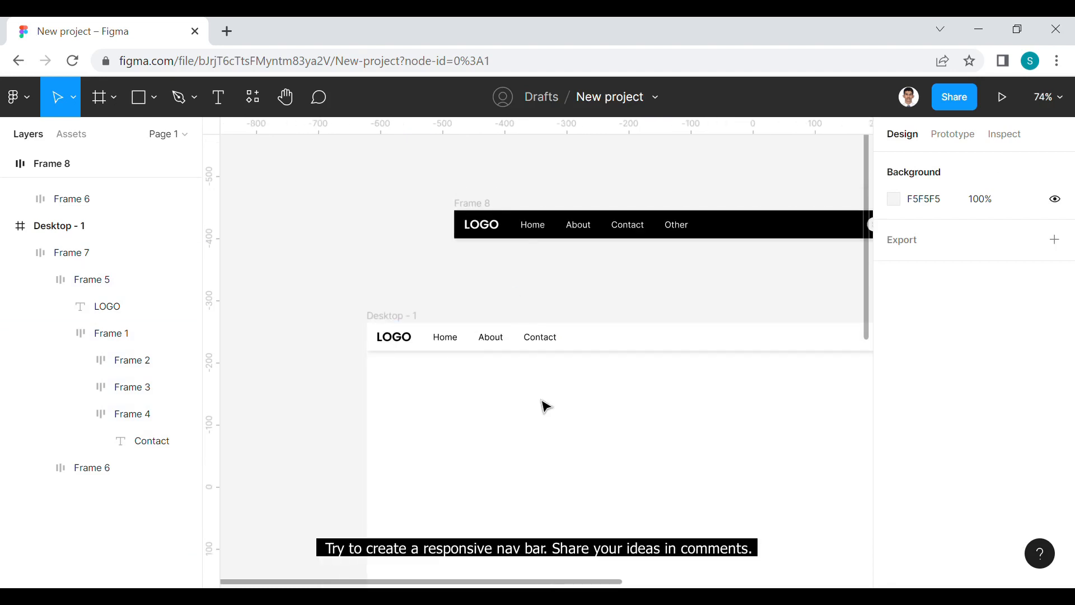
{"action": "left_click_drag", "start_coordinate": [540, 399], "coordinate": [382, 239]}
{"action": "scroll", "coordinate": [381, 239], "scroll_direction": "down", "scroll_amount": 3}
{"action": "scroll", "coordinate": [382, 239], "scroll_direction": "down", "scroll_amount": 1}
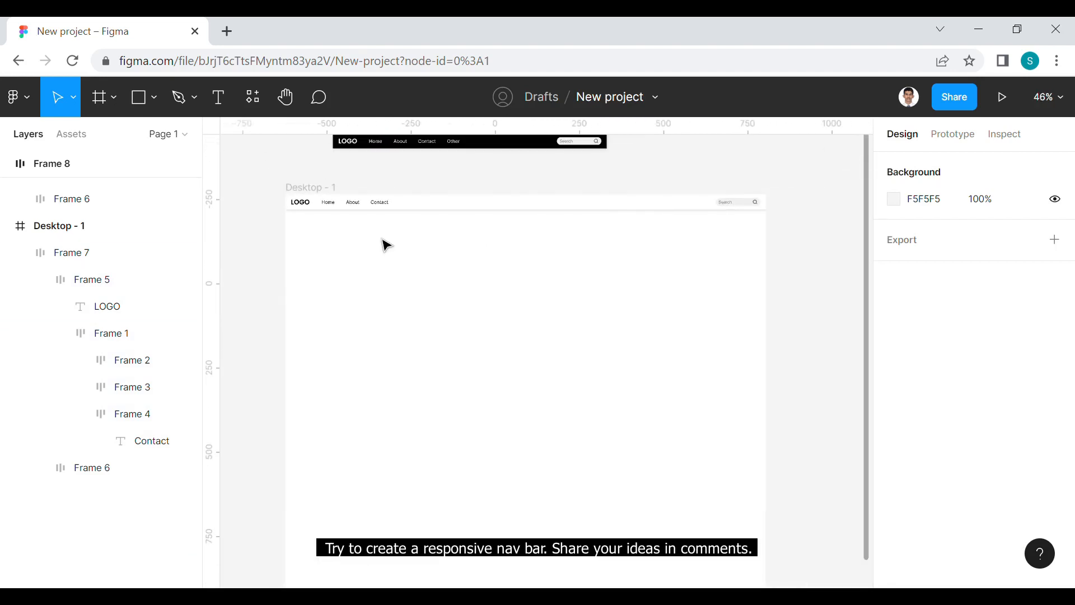
{"action": "left_click_drag", "start_coordinate": [501, 321], "coordinate": [507, 432]}
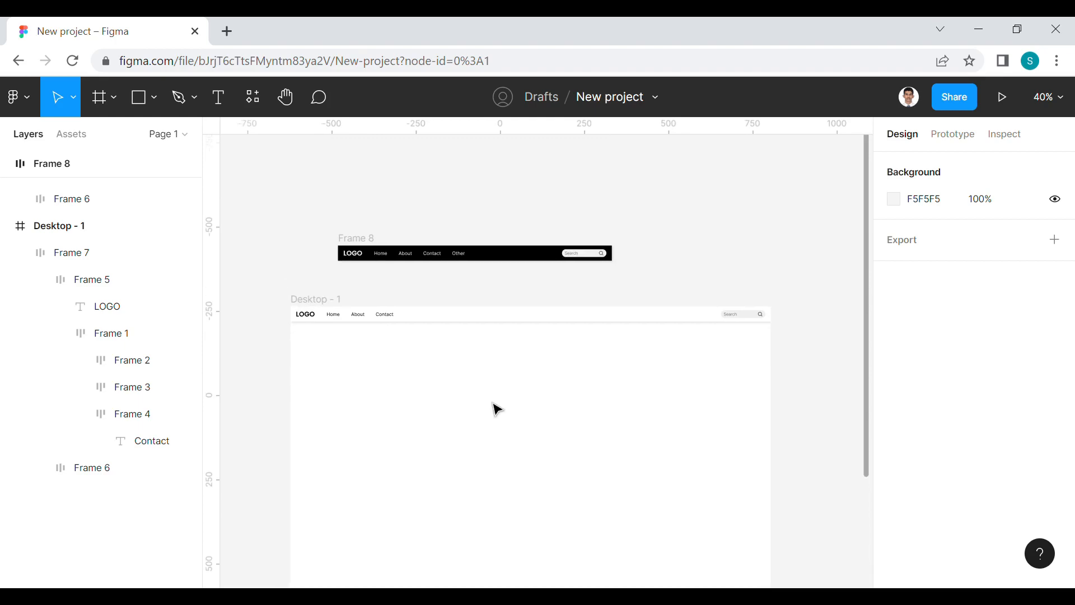